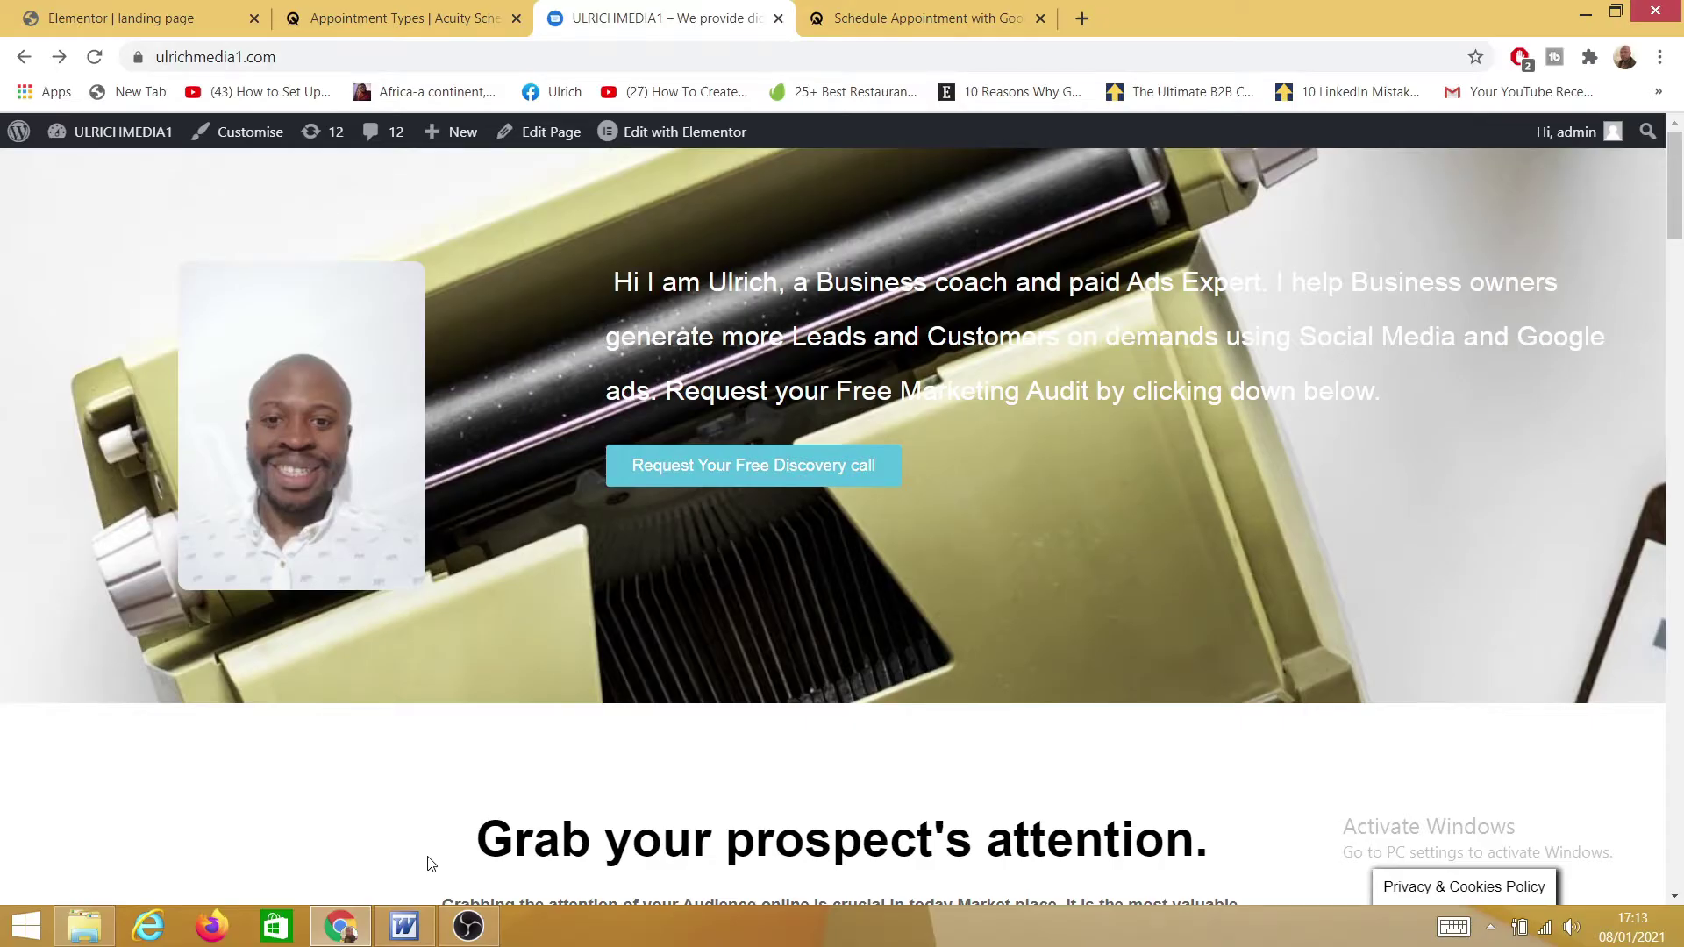
- Look through the business homepage and open the booking page linked from "Choose Your Services Here"
{"action": "scroll", "coordinate": [528, 525], "scroll_direction": "down", "scroll_amount": 15}
{"action": "scroll", "coordinate": [564, 575], "scroll_direction": "up", "scroll_amount": 15}
{"action": "scroll", "coordinate": [814, 428], "scroll_direction": "down", "scroll_amount": 20}
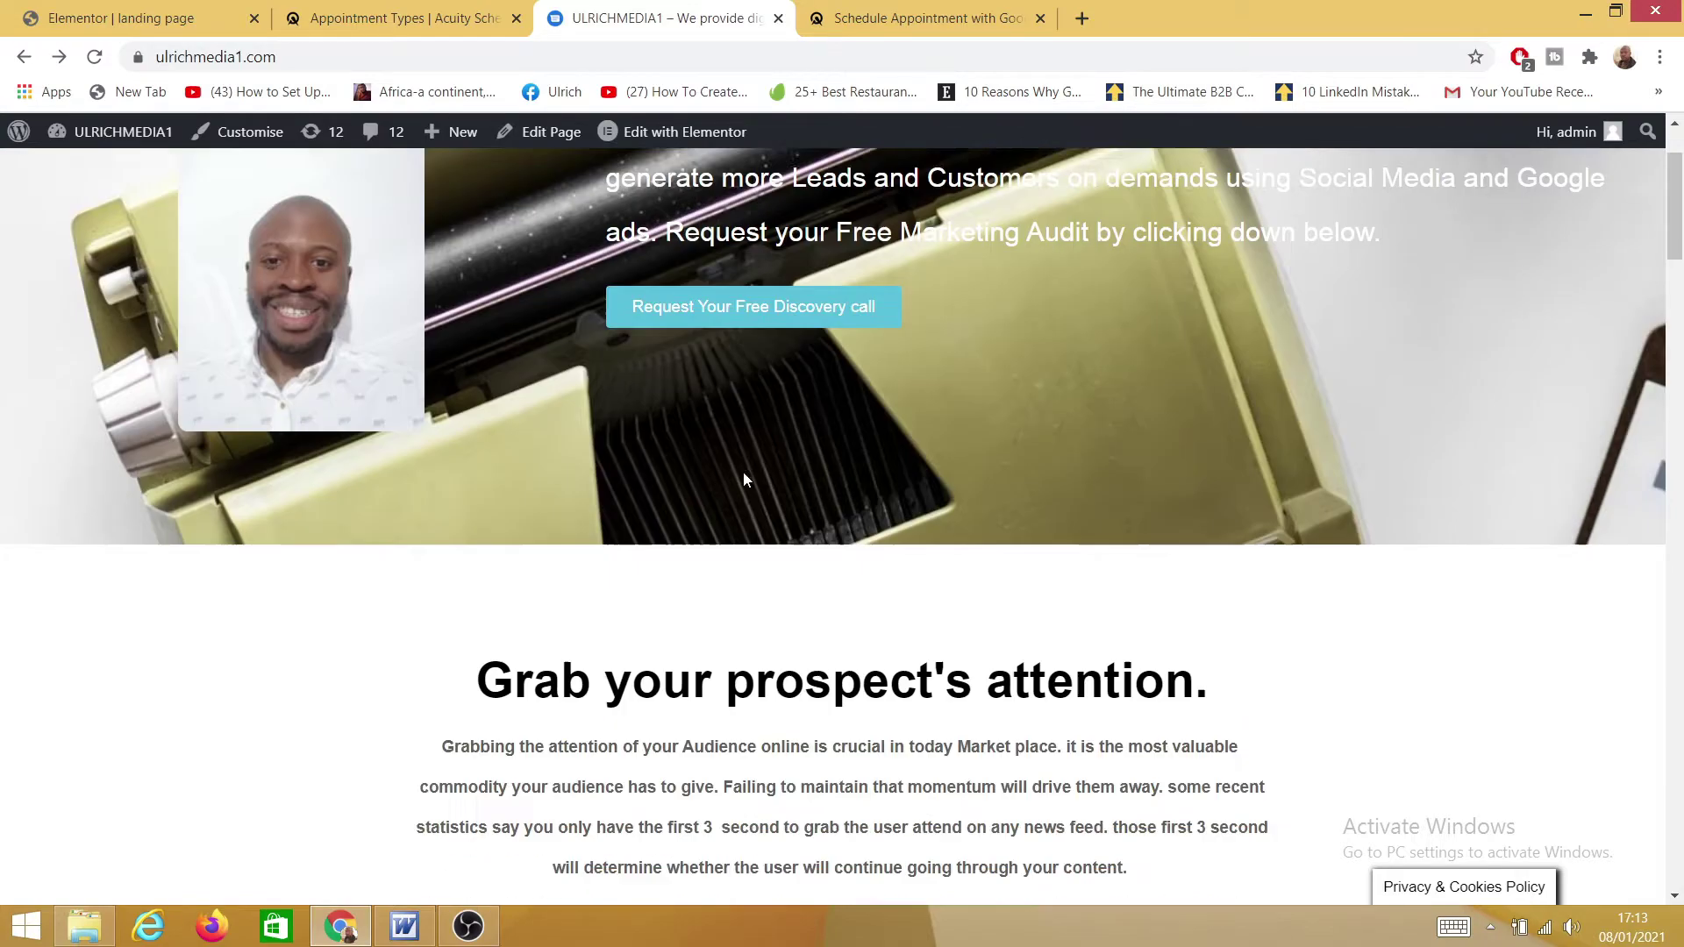
{"action": "scroll", "coordinate": [713, 507], "scroll_direction": "down", "scroll_amount": 8}
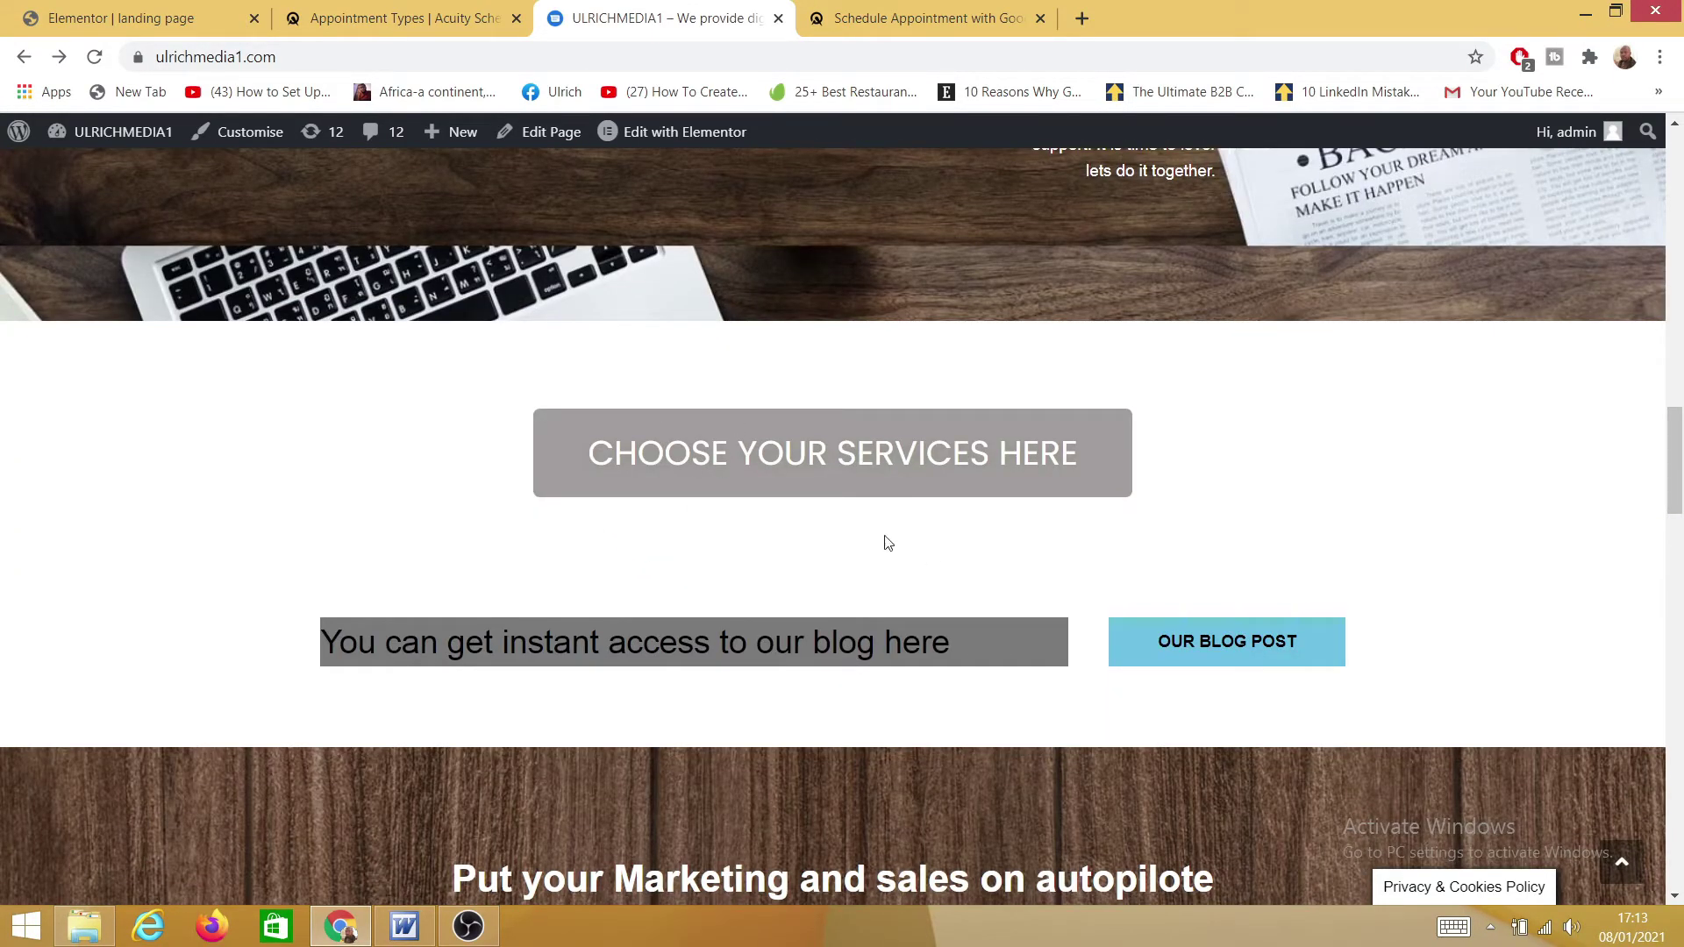
{"action": "scroll", "coordinate": [716, 521], "scroll_direction": "up", "scroll_amount": 2}
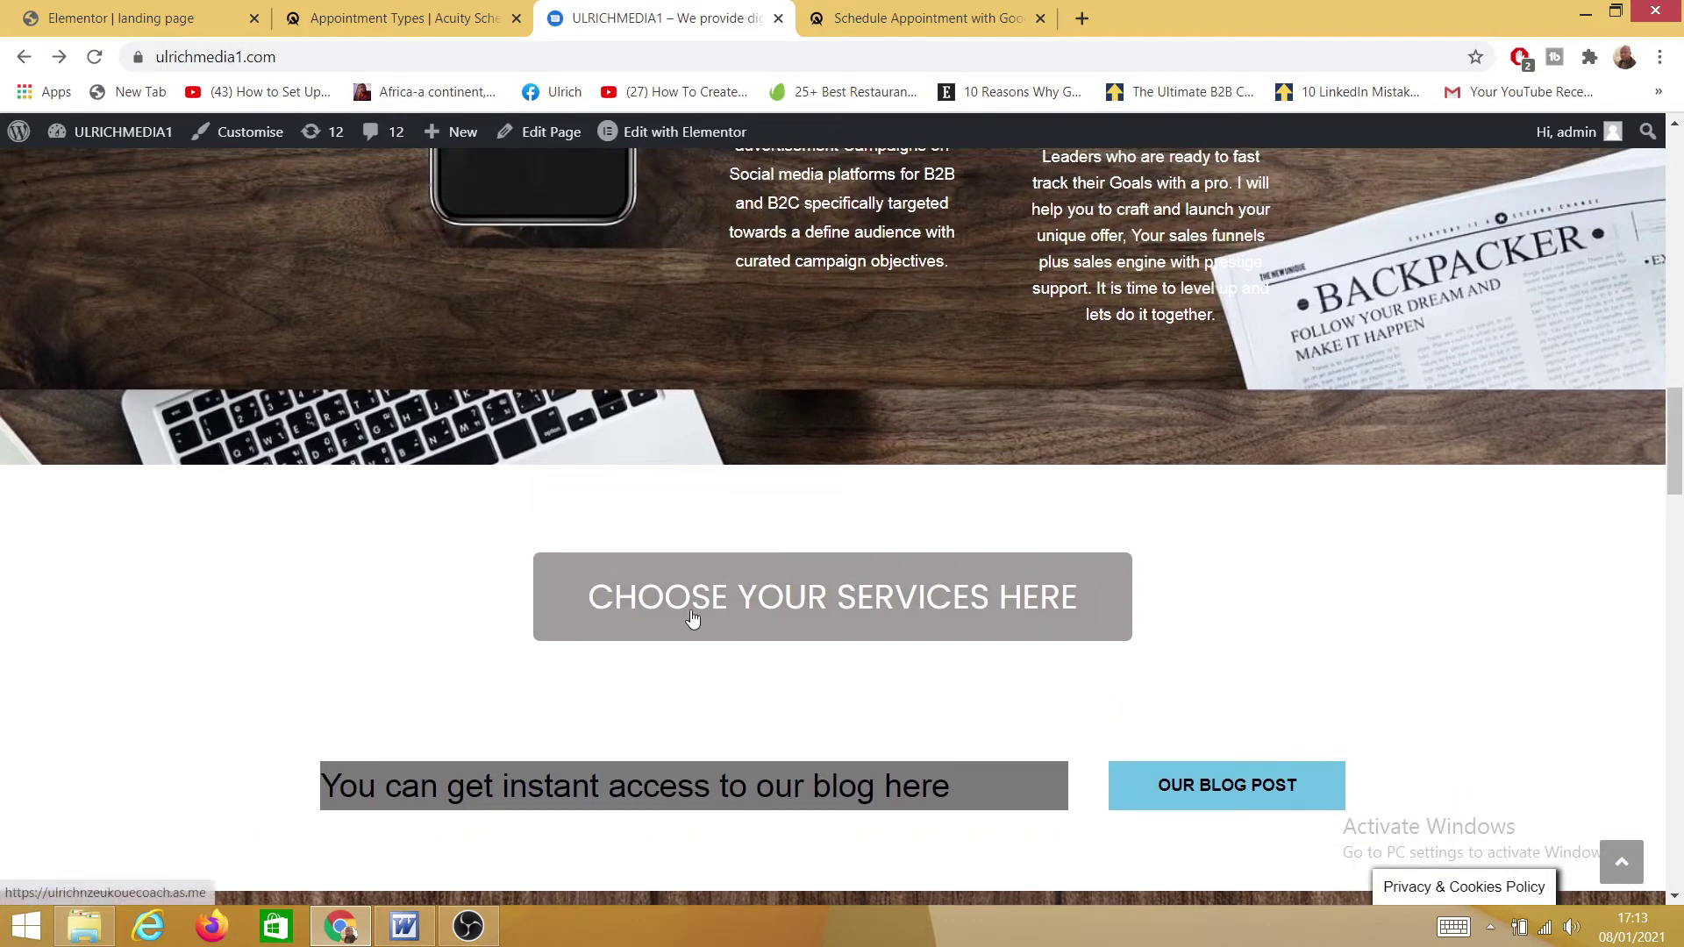
{"action": "left_click", "coordinate": [751, 605]}
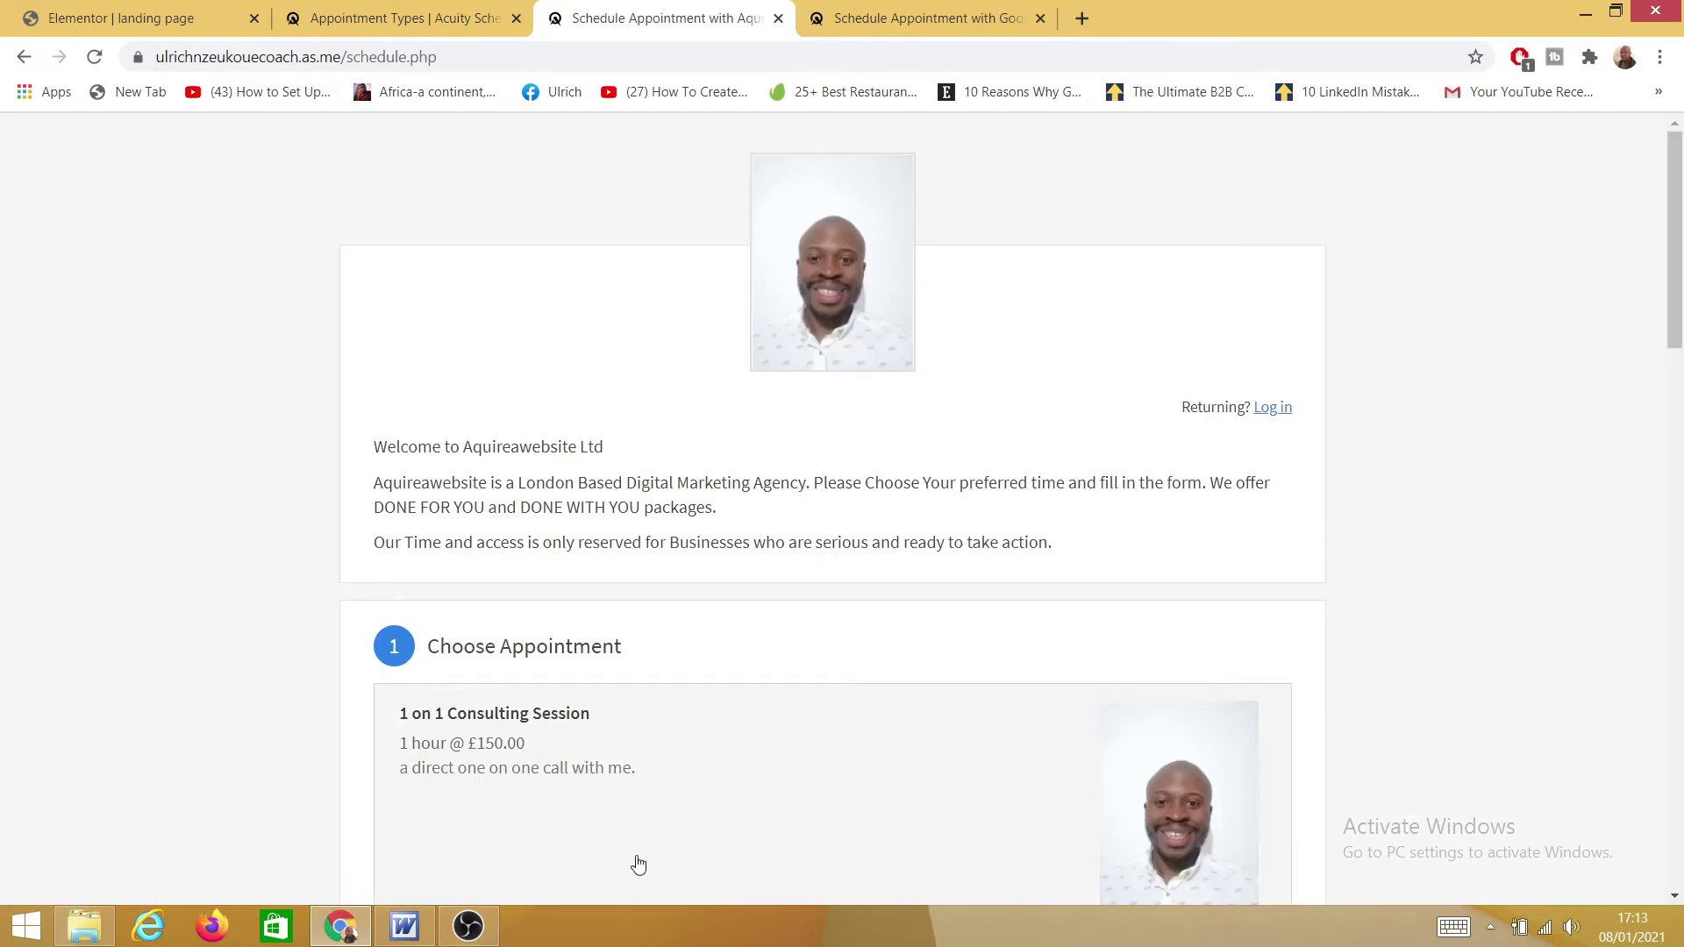
- Examine the services offered on the Aquireawebsite booking page, with their durations and prices, down to the Acuity Scheduling footer
{"action": "scroll", "coordinate": [505, 671], "scroll_direction": "down", "scroll_amount": 5}
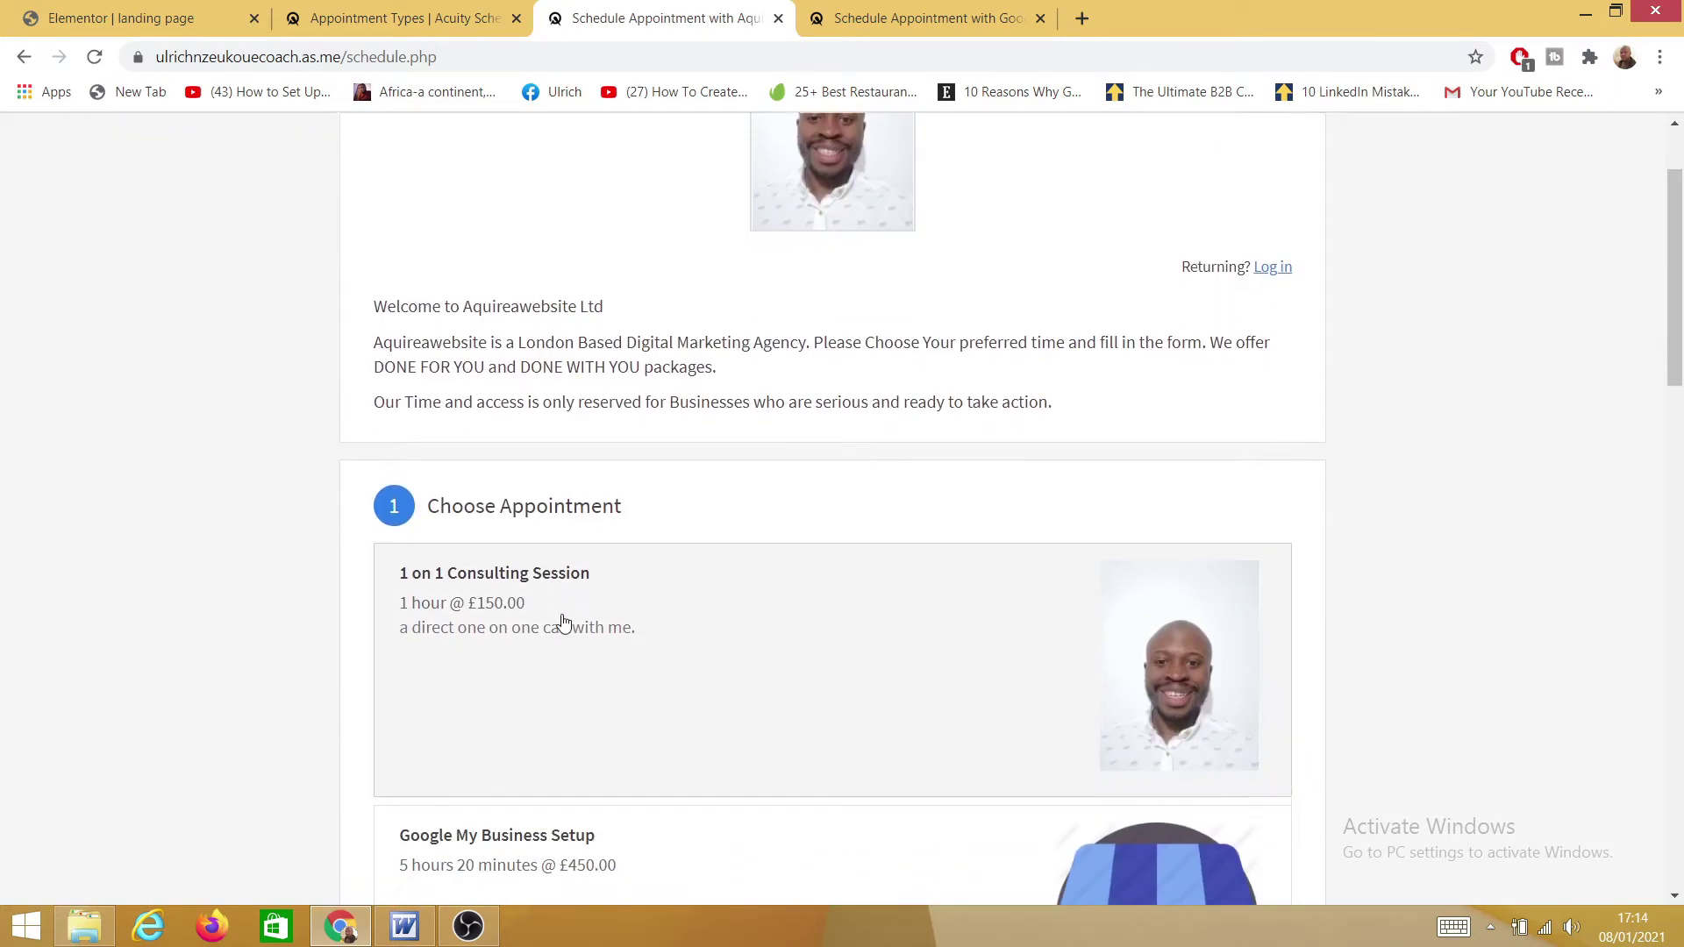
{"action": "scroll", "coordinate": [289, 380], "scroll_direction": "up", "scroll_amount": 3}
{"action": "scroll", "coordinate": [851, 444], "scroll_direction": "down", "scroll_amount": 1}
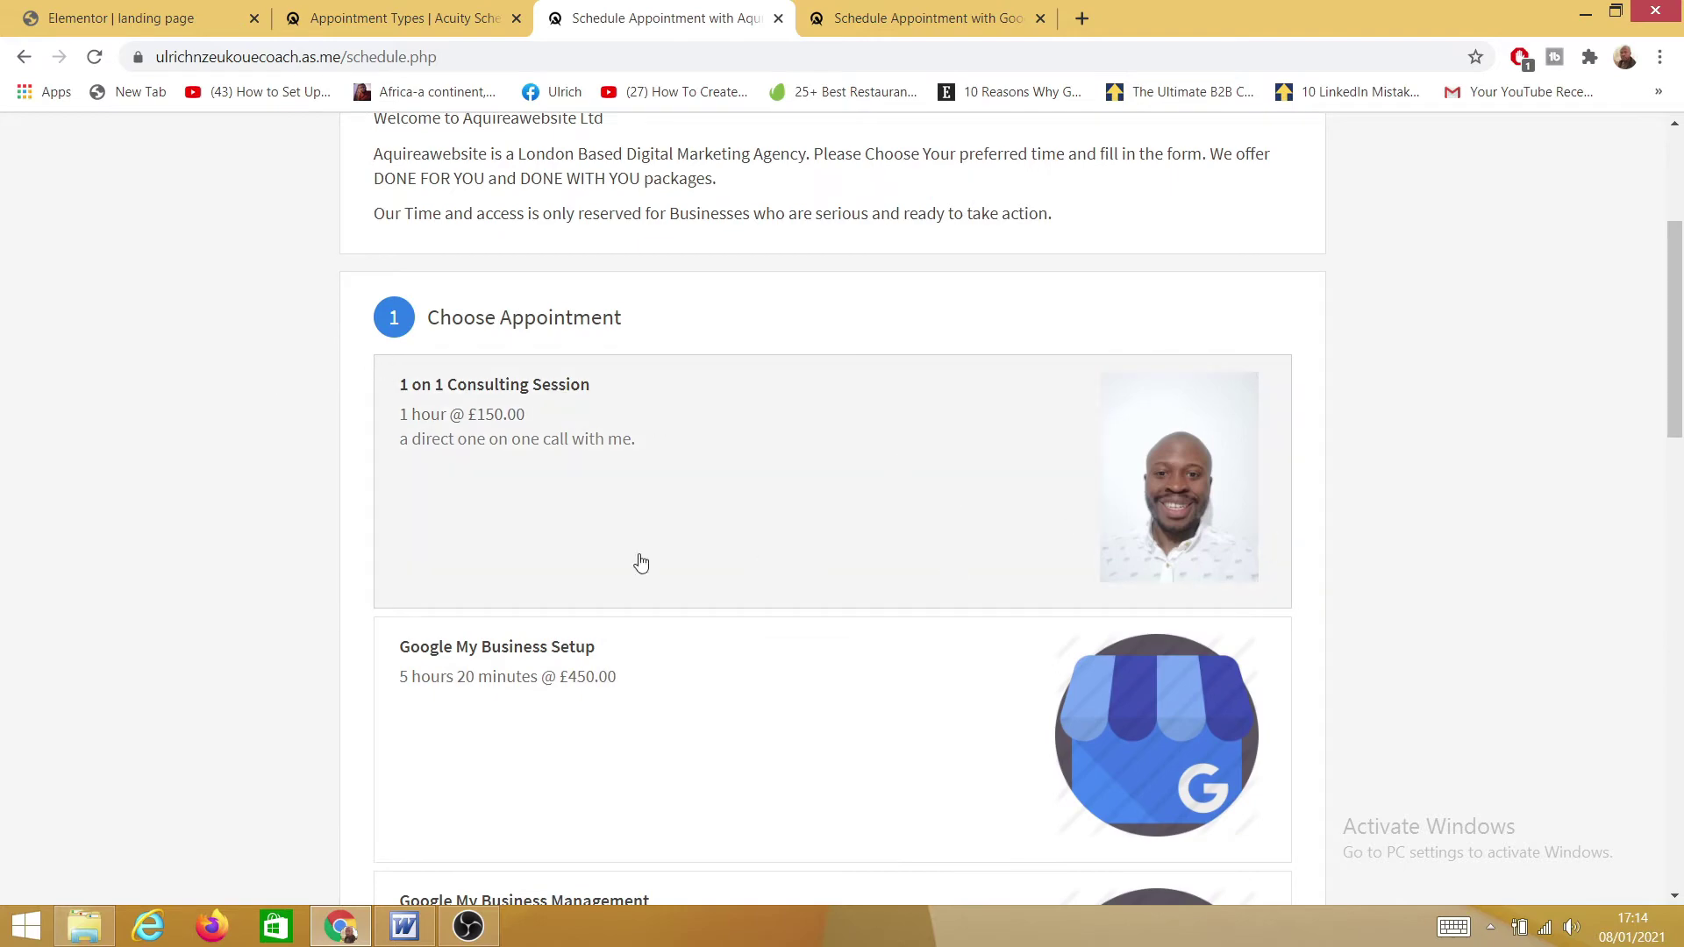
{"action": "scroll", "coordinate": [583, 455], "scroll_direction": "down", "scroll_amount": 6}
{"action": "scroll", "coordinate": [582, 493], "scroll_direction": "down", "scroll_amount": 12}
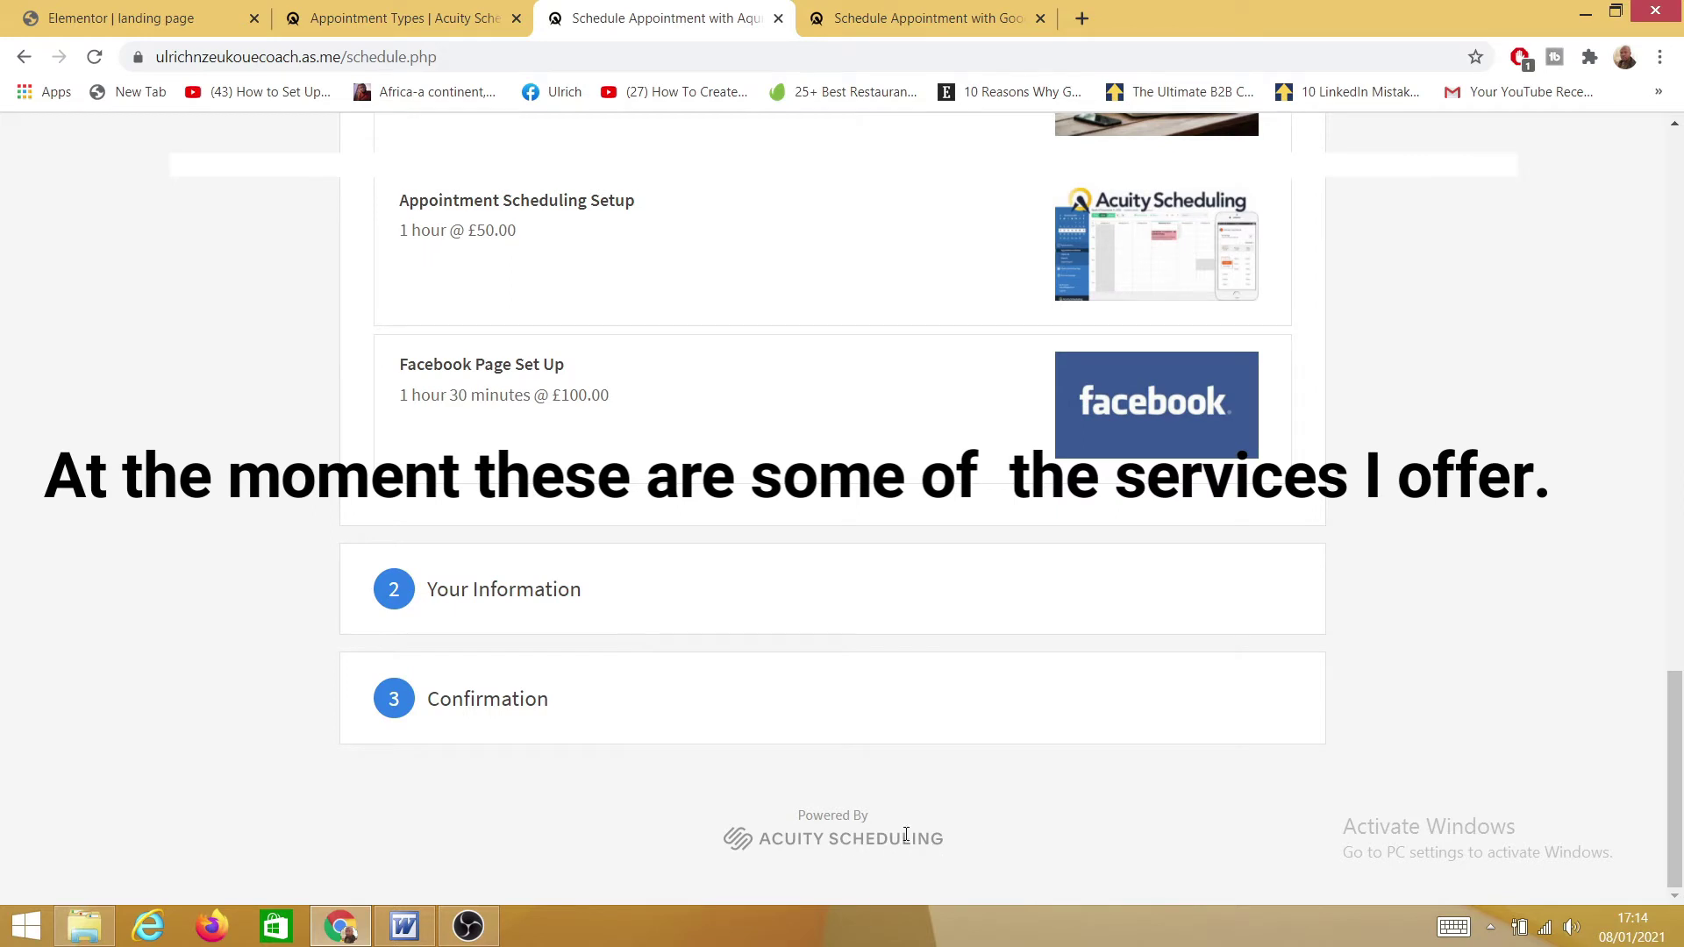
{"action": "triple_click", "coordinate": [788, 829]}
{"action": "left_click", "coordinate": [987, 821]}
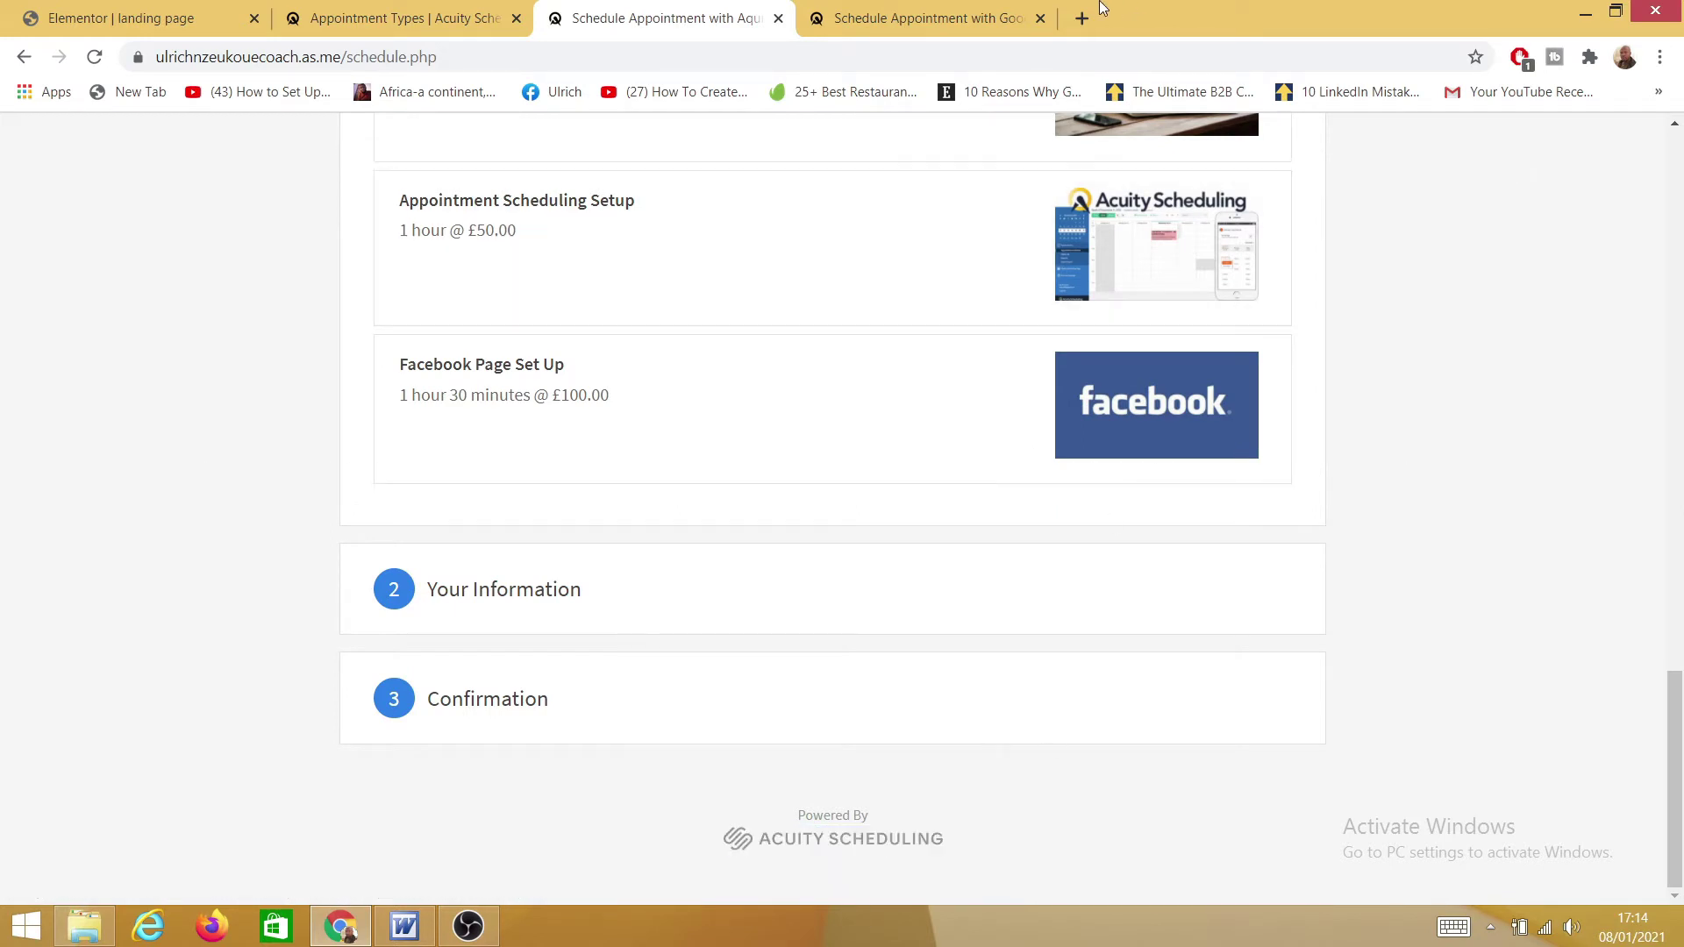
- Switch to the Goodhand Therapy booking page and examine its treatments, prices, pictures and Acuity Scheduling footer
{"action": "left_click", "coordinate": [912, 17]}
{"action": "scroll", "coordinate": [973, 456], "scroll_direction": "down", "scroll_amount": 7}
{"action": "scroll", "coordinate": [970, 428], "scroll_direction": "up", "scroll_amount": 15}
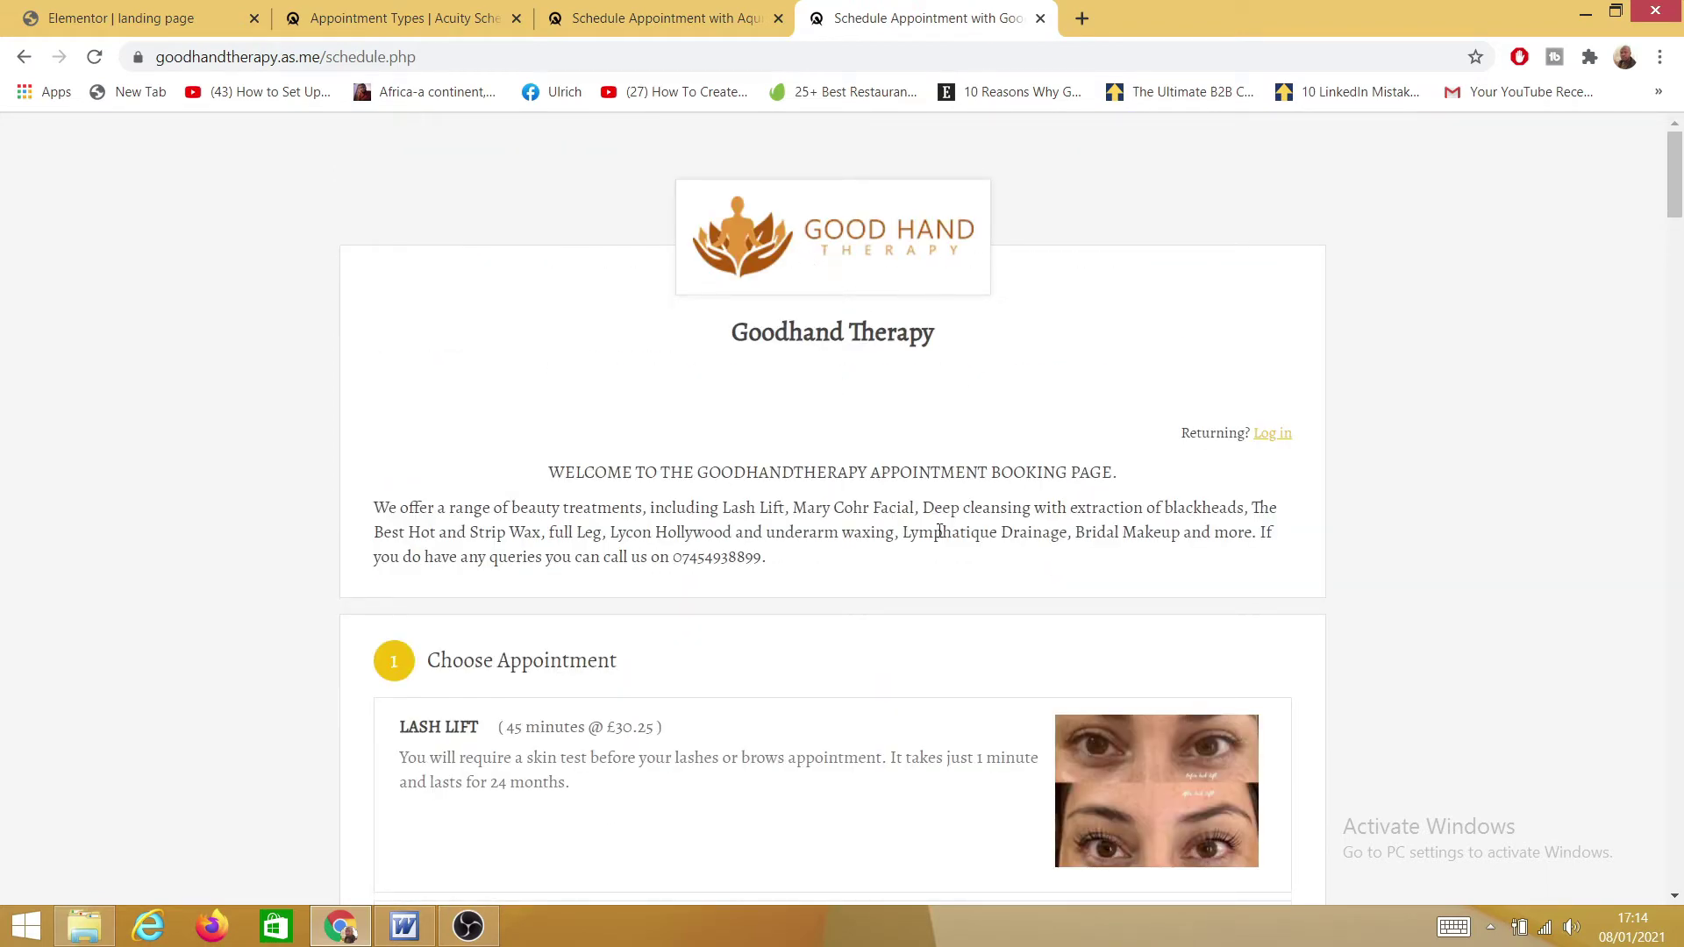
{"action": "scroll", "coordinate": [753, 678], "scroll_direction": "down", "scroll_amount": 5}
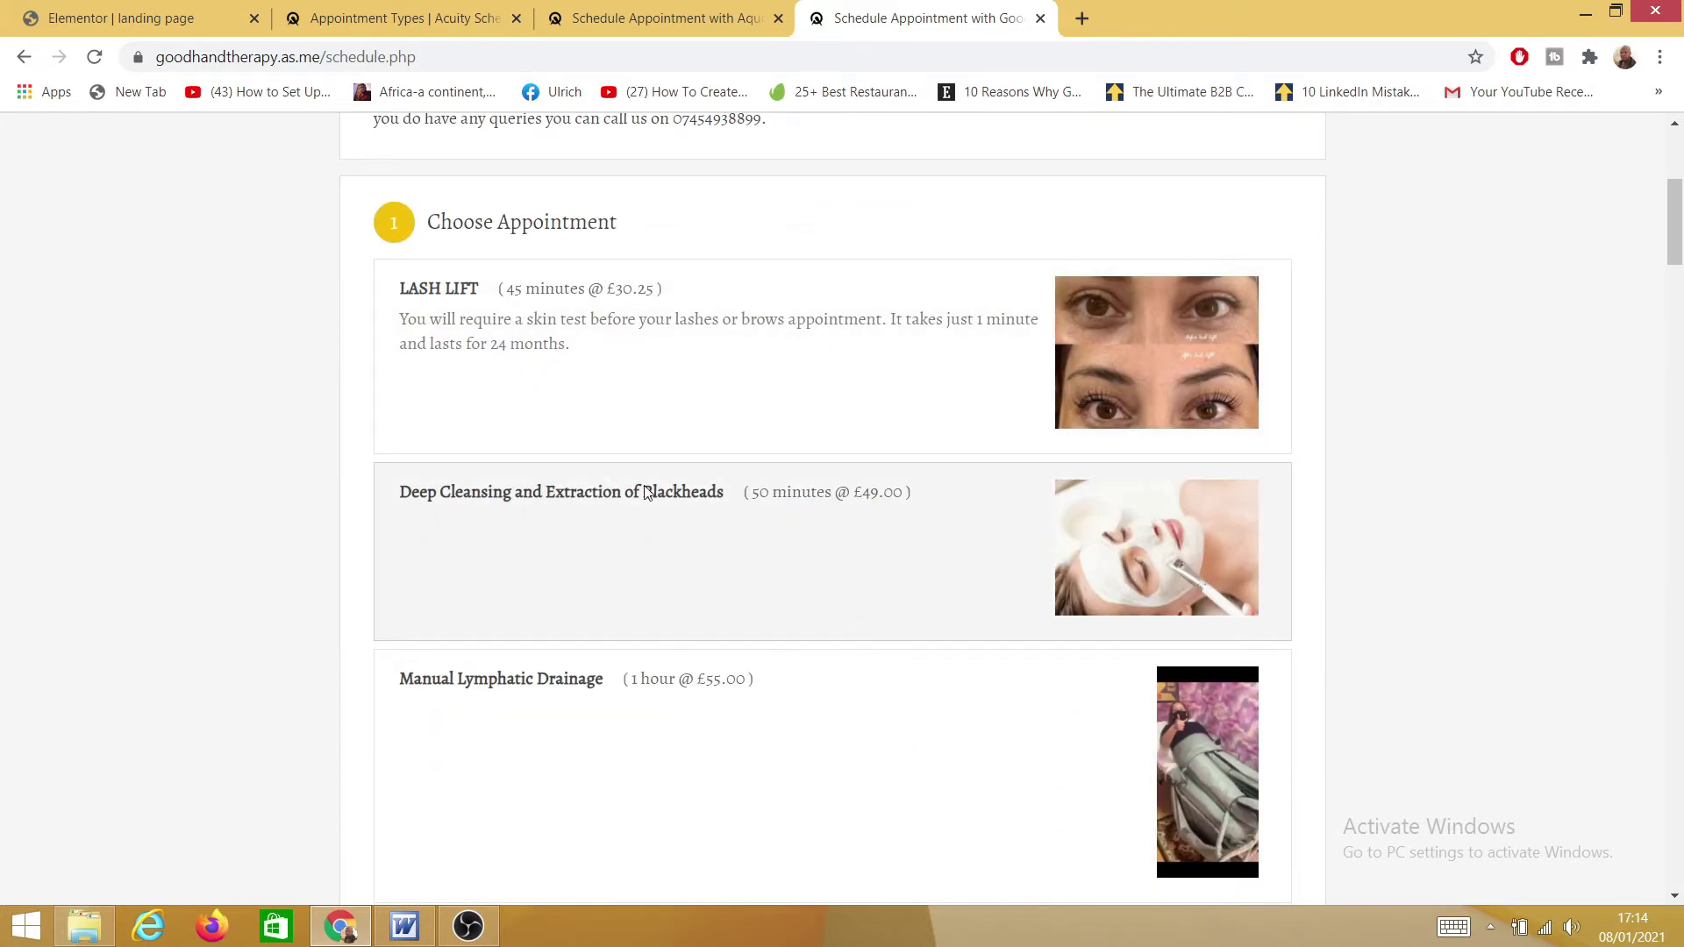
{"action": "scroll", "coordinate": [640, 535], "scroll_direction": "up", "scroll_amount": 5}
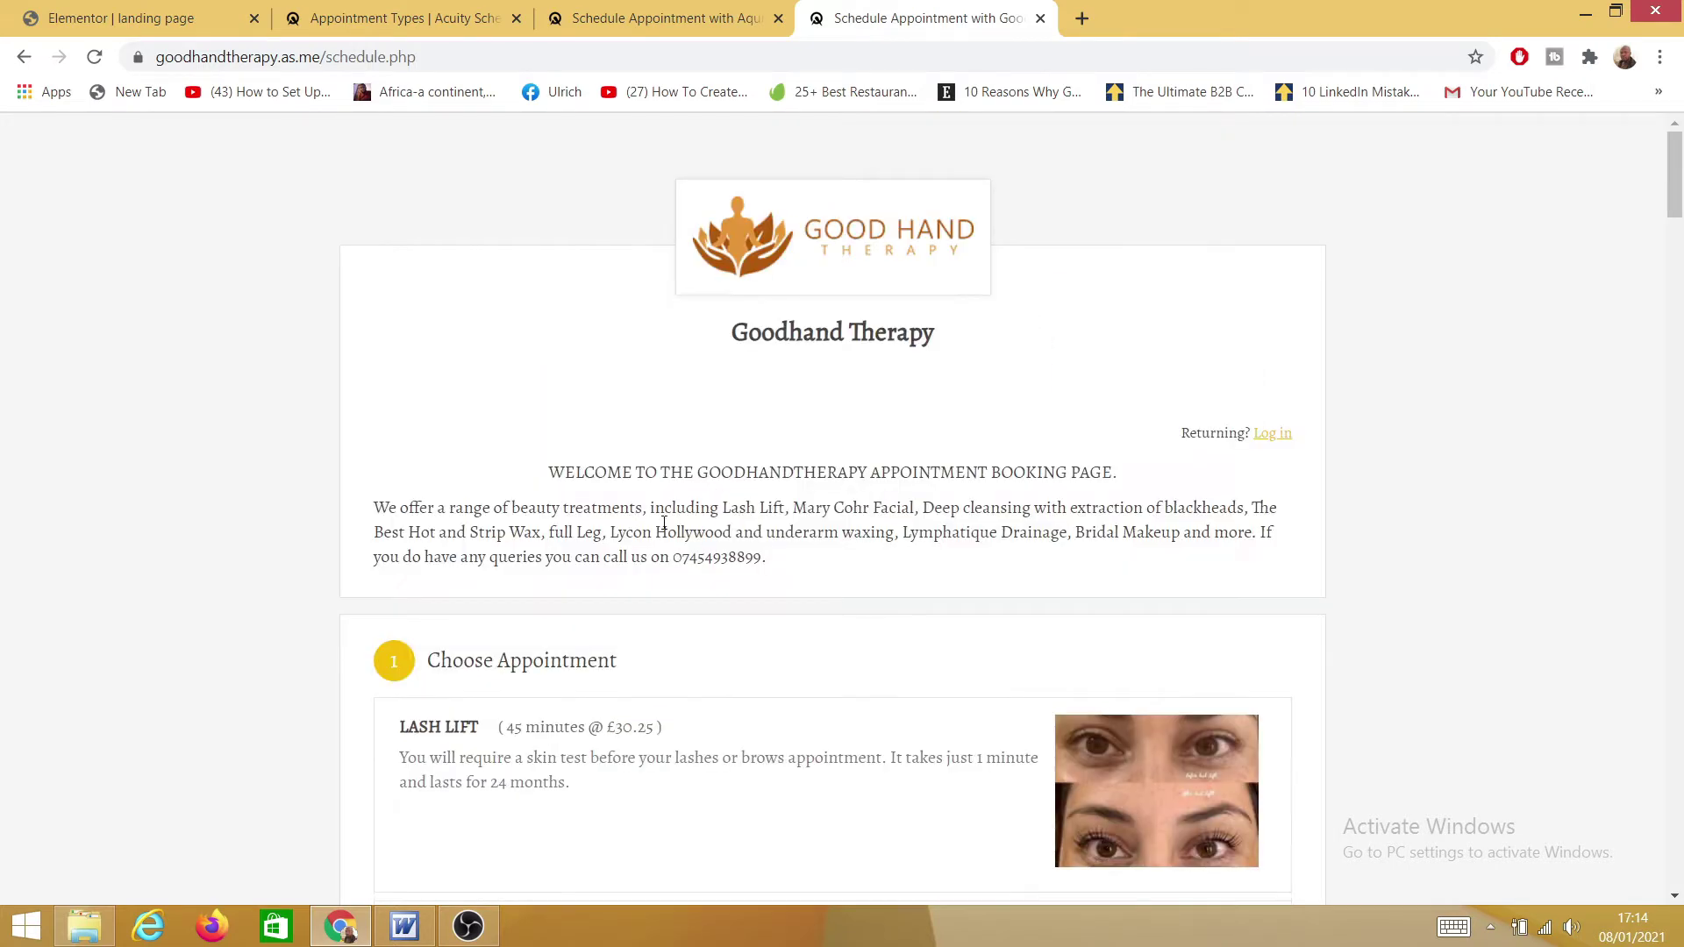
{"action": "scroll", "coordinate": [781, 579], "scroll_direction": "down", "scroll_amount": 5}
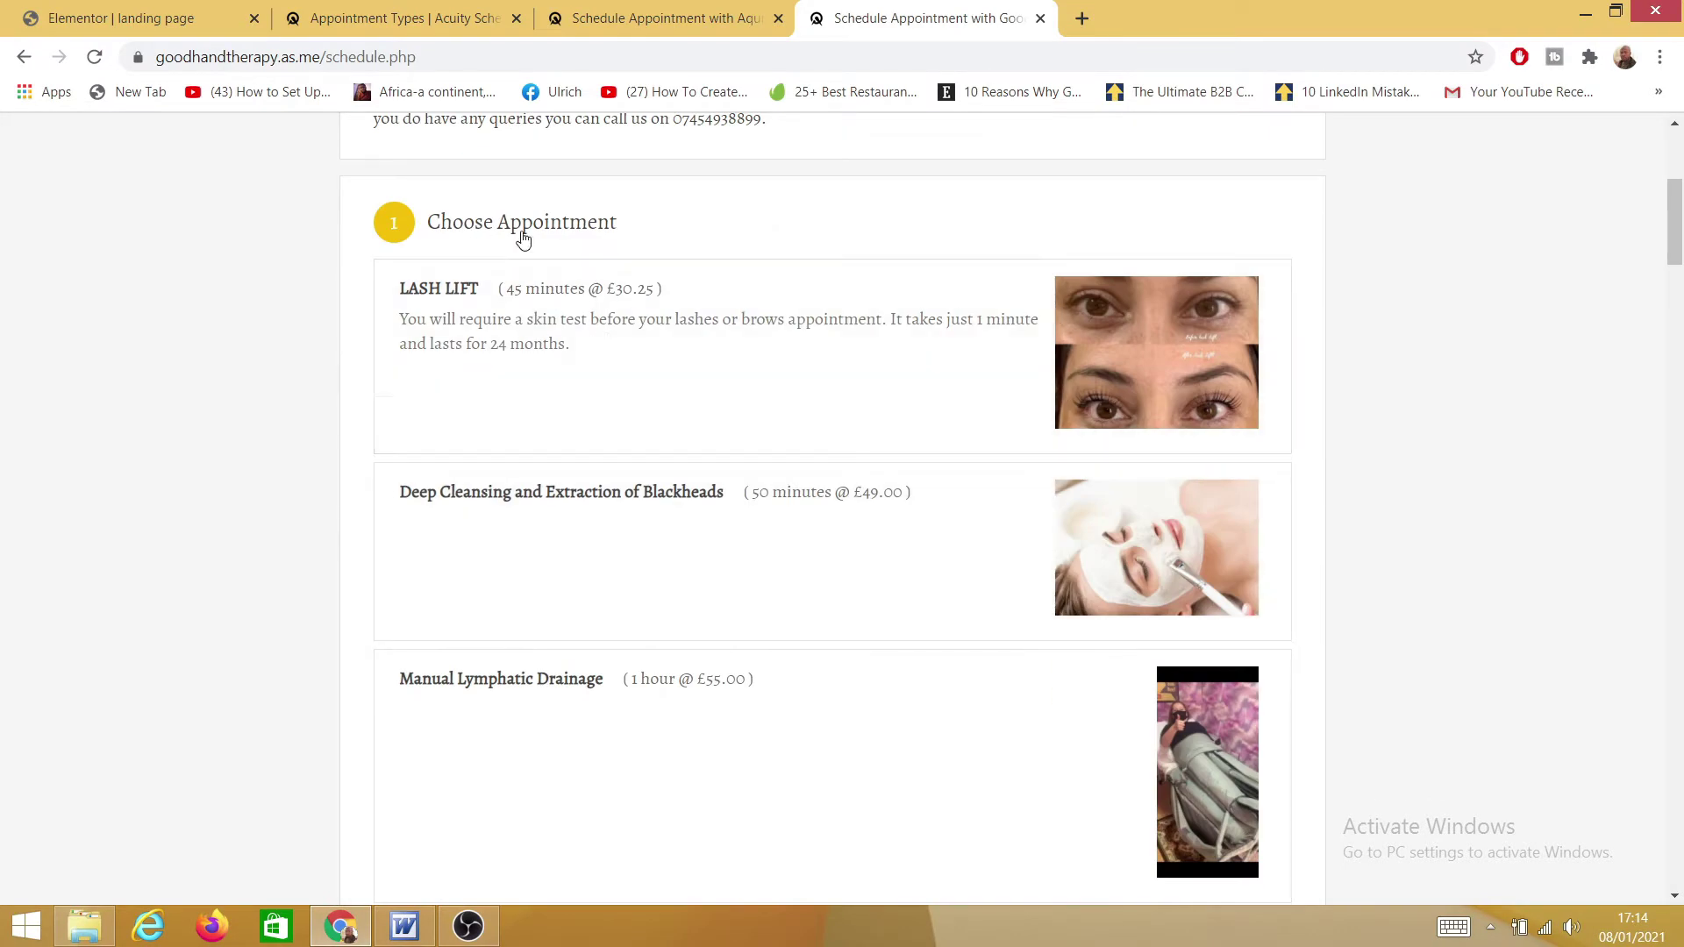
{"action": "scroll", "coordinate": [789, 443], "scroll_direction": "down", "scroll_amount": 20}
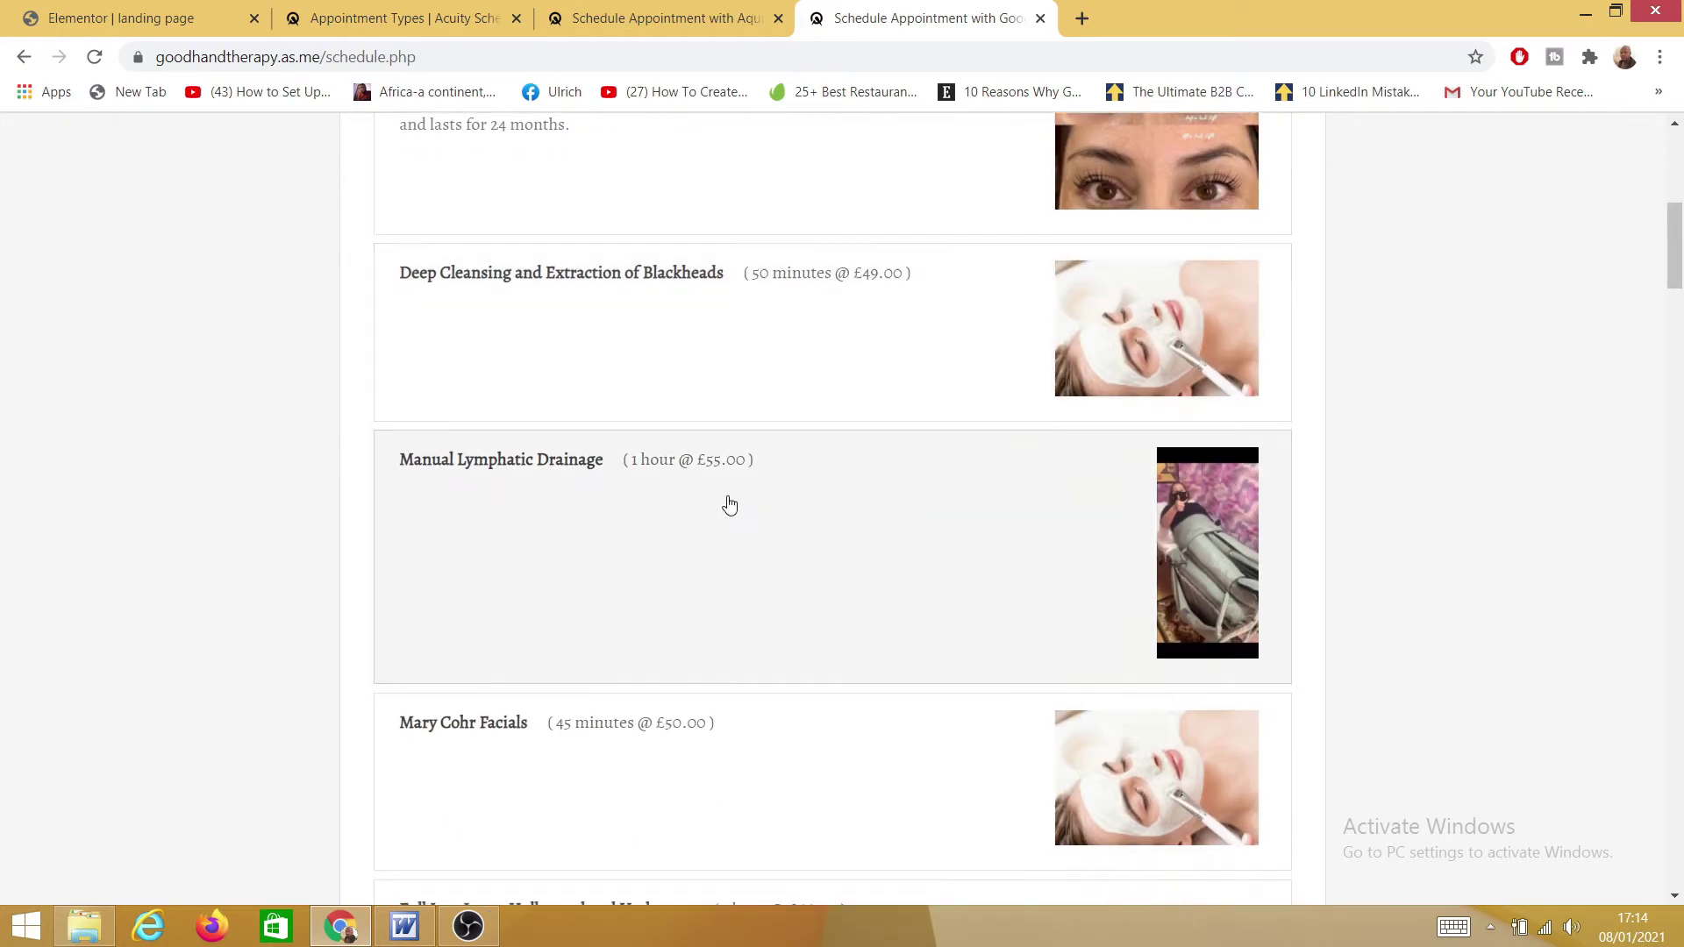
{"action": "scroll", "coordinate": [728, 526], "scroll_direction": "down", "scroll_amount": 20}
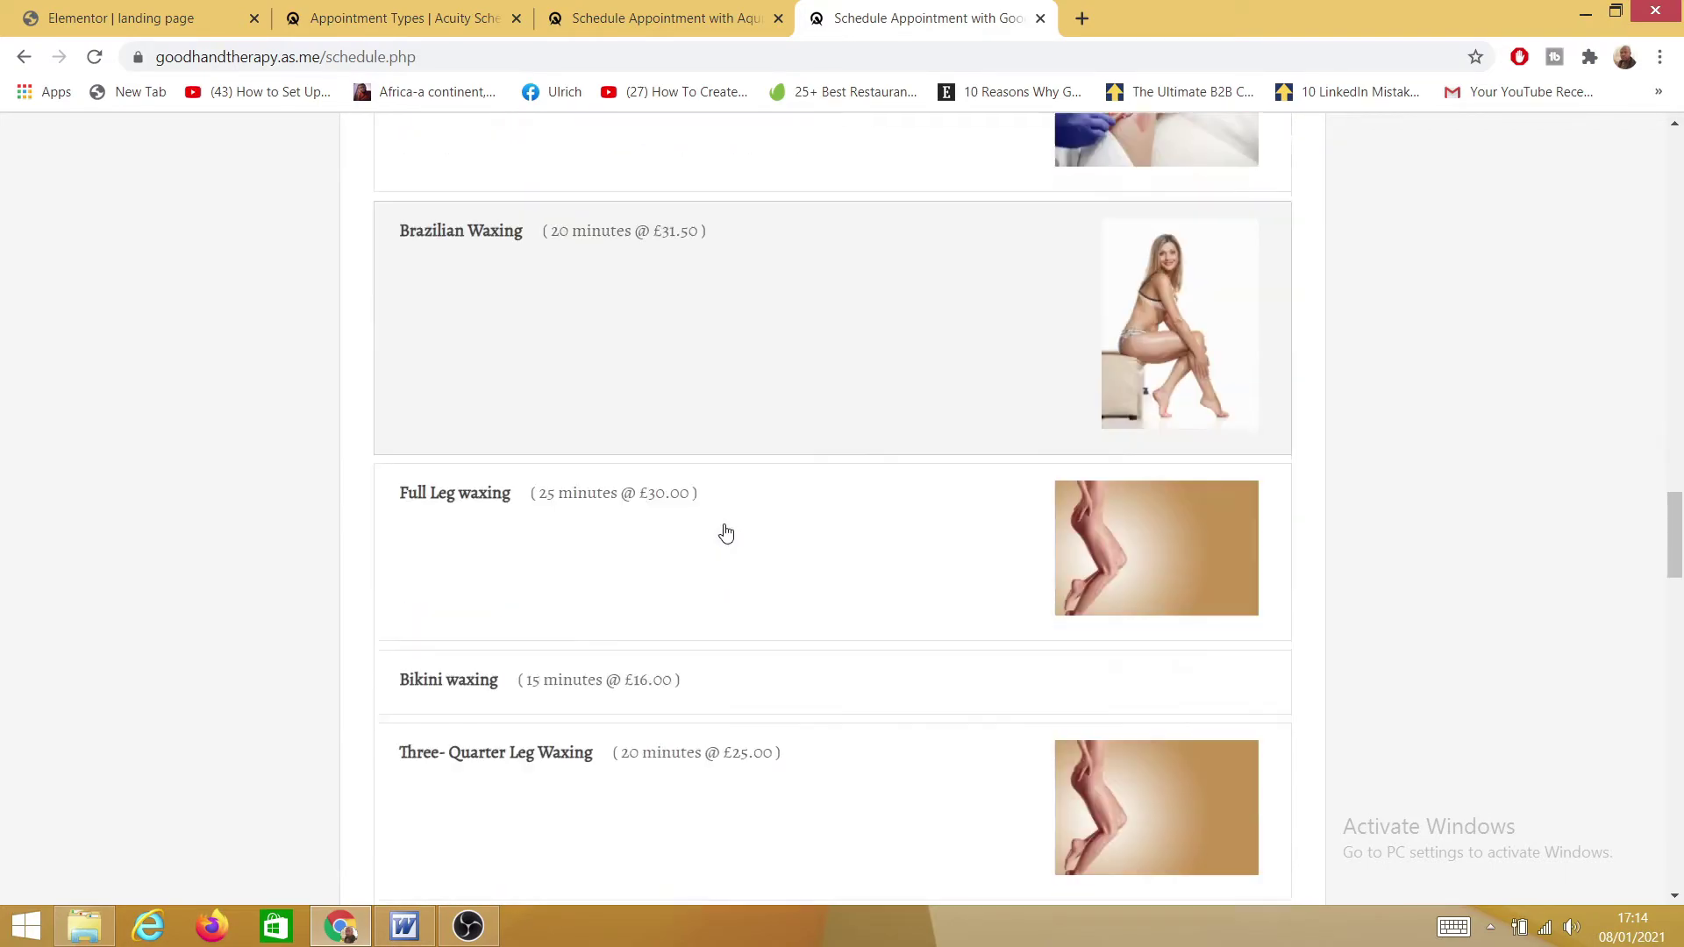
{"action": "scroll", "coordinate": [693, 557], "scroll_direction": "down", "scroll_amount": 5}
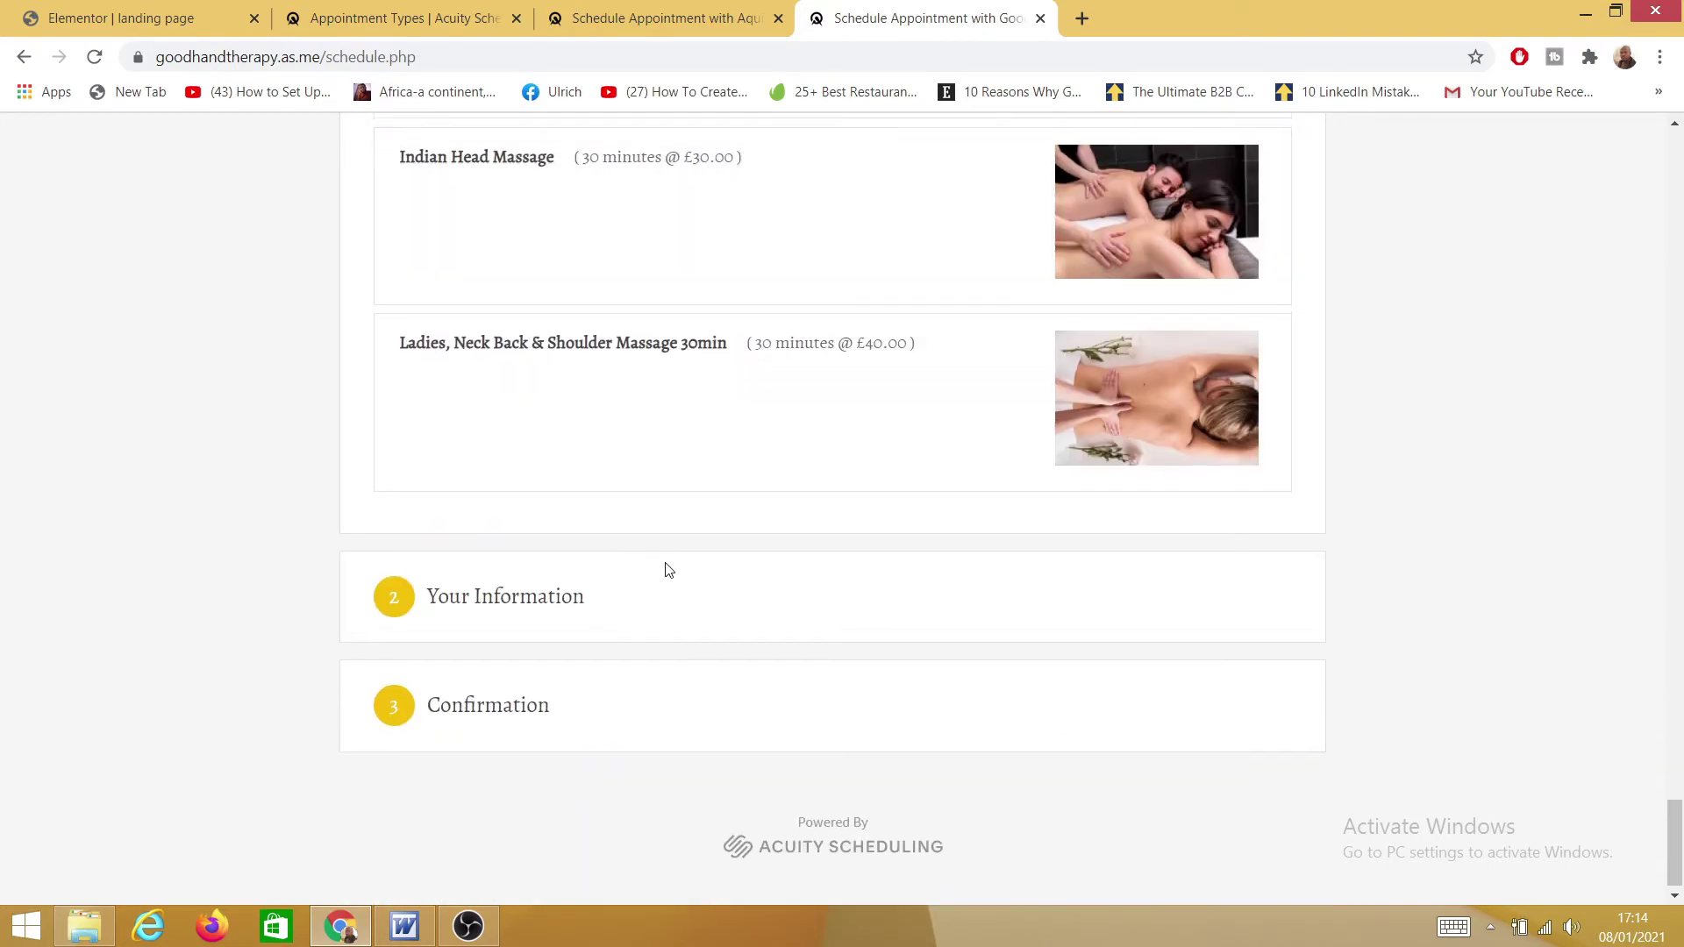
{"action": "left_click_drag", "start_coordinate": [1000, 843], "coordinate": [803, 814]}
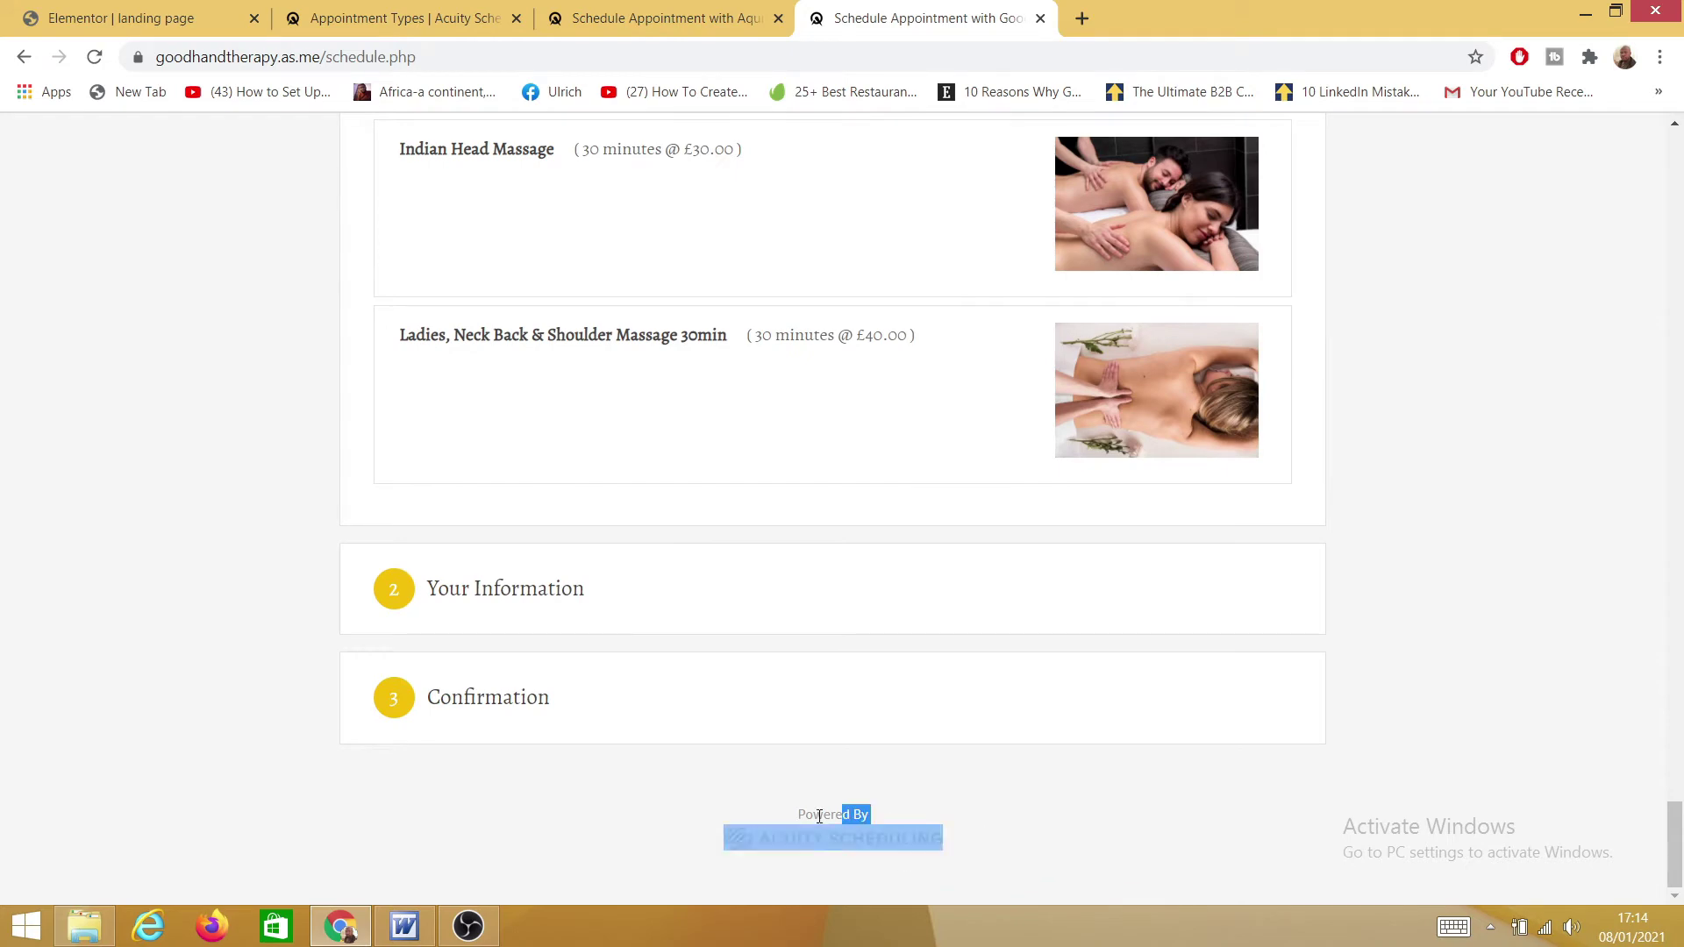
{"action": "scroll", "coordinate": [1262, 583], "scroll_direction": "up", "scroll_amount": 20}
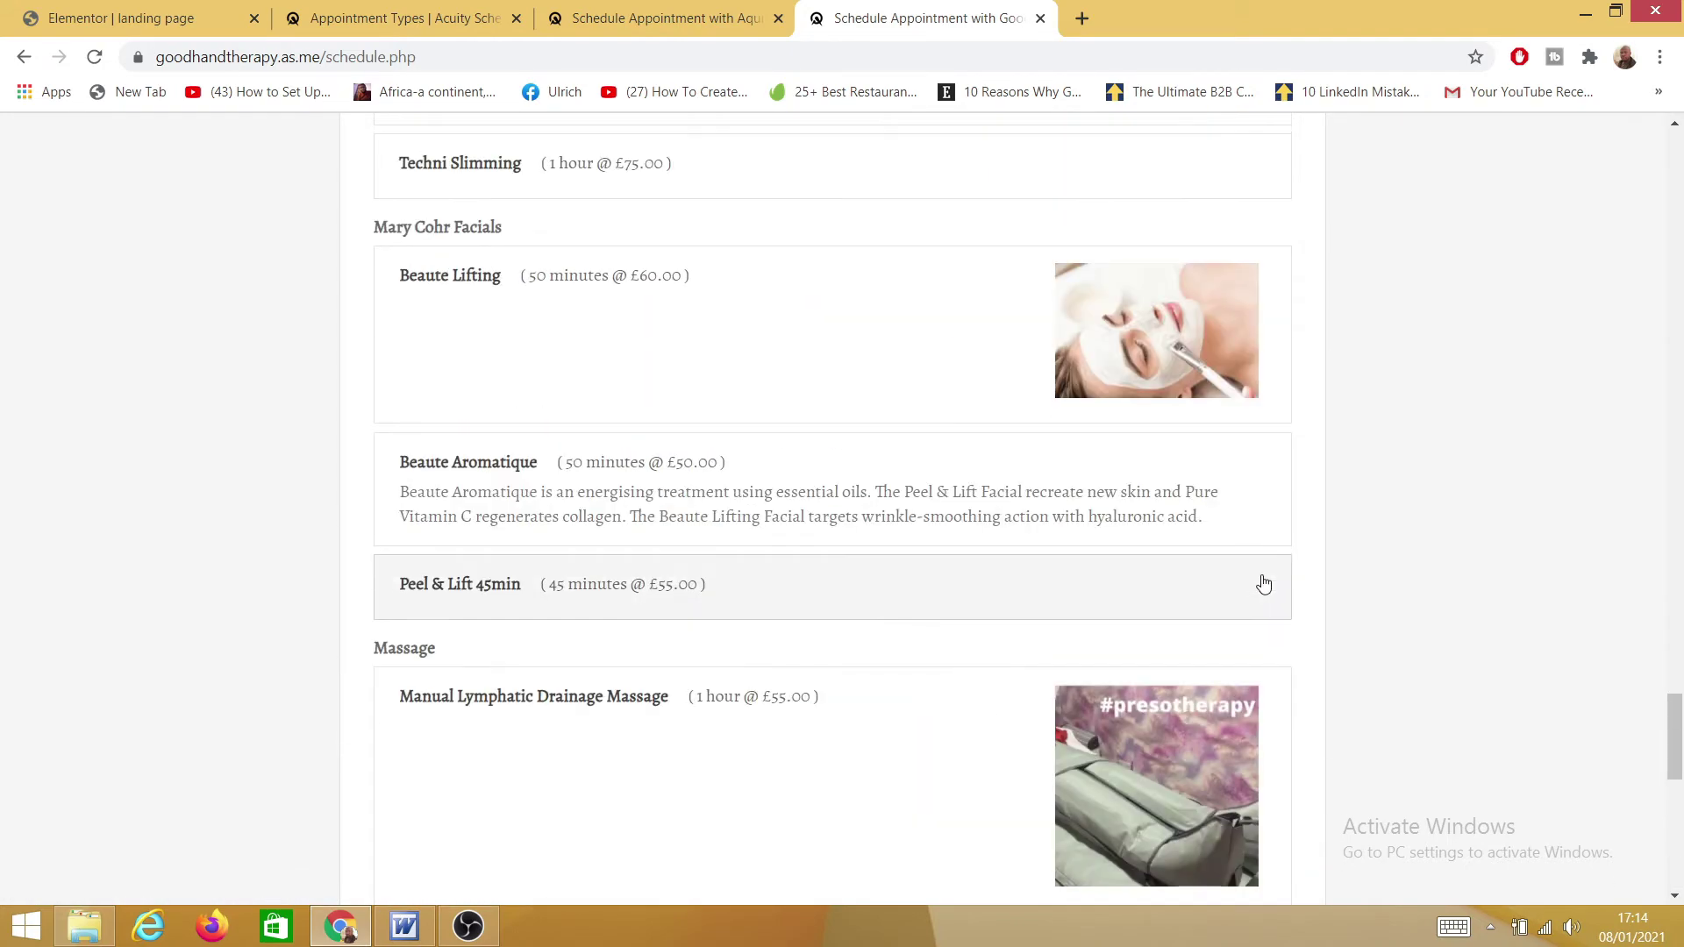
{"action": "scroll", "coordinate": [1210, 561], "scroll_direction": "up", "scroll_amount": 15}
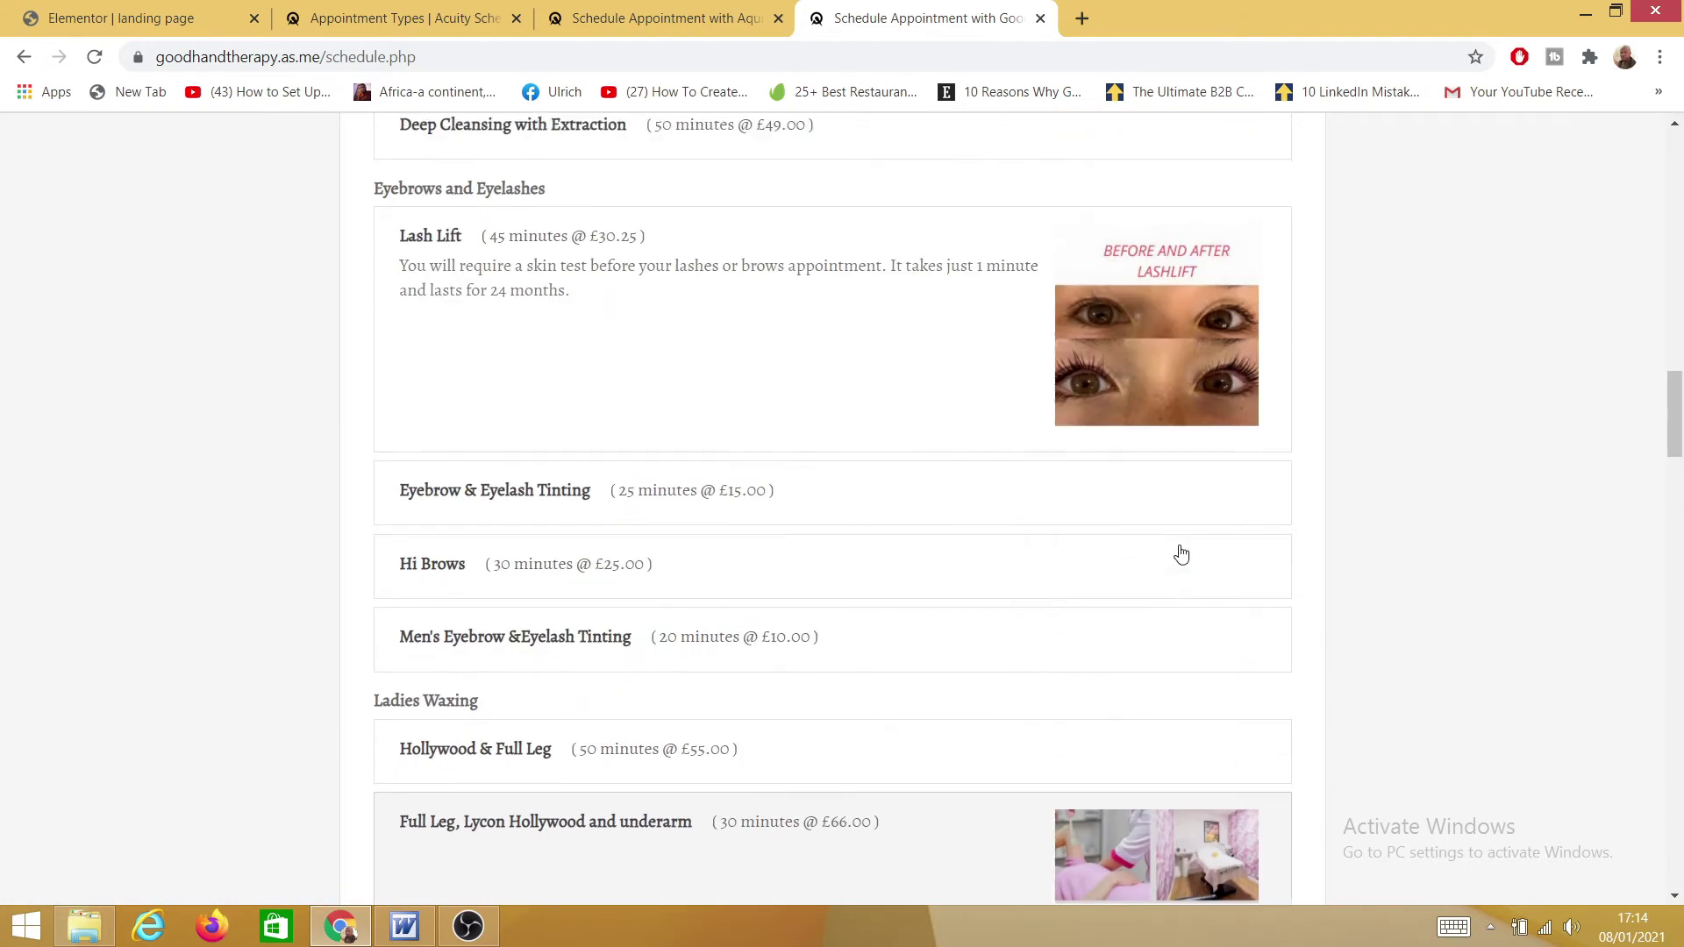
{"action": "scroll", "coordinate": [1053, 535], "scroll_direction": "up", "scroll_amount": 8}
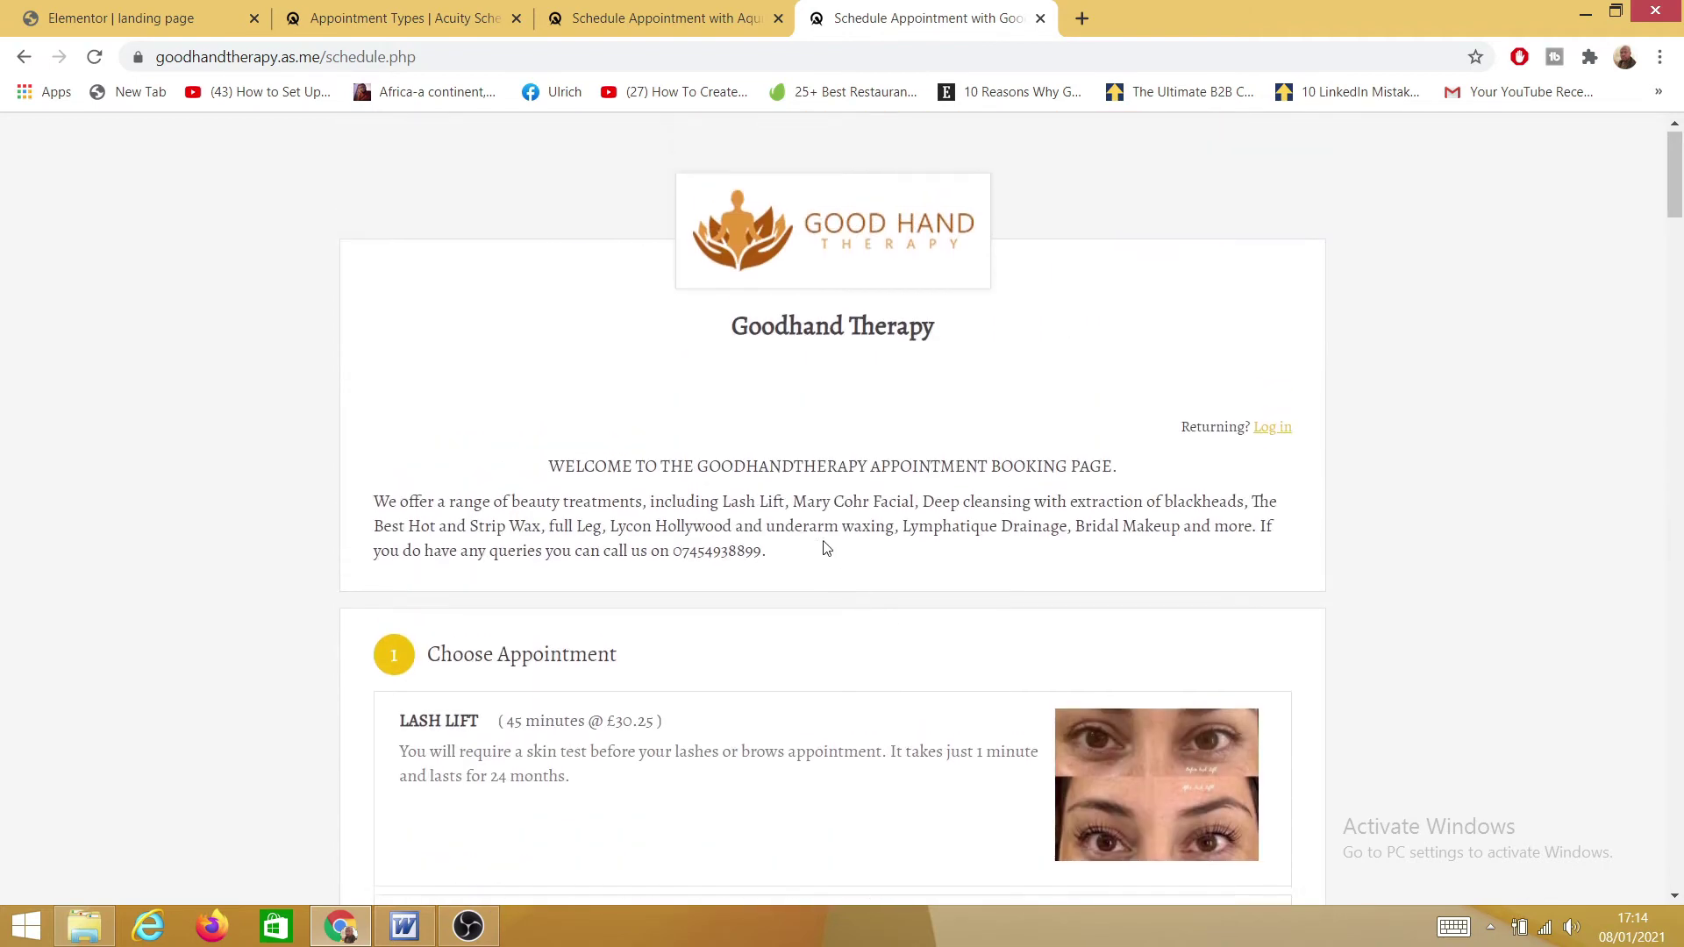
- Select the Lash Lift appointment and include the Eyebrow wax & Tint add-on
{"action": "scroll", "coordinate": [752, 590], "scroll_direction": "down", "scroll_amount": 4}
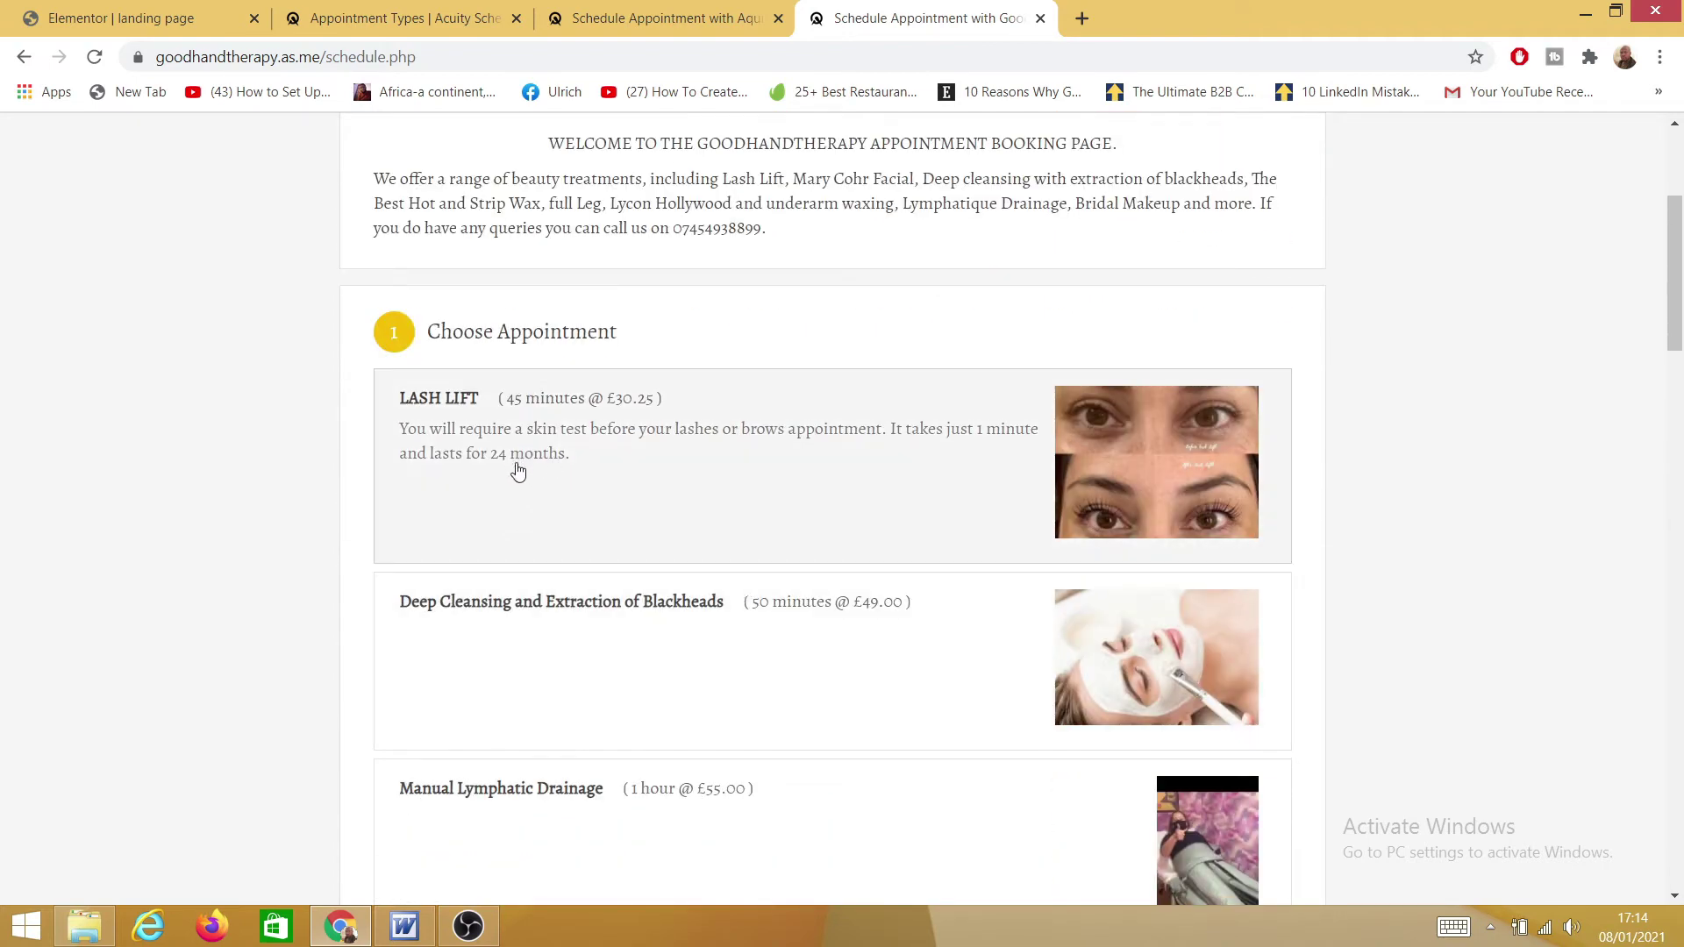
{"action": "left_click", "coordinate": [515, 462]}
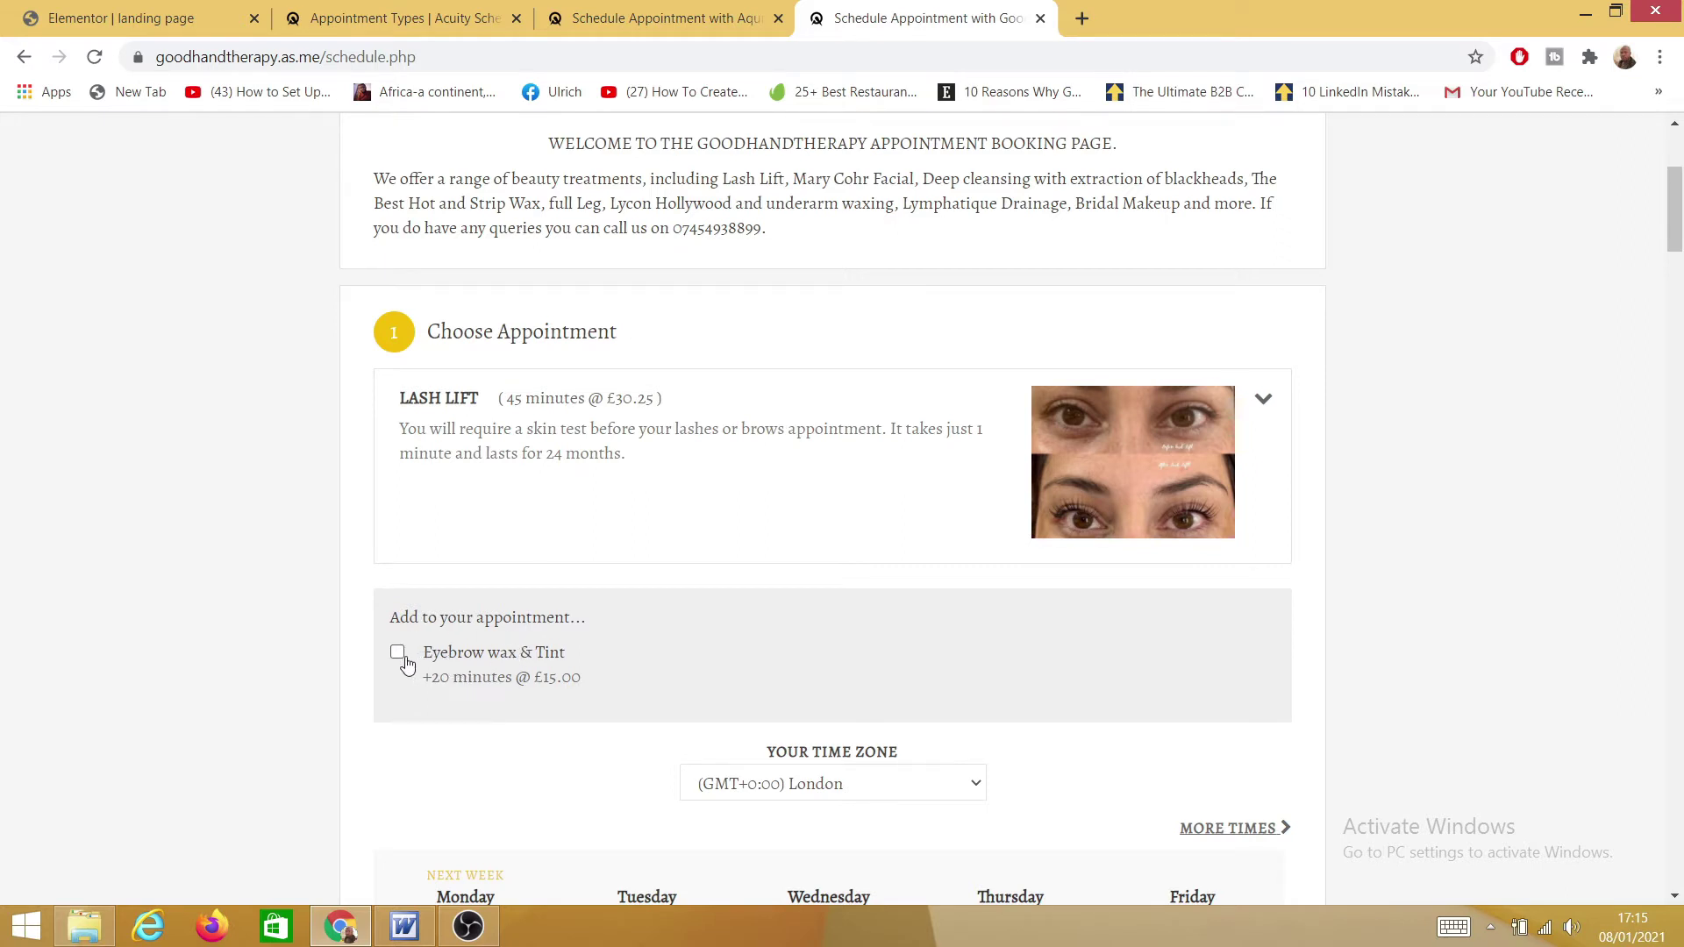
{"action": "left_click", "coordinate": [411, 667]}
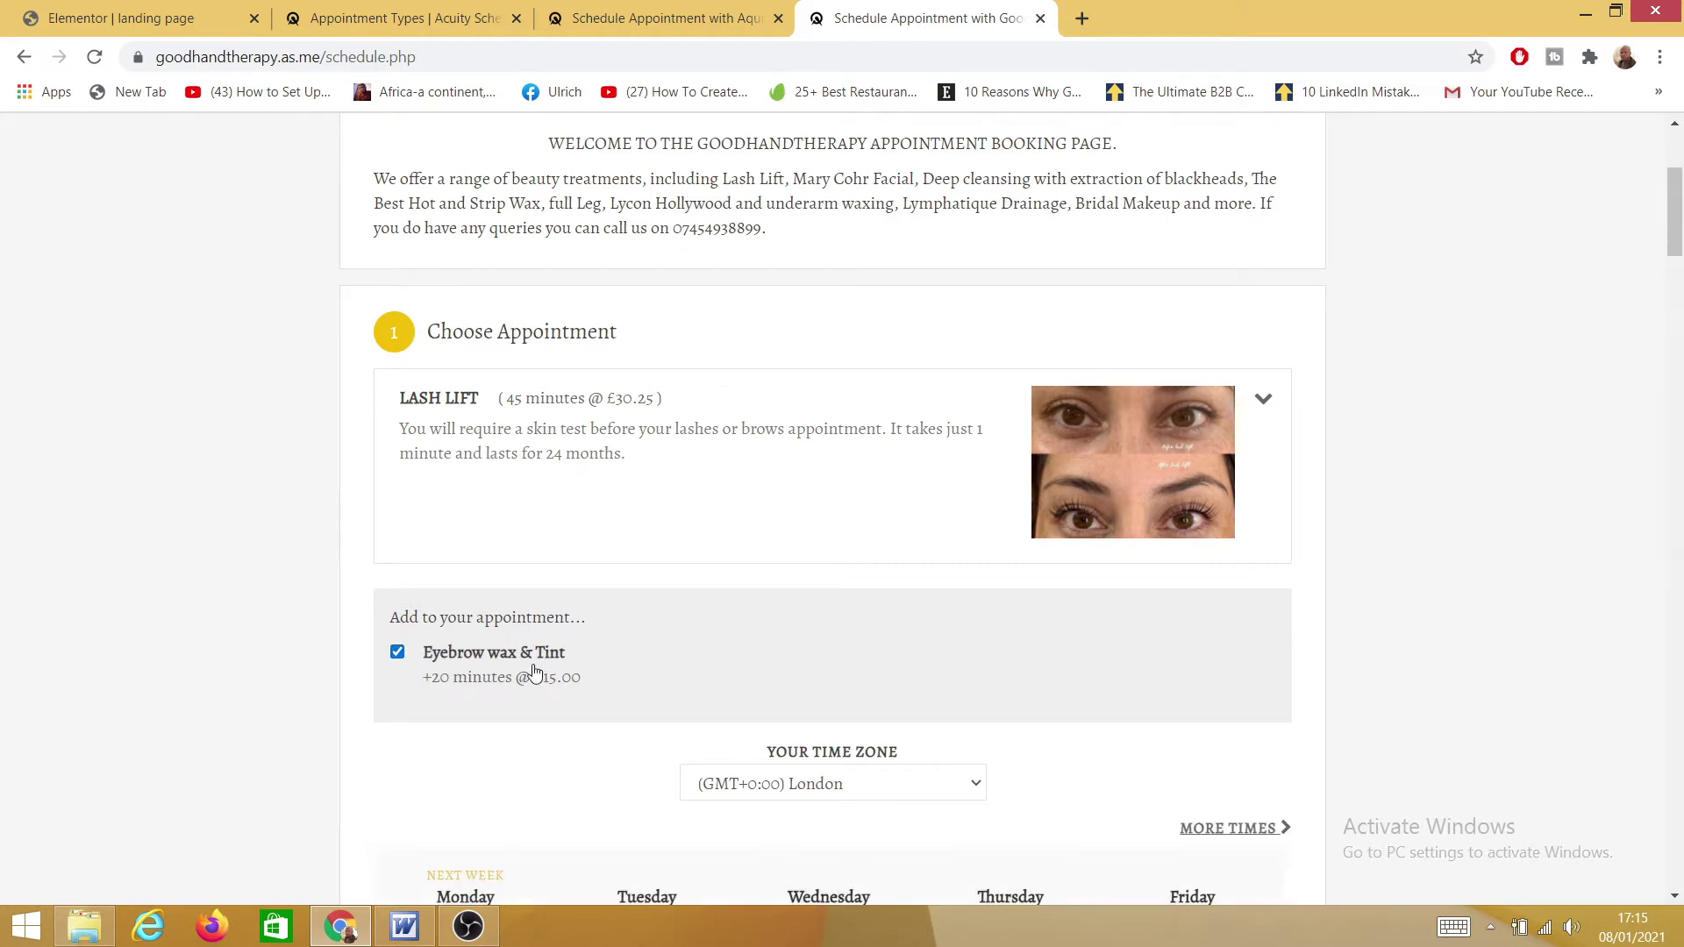
- Look over the booking options for the Lash Lift and remove the Eyebrow wax & Tint add-on
{"action": "scroll", "coordinate": [582, 601], "scroll_direction": "down", "scroll_amount": 3}
{"action": "scroll", "coordinate": [544, 596], "scroll_direction": "up", "scroll_amount": 3}
{"action": "scroll", "coordinate": [594, 489], "scroll_direction": "down", "scroll_amount": 3}
{"action": "scroll", "coordinate": [556, 489], "scroll_direction": "up", "scroll_amount": 3}
{"action": "scroll", "coordinate": [582, 500], "scroll_direction": "down", "scroll_amount": 2}
{"action": "left_click", "coordinate": [398, 434]}
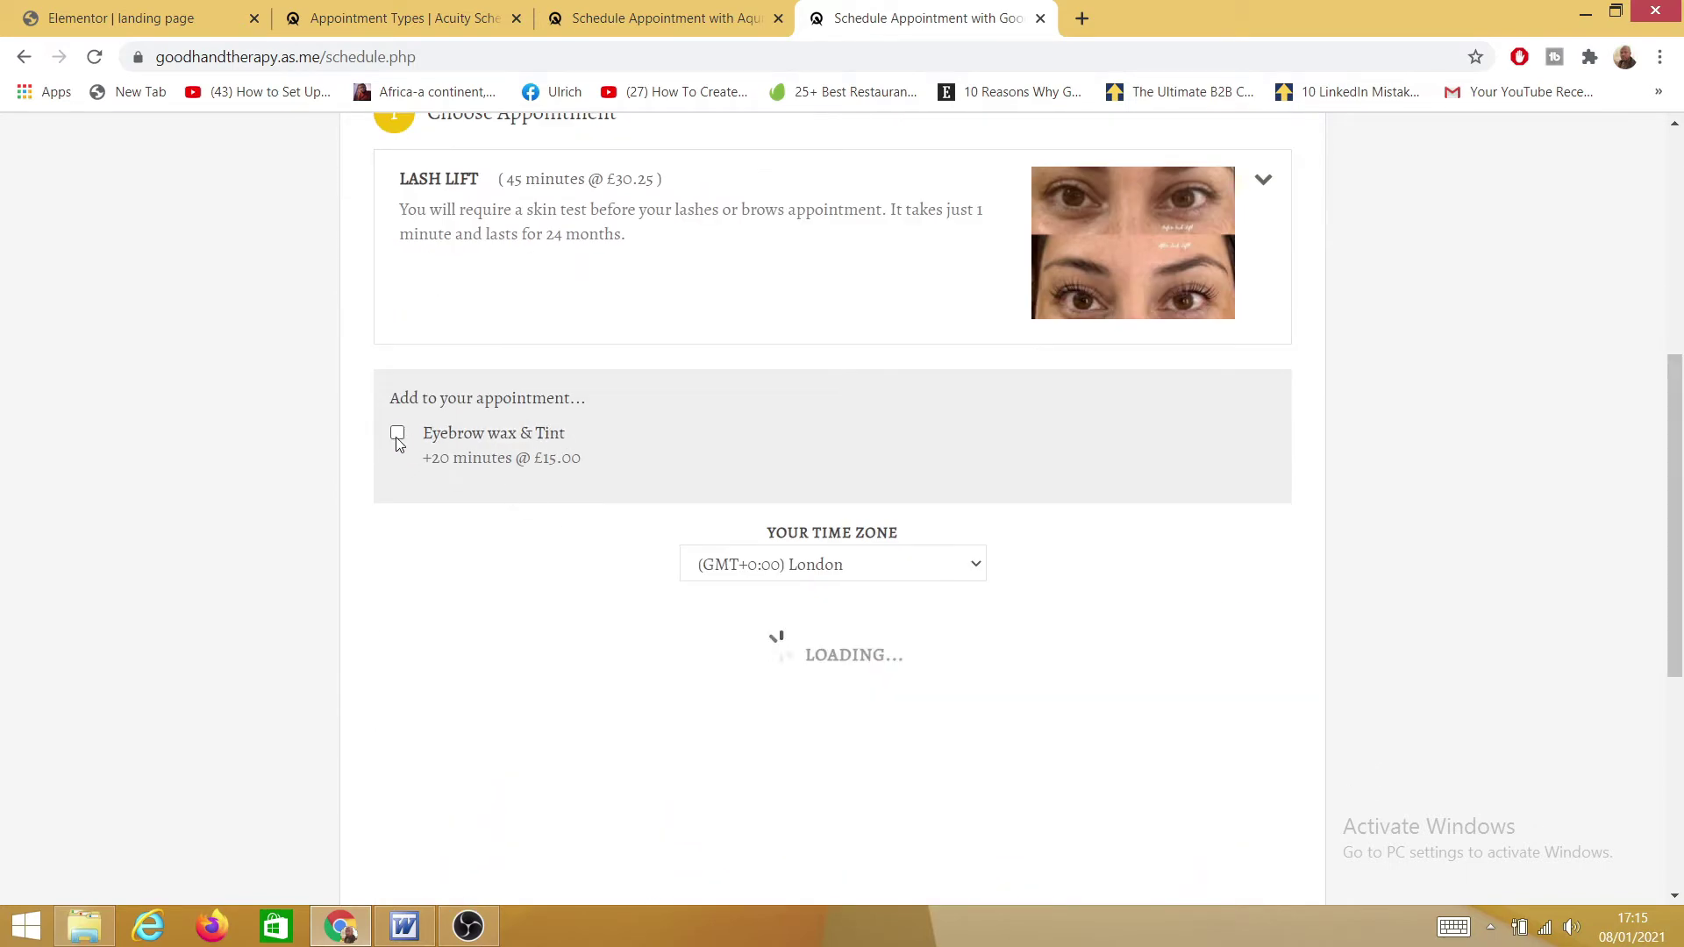
{"action": "scroll", "coordinate": [541, 413], "scroll_direction": "up", "scroll_amount": 5}
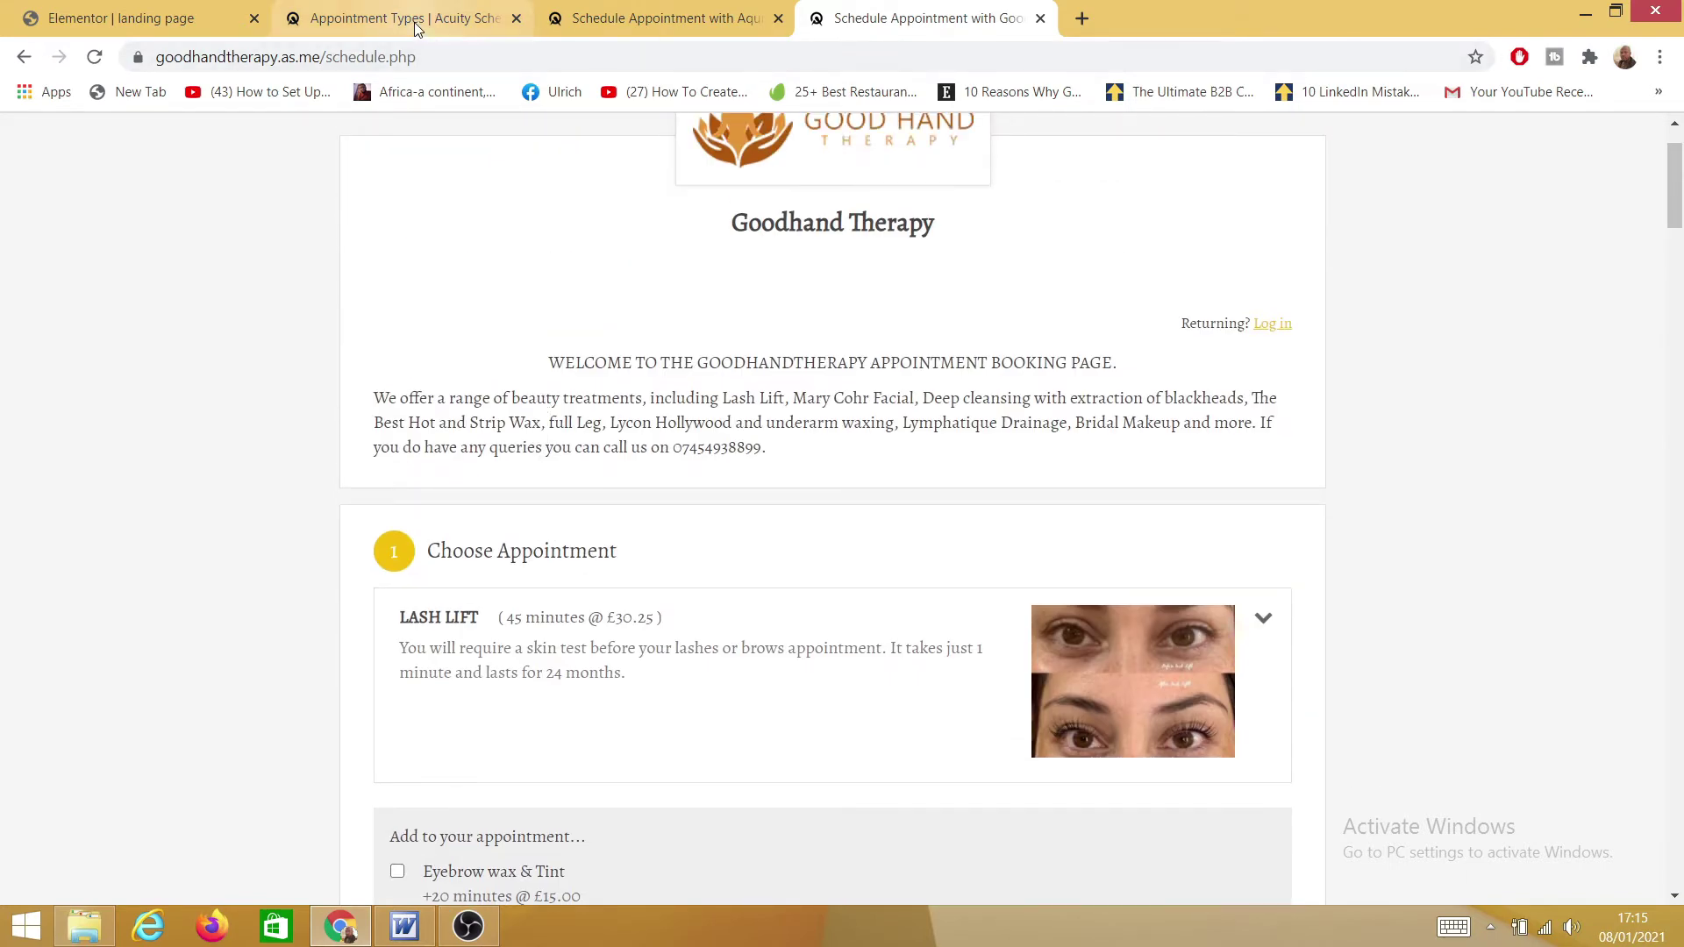
- Switch to the Acuity Scheduling admin site, return to its home page and open the Appointment Types settings
{"action": "left_click", "coordinate": [456, 18]}
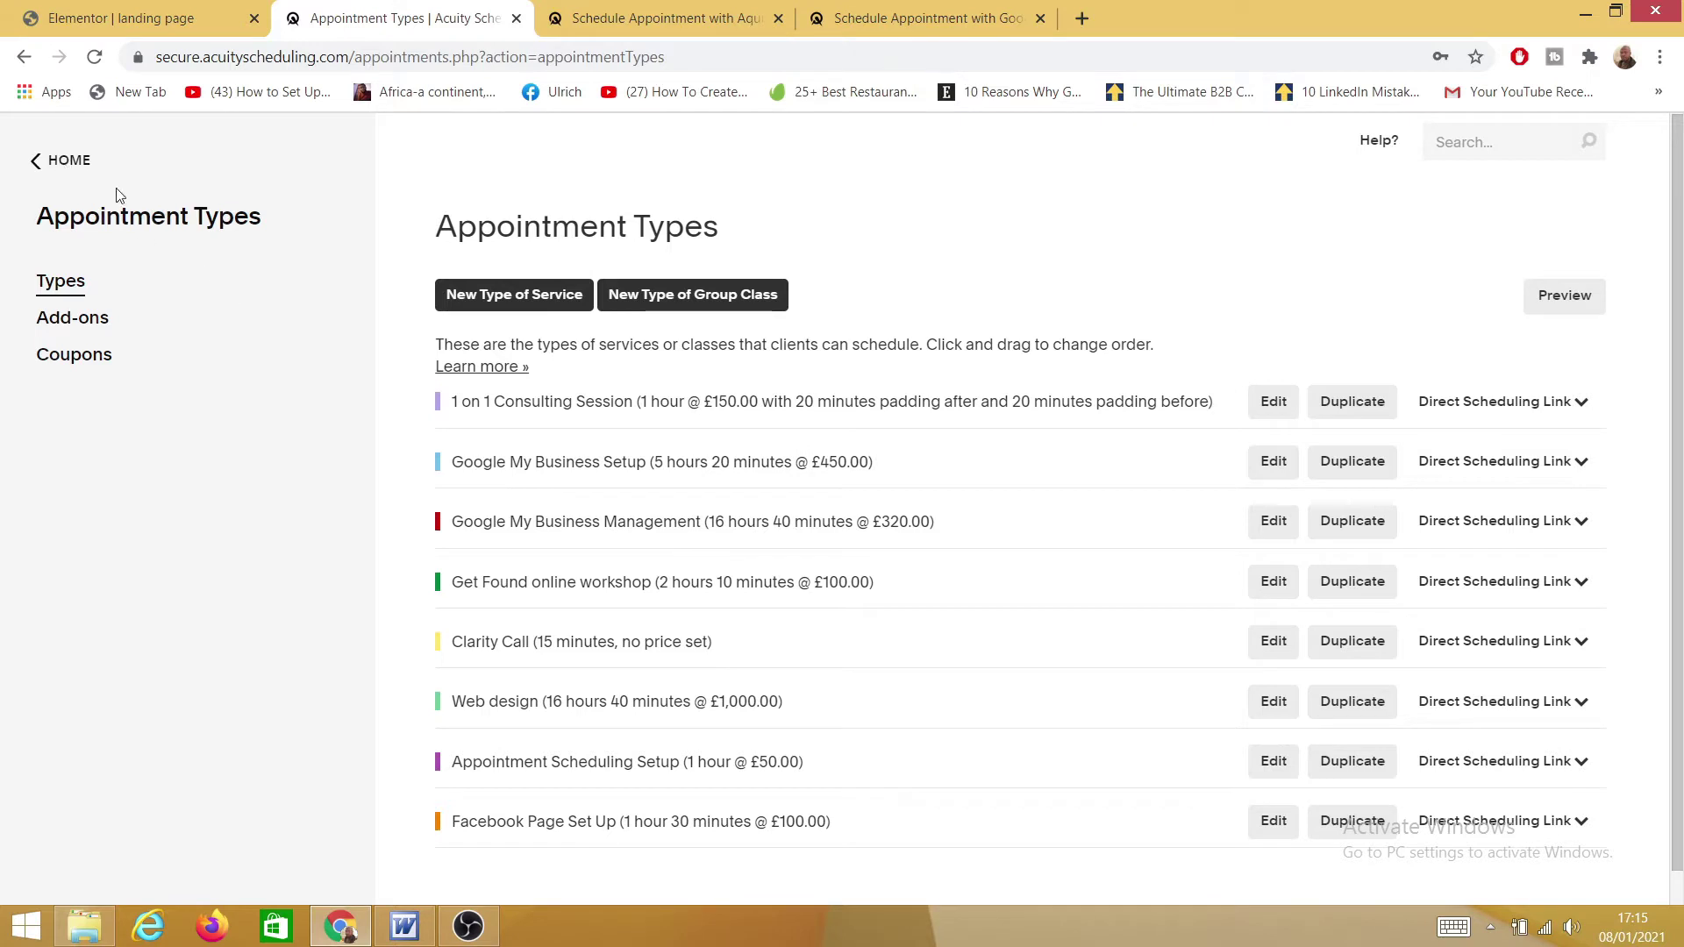
{"action": "left_click", "coordinate": [42, 161]}
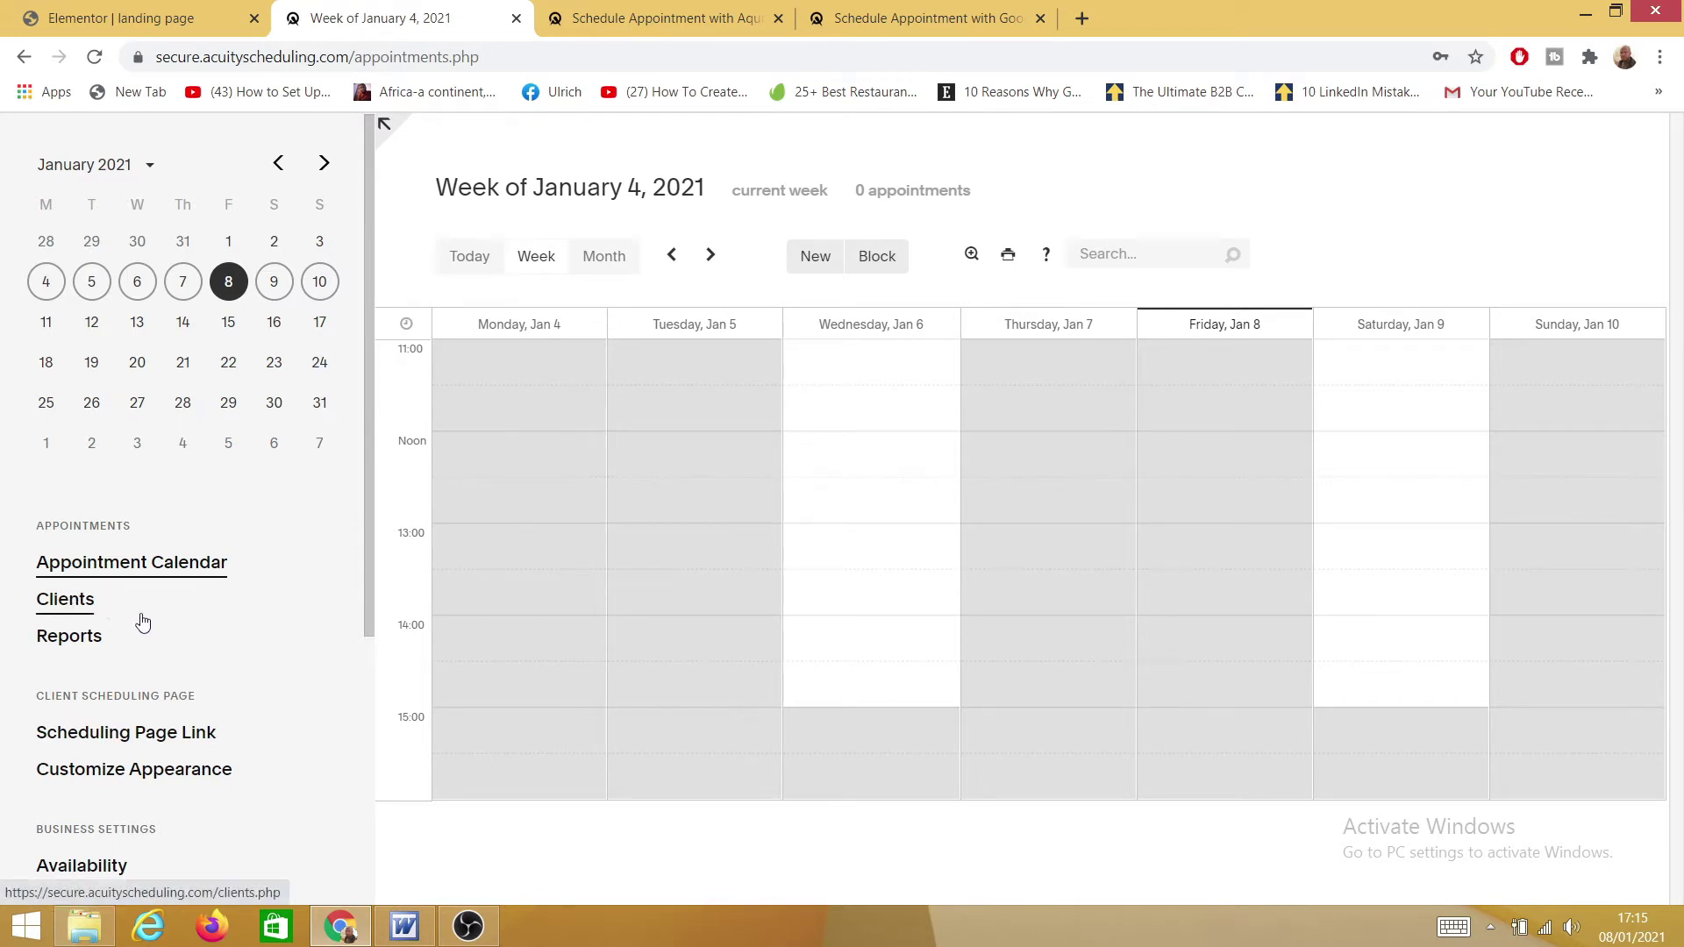
{"action": "scroll", "coordinate": [151, 727], "scroll_direction": "down", "scroll_amount": 4}
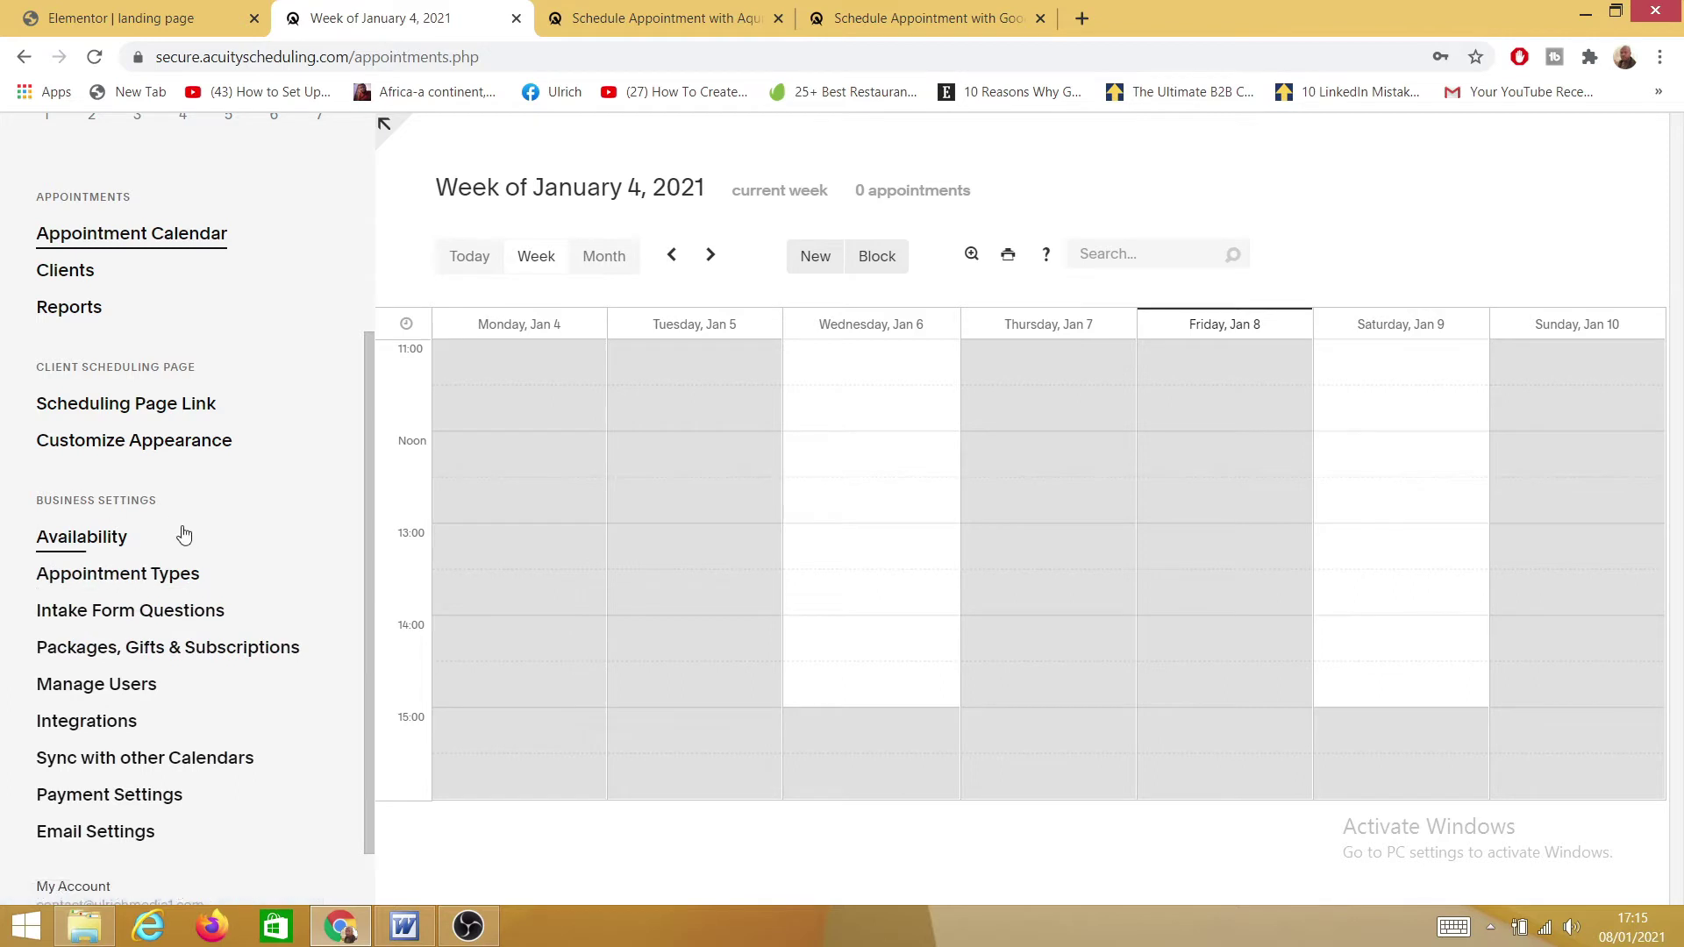
{"action": "left_click", "coordinate": [132, 576]}
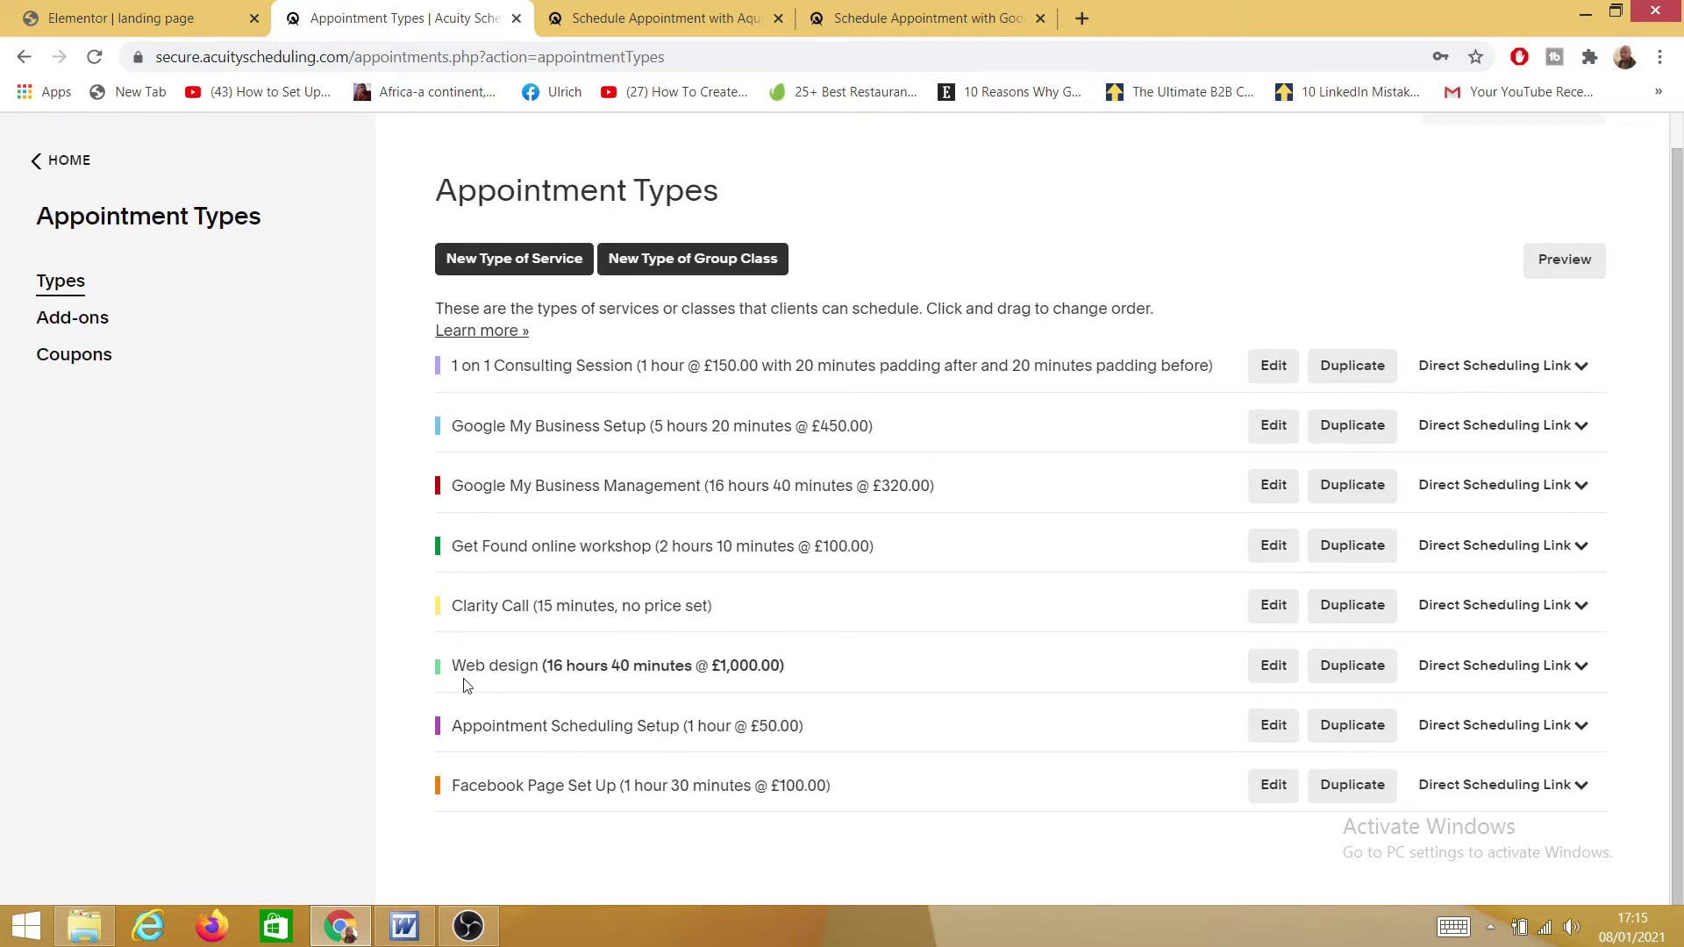
- Start a new type of service and name it "Webste Review"
{"action": "scroll", "coordinate": [903, 331], "scroll_direction": "up", "scroll_amount": 1}
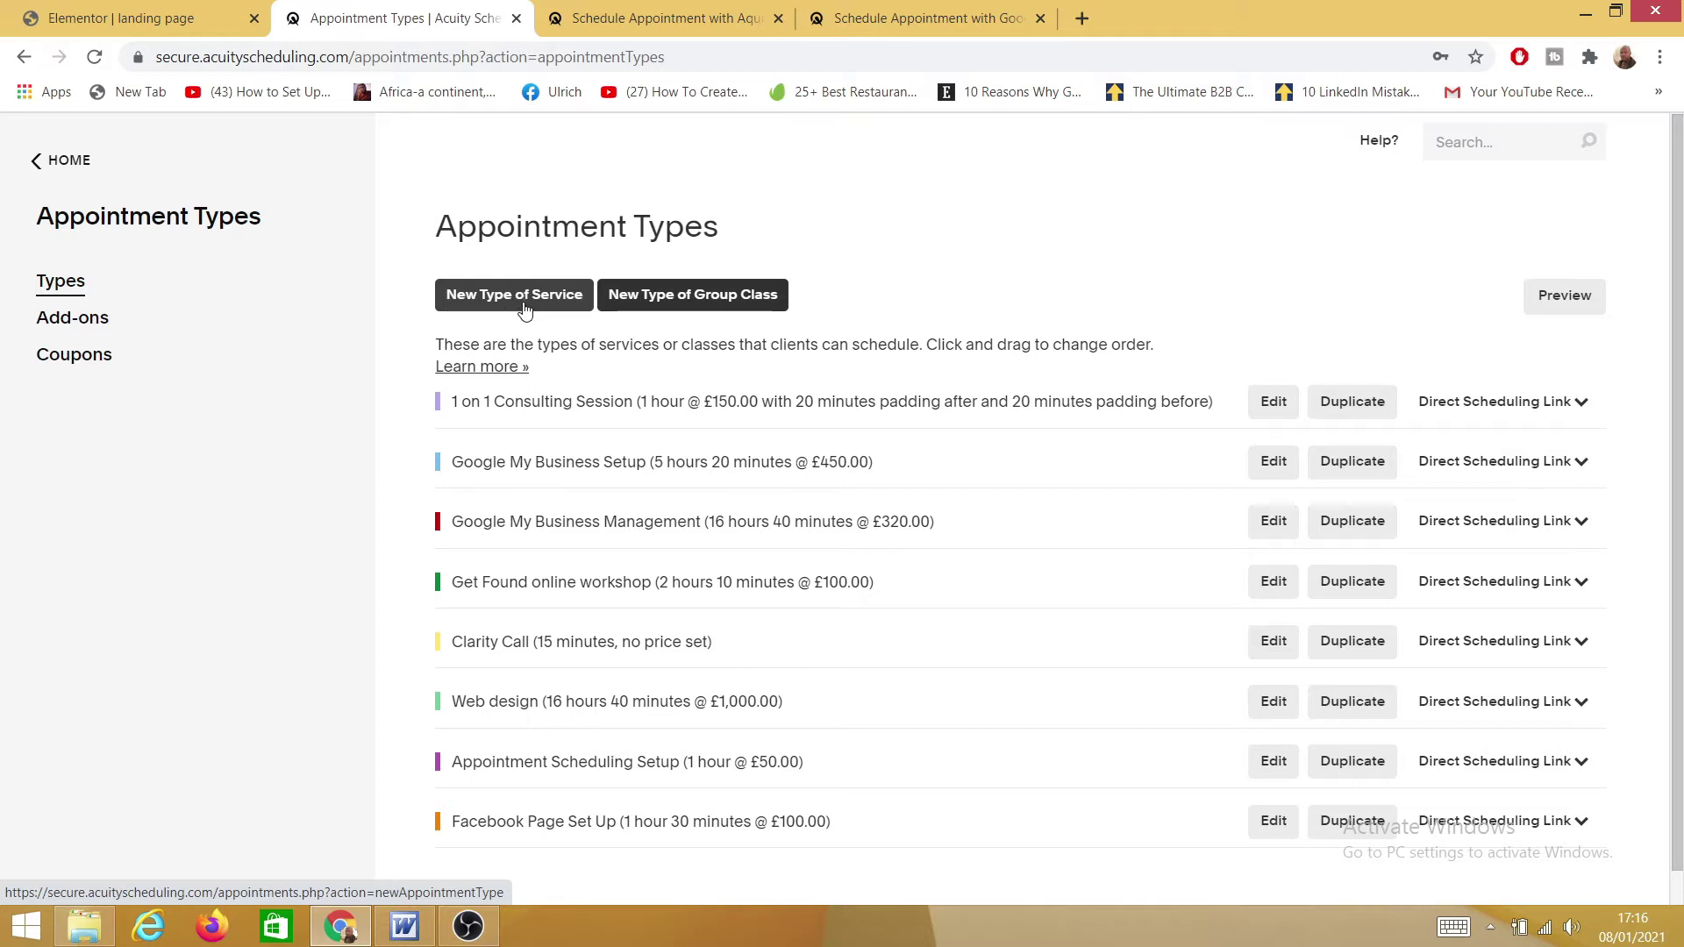
{"action": "left_click", "coordinate": [480, 299]}
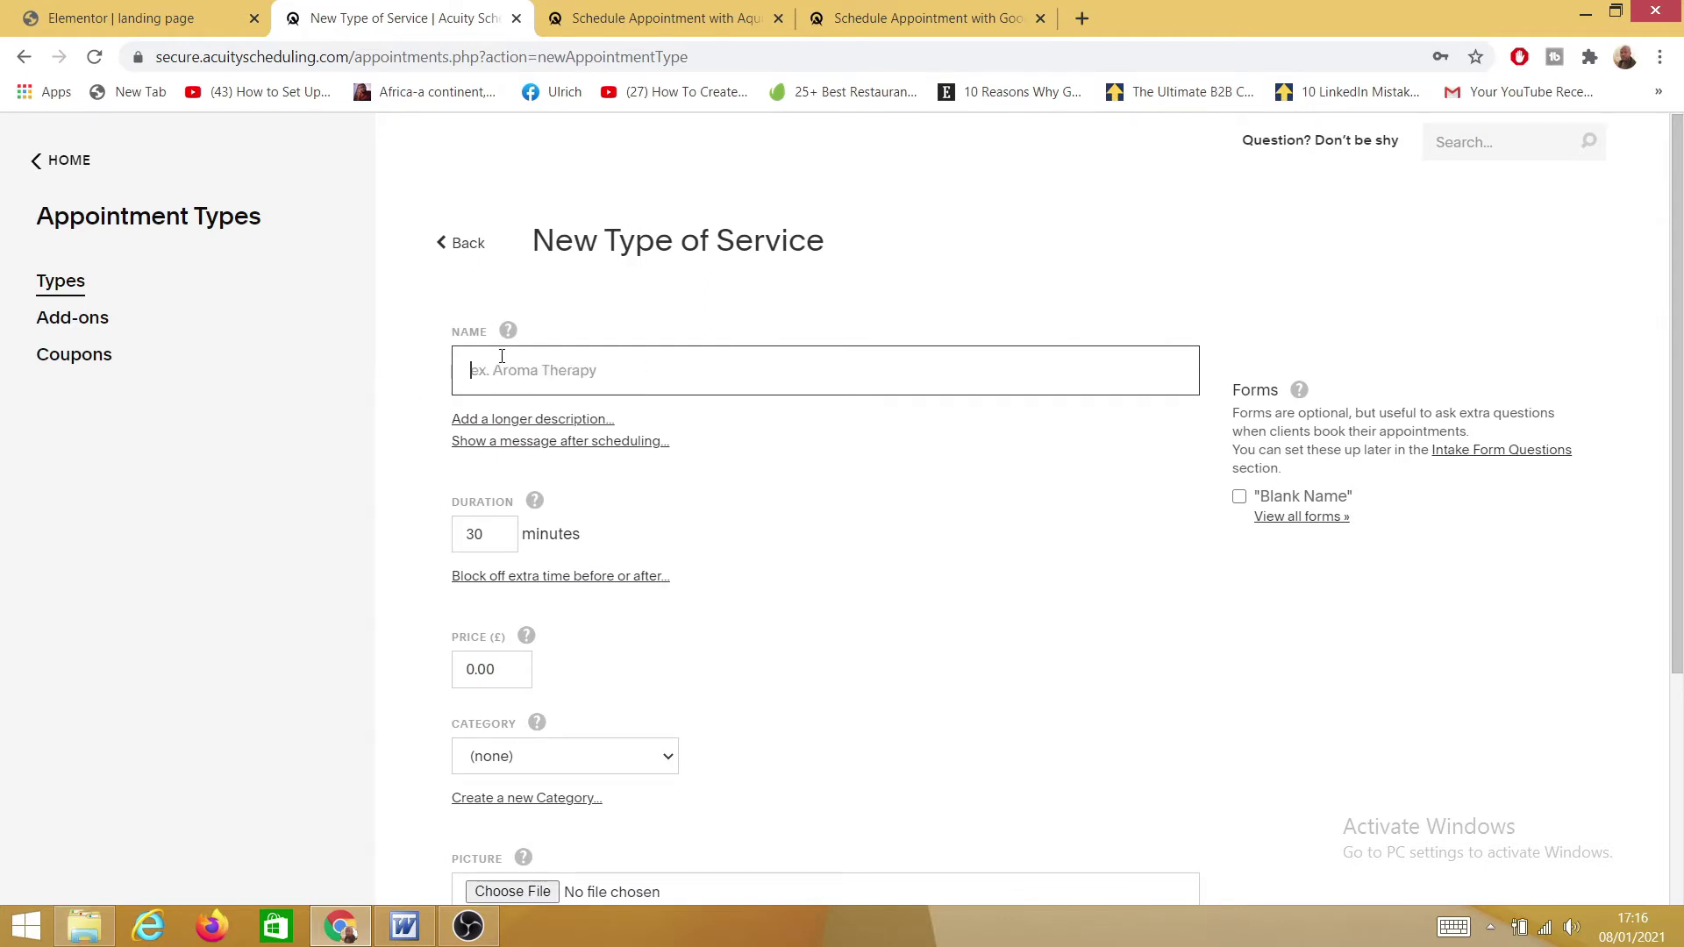
{"action": "type", "text": "Web"}
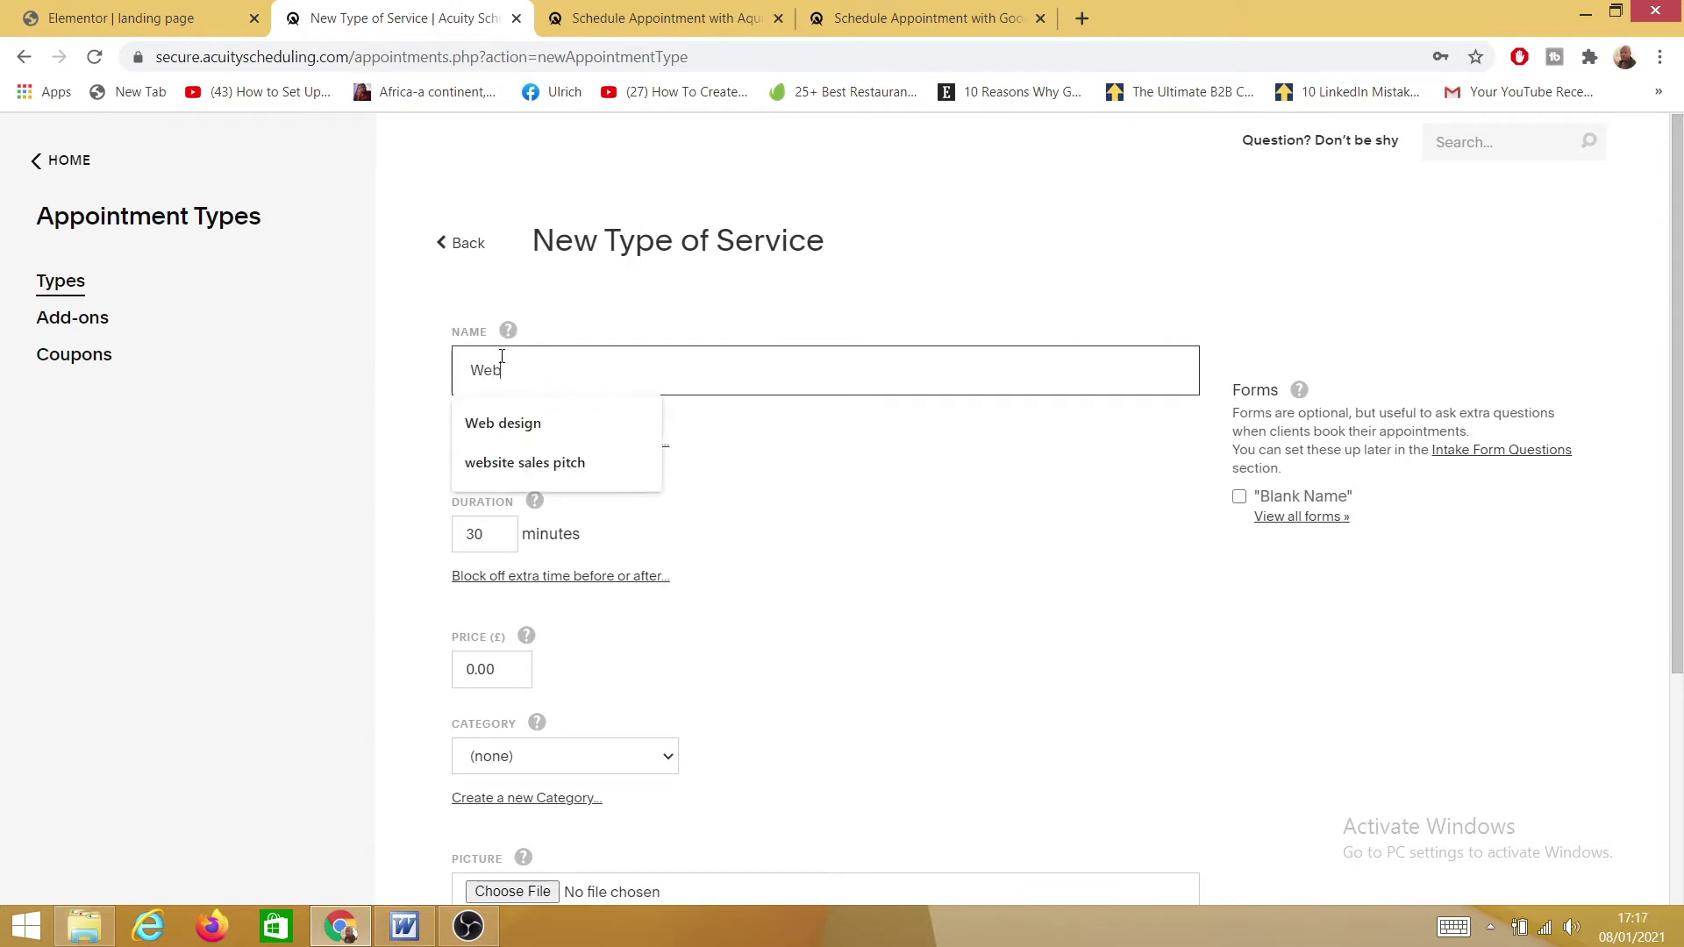
{"action": "type", "text": "ste Review"}
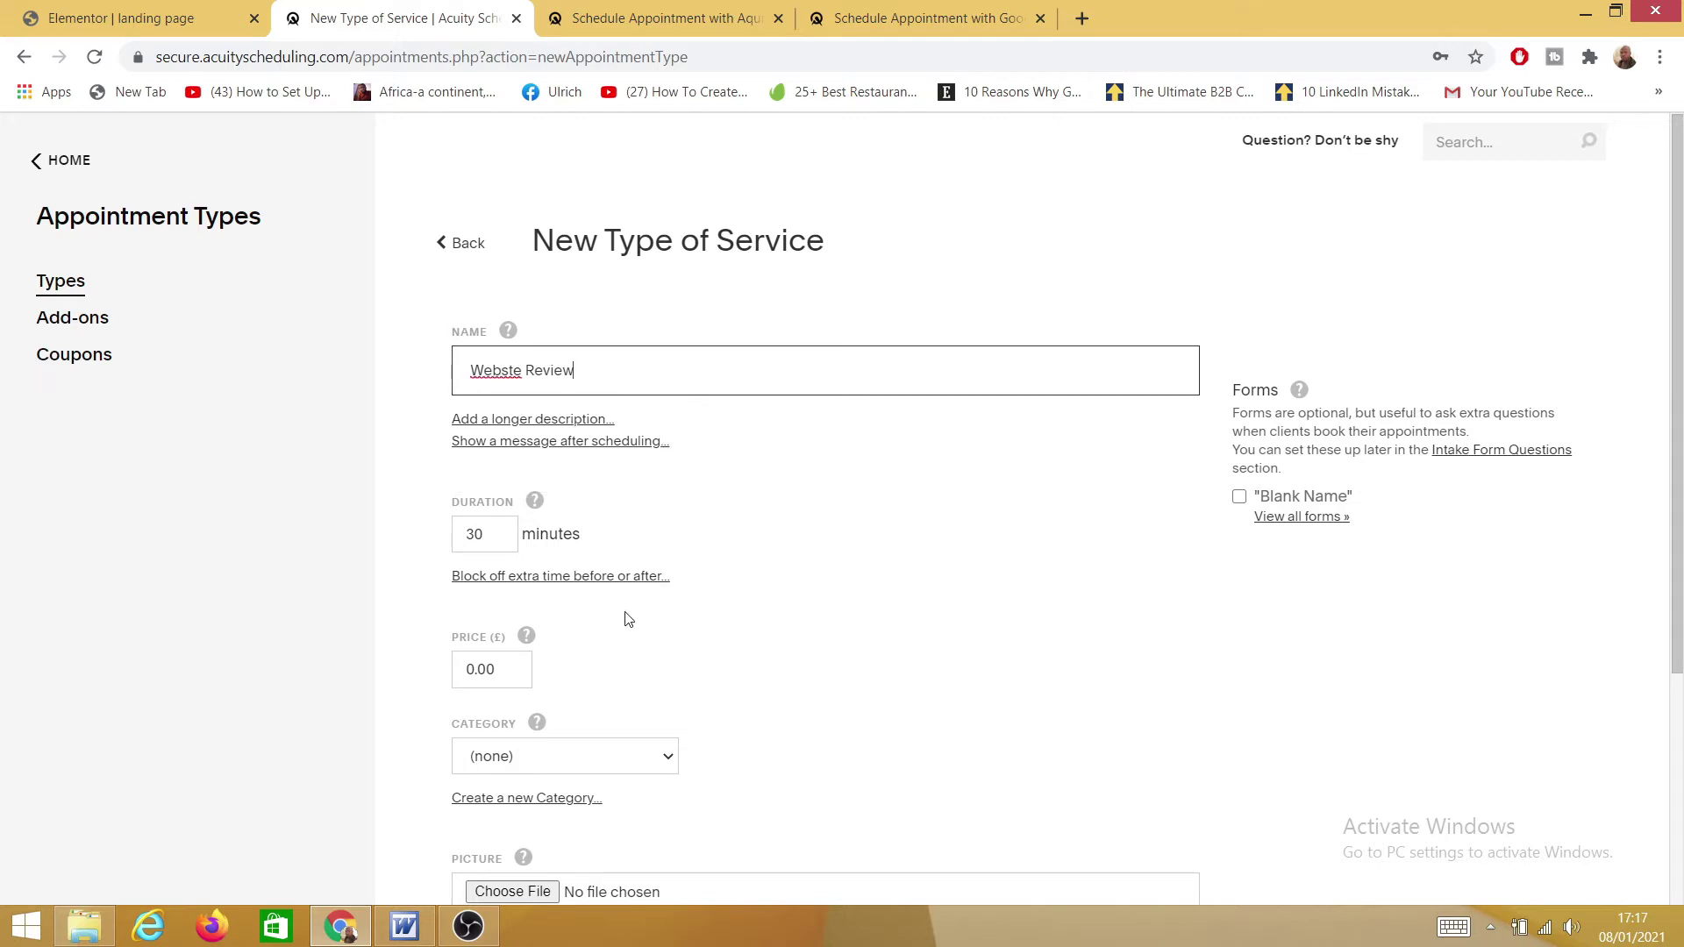
- Set the new service's price to £45.00
{"action": "left_click", "coordinate": [470, 669]}
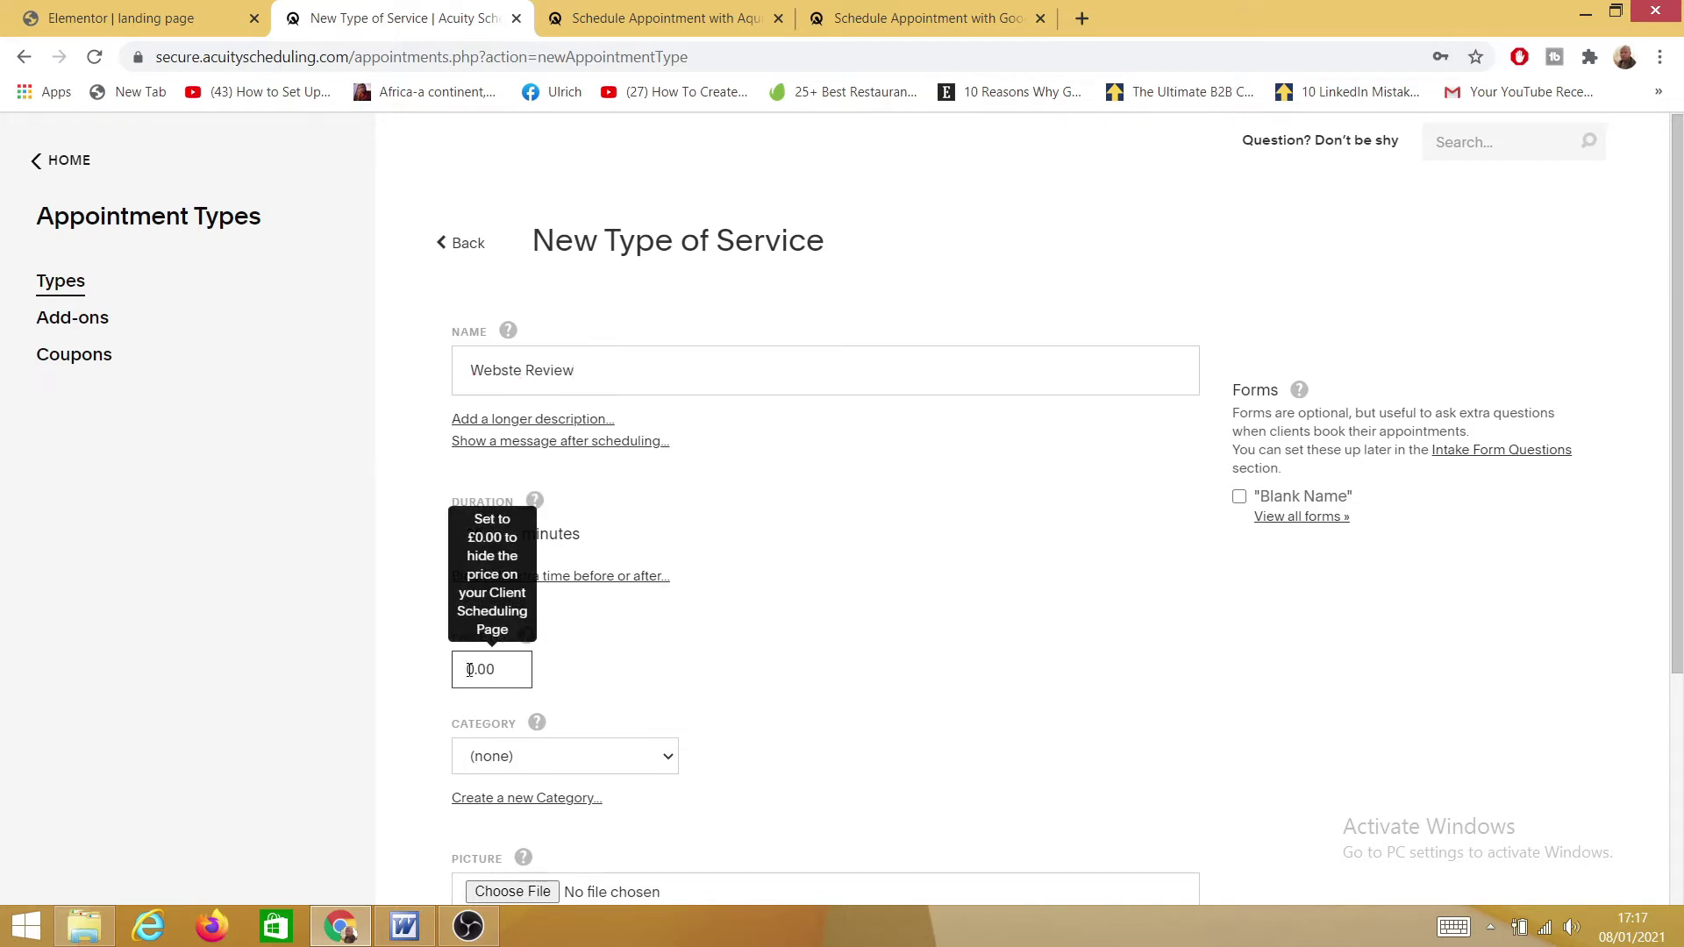
{"action": "key", "text": "Delete"}
{"action": "key", "text": "Delete"}
{"action": "mouse_move", "coordinate": [538, 723]}
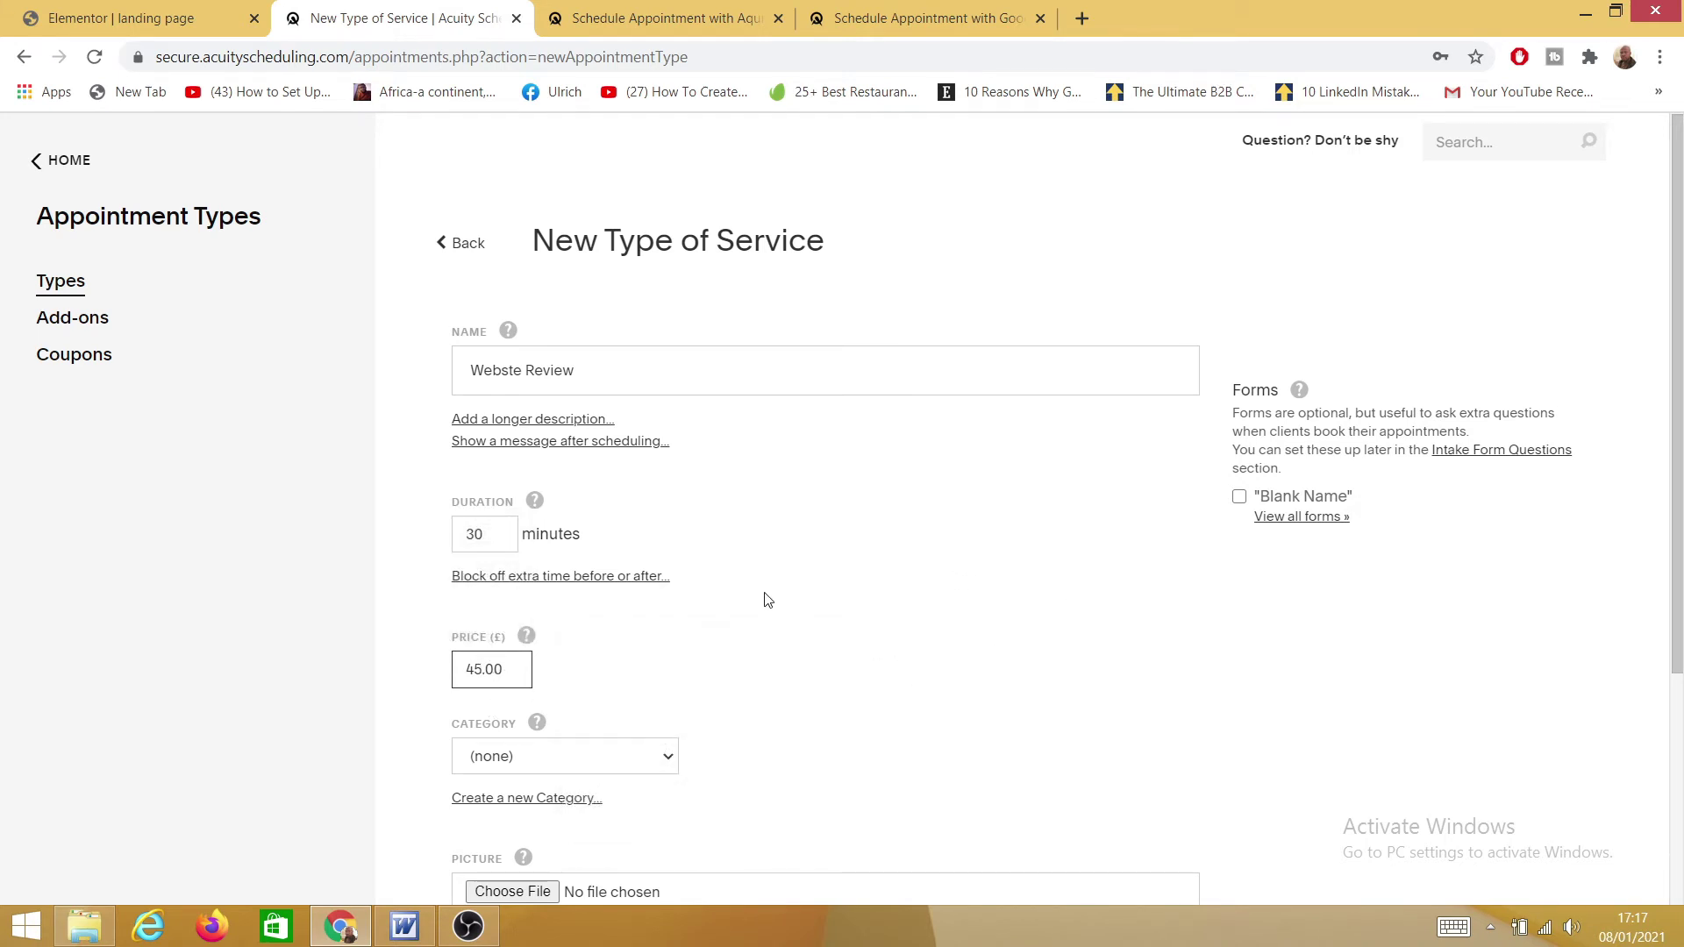
{"action": "left_click", "coordinate": [643, 773]}
{"action": "left_click", "coordinate": [745, 705]}
{"action": "left_click", "coordinate": [614, 757]}
{"action": "left_click", "coordinate": [727, 739]}
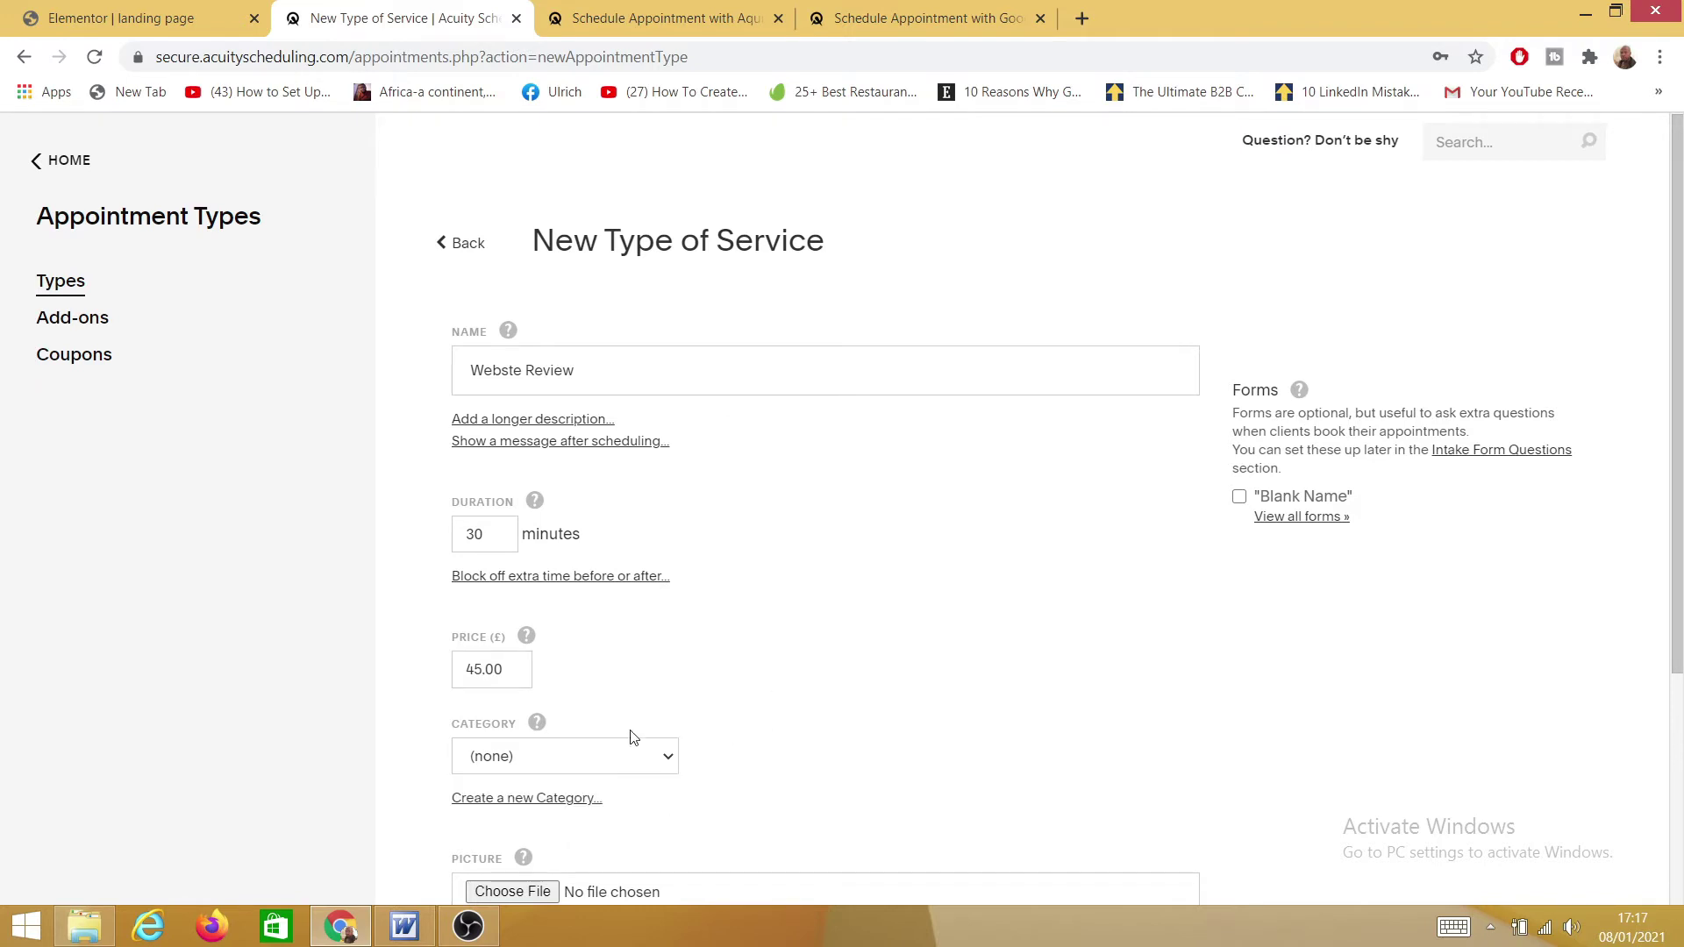
- Create a new category named "Website 2021" for the service
{"action": "left_click", "coordinate": [509, 798]}
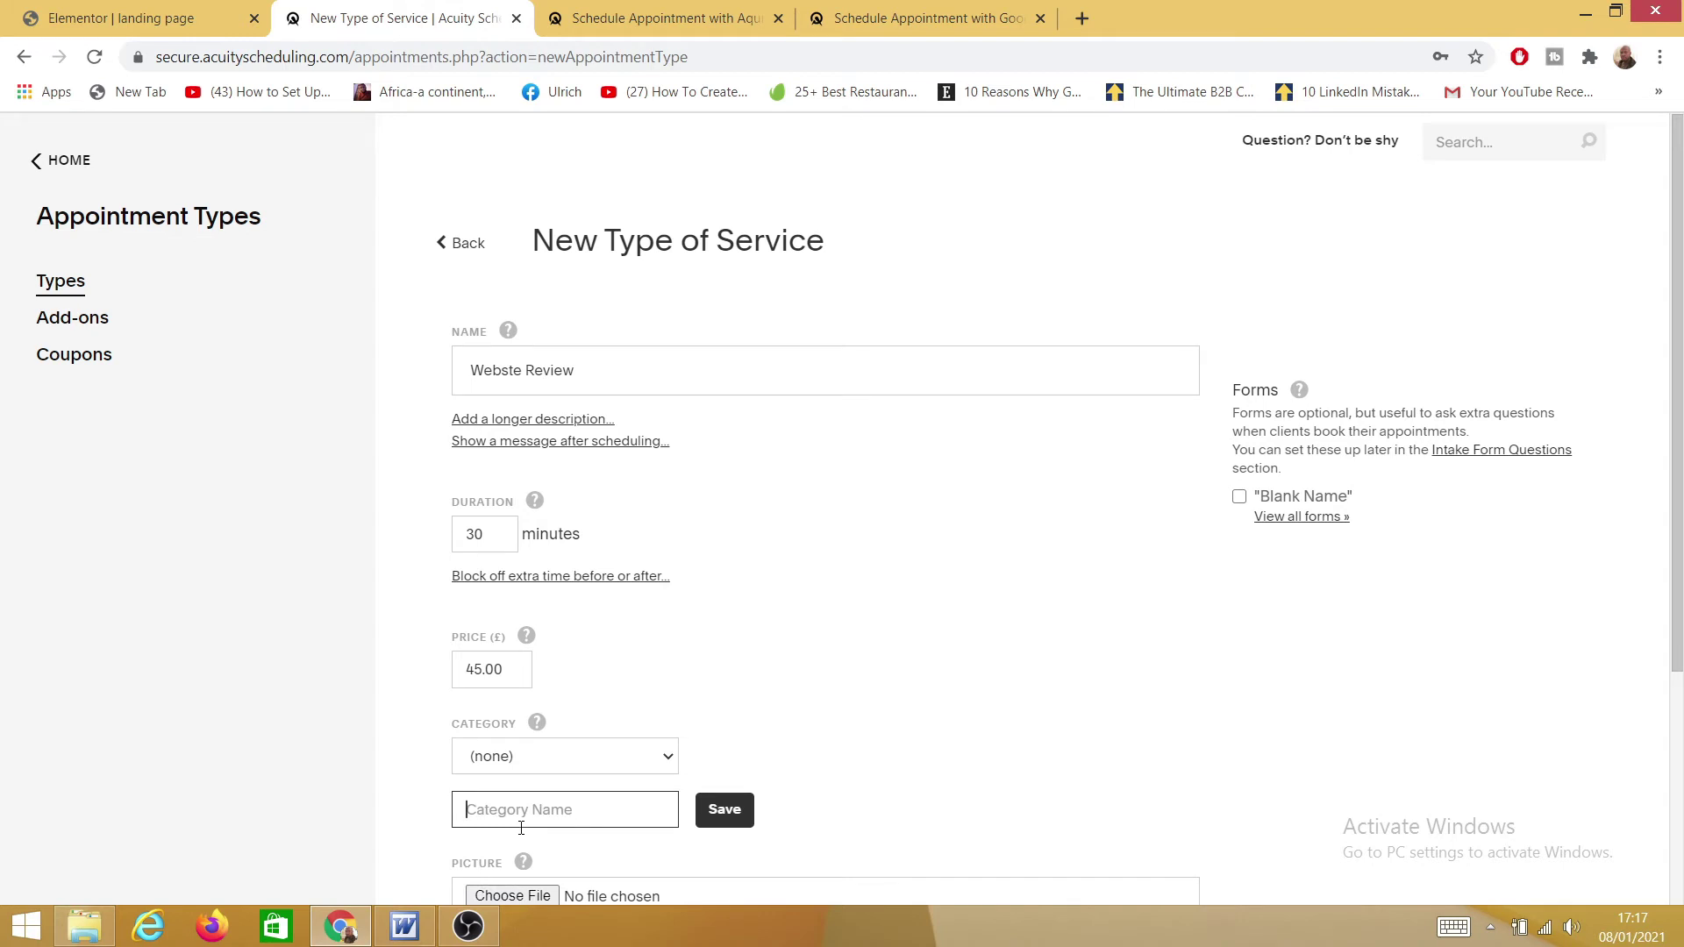
{"action": "type", "text": "Websi"}
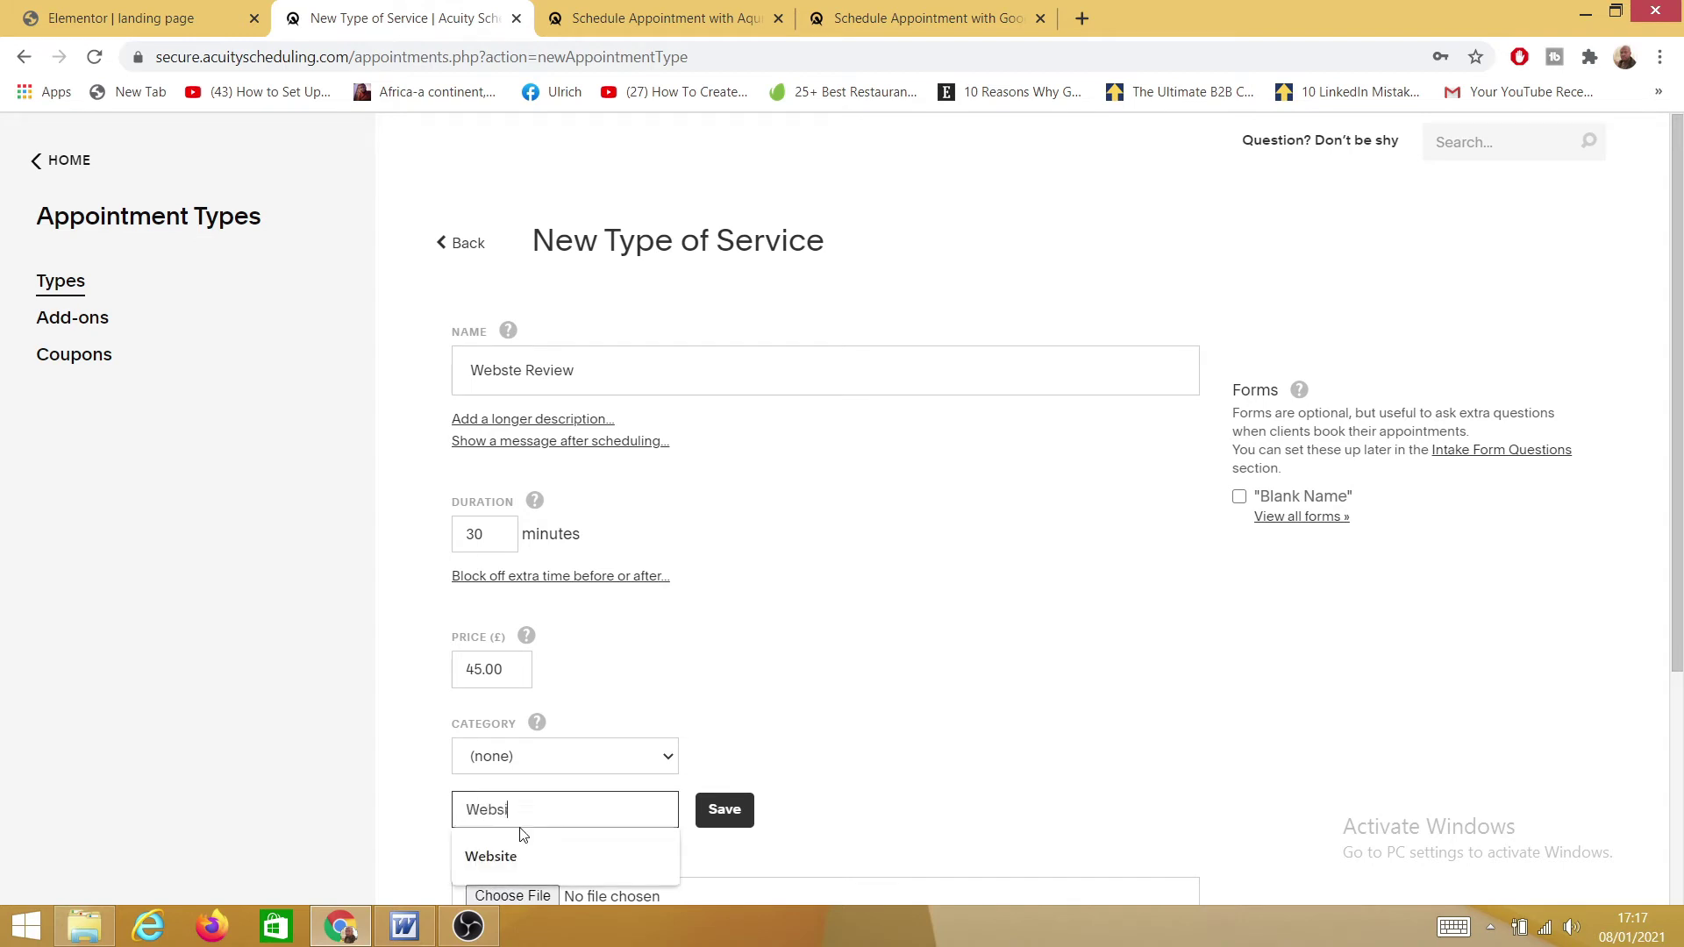
{"action": "type", "text": "te 2021"}
{"action": "left_click", "coordinate": [727, 812]}
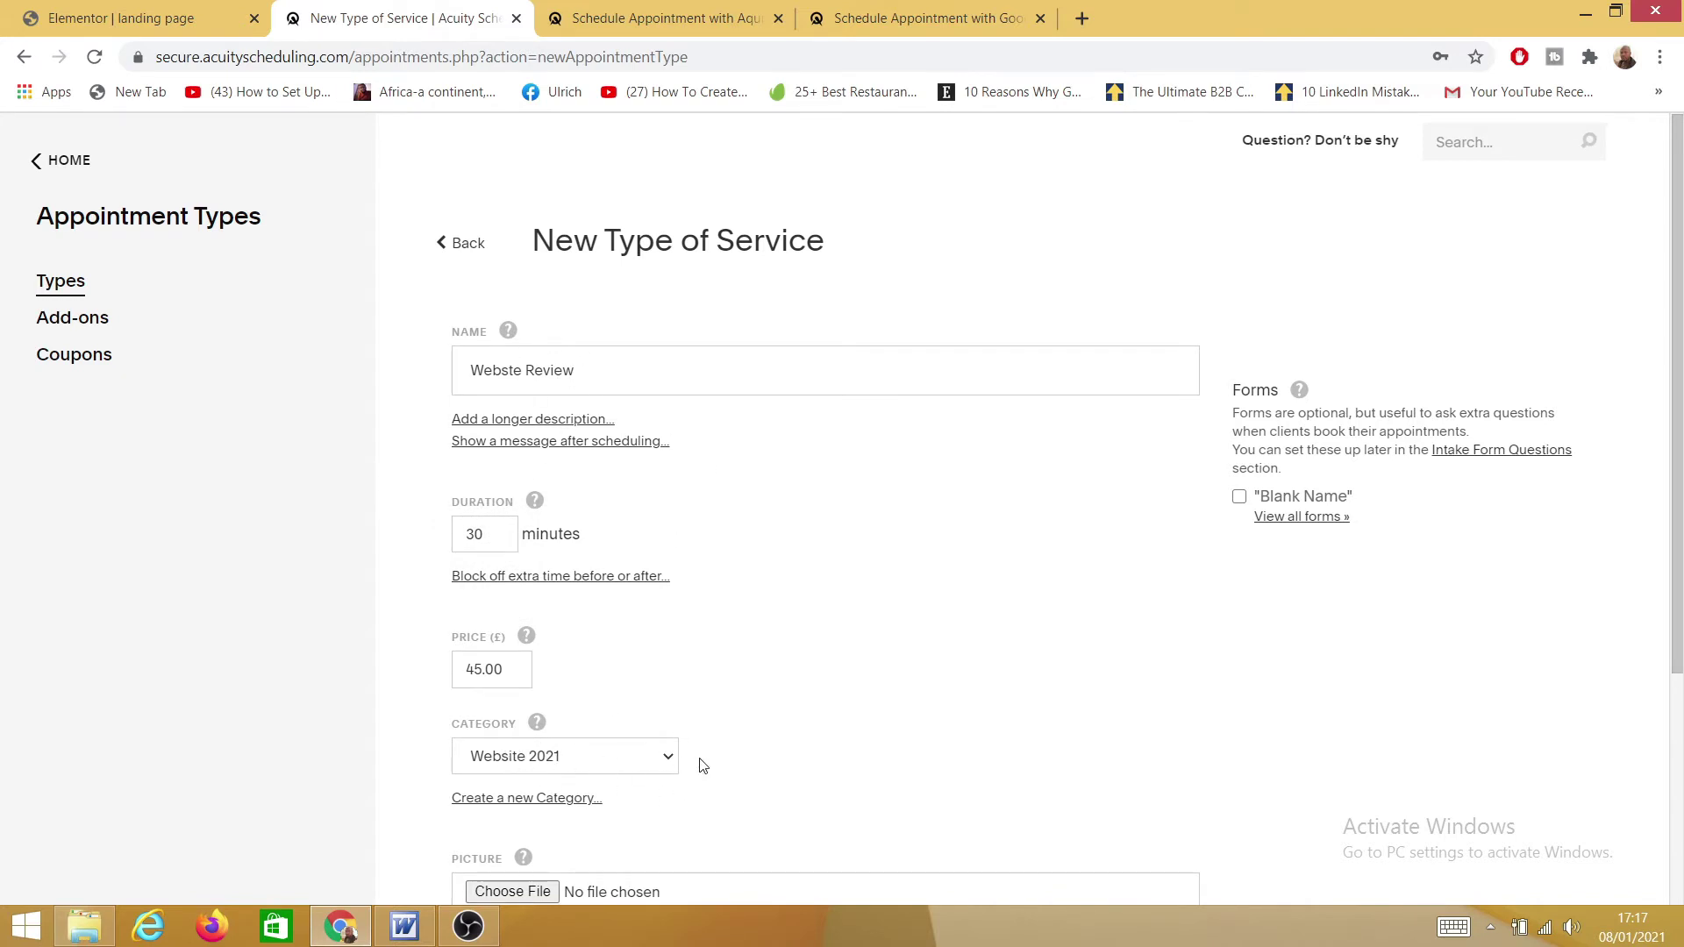
- Attach the JPEG image PC.jpg as the service's picture
{"action": "scroll", "coordinate": [703, 765], "scroll_direction": "down", "scroll_amount": 2}
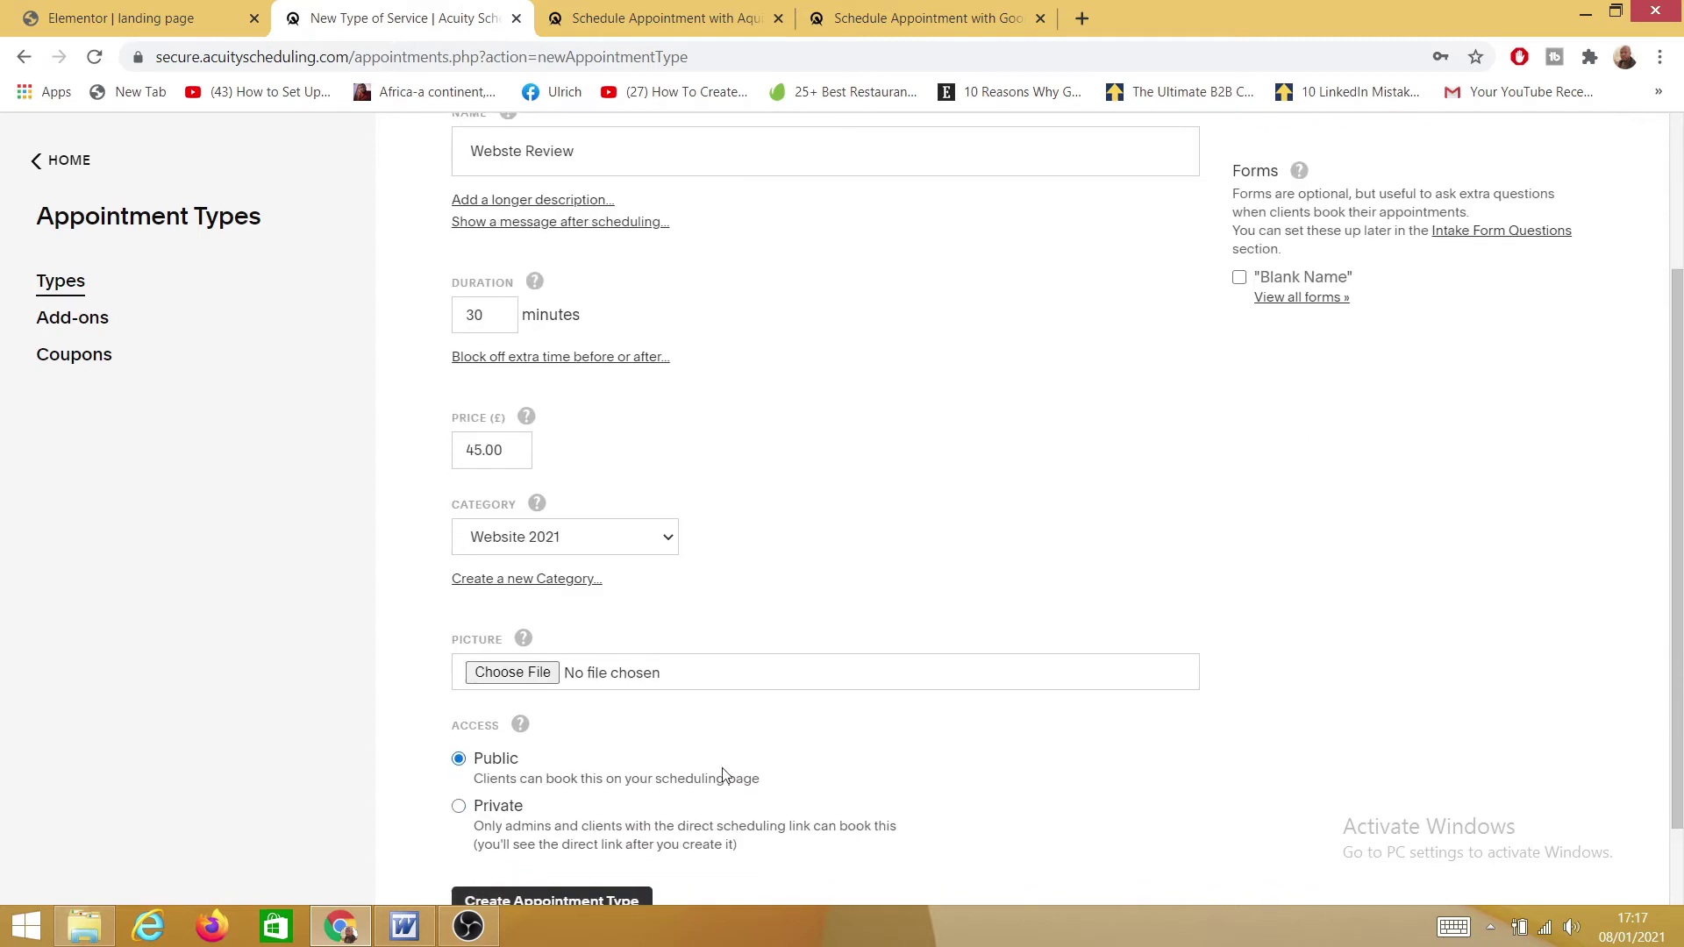
{"action": "left_click", "coordinate": [517, 683]}
{"action": "left_click_drag", "start_coordinate": [419, 152], "coordinate": [409, 277]}
{"action": "left_click", "coordinate": [352, 227]}
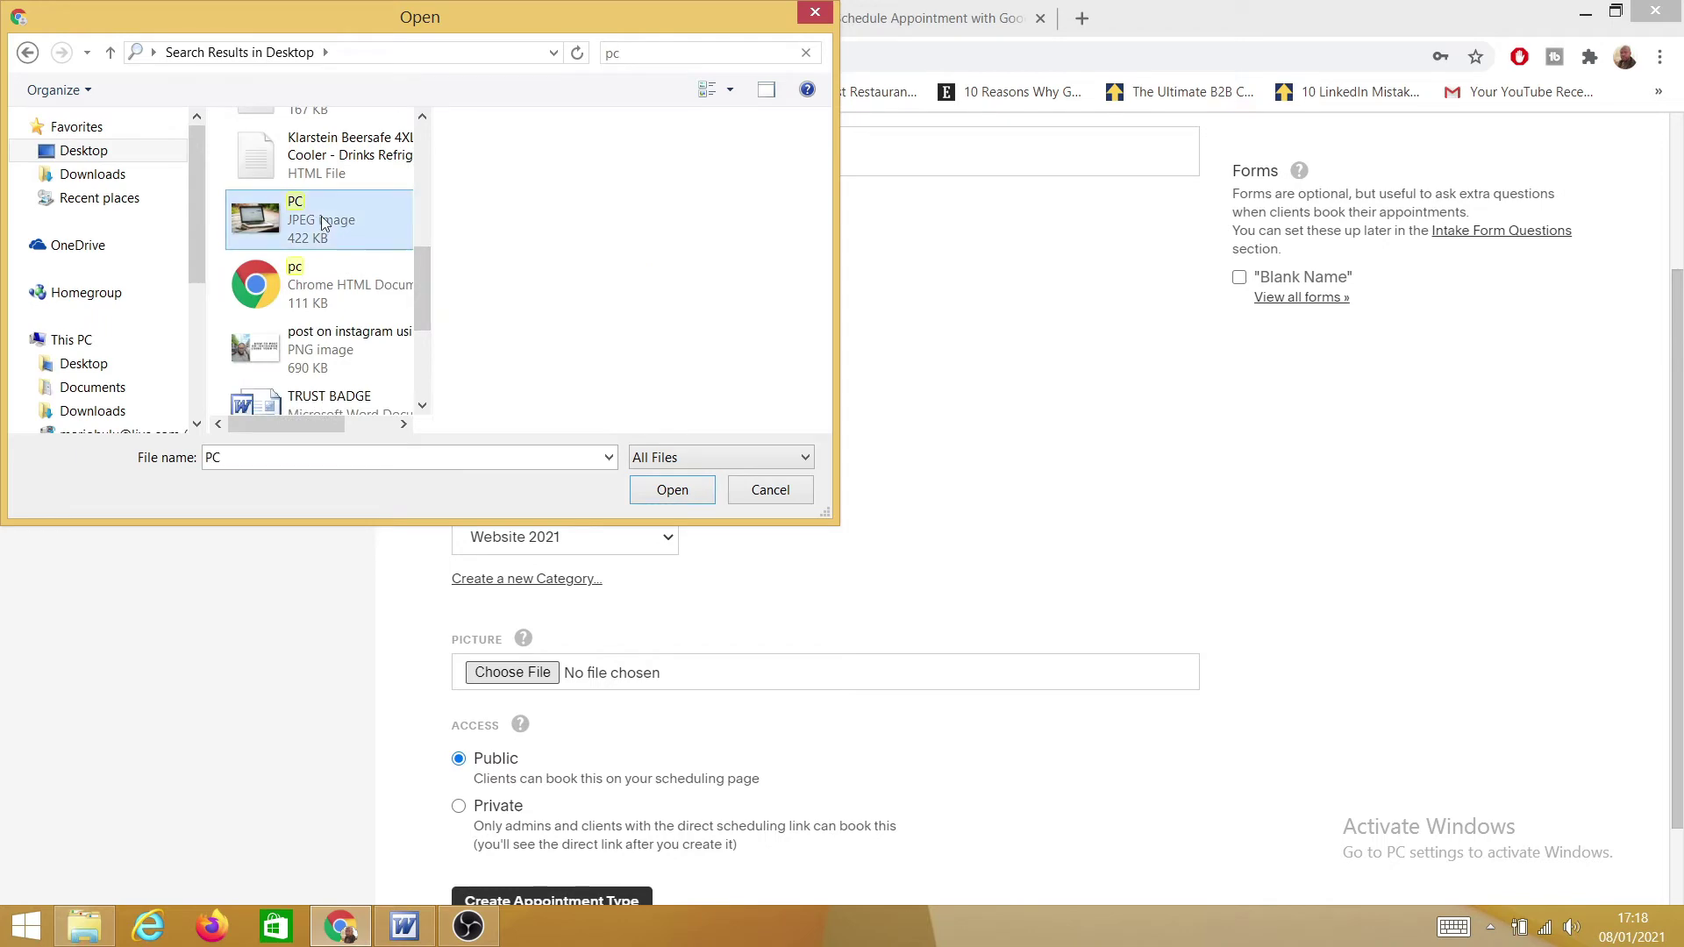
{"action": "left_click", "coordinate": [669, 491]}
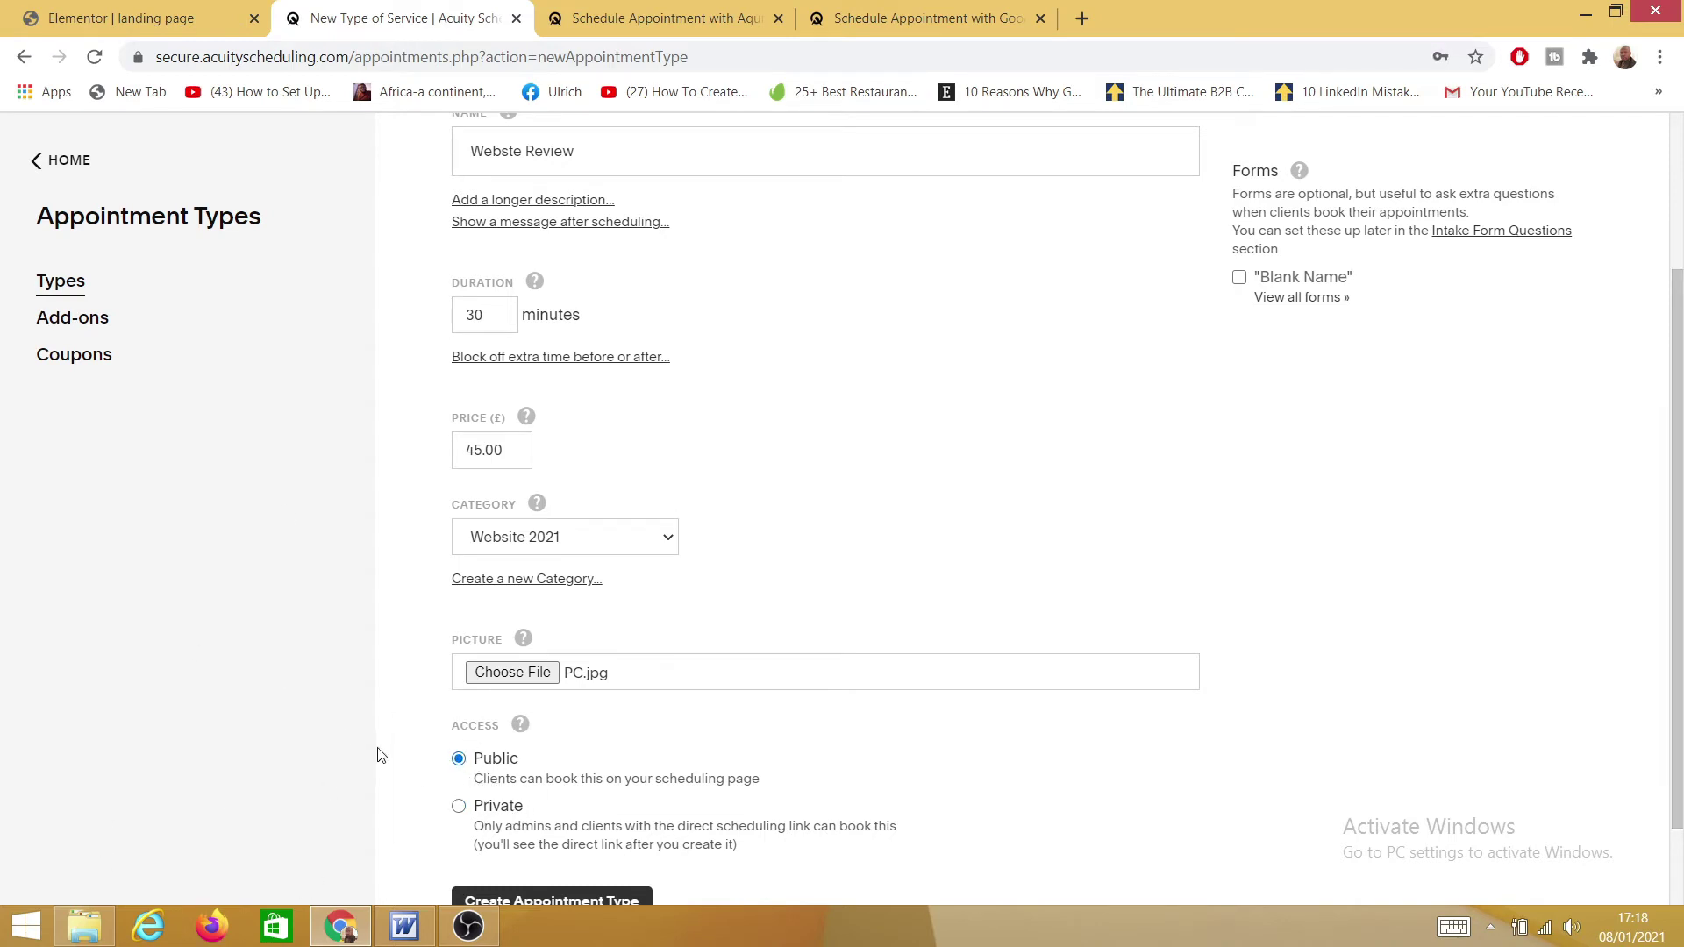
- Create the Webste Review appointment type and check its entry in the list of appointment types
{"action": "scroll", "coordinate": [478, 811], "scroll_direction": "down", "scroll_amount": 2}
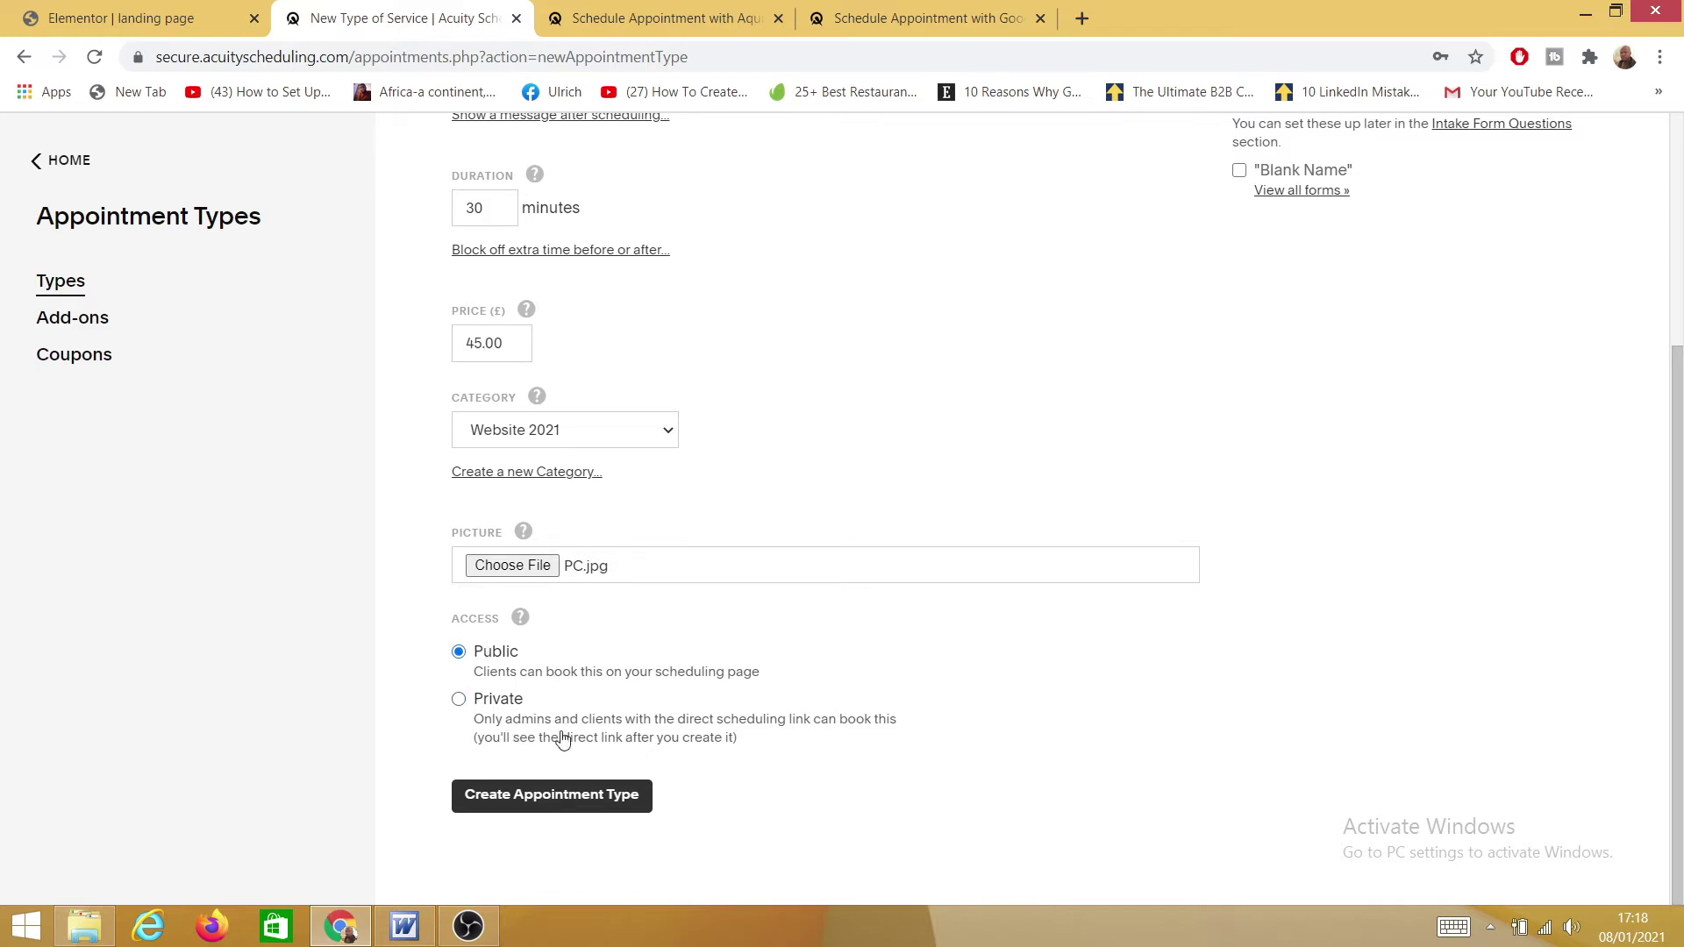
{"action": "left_click", "coordinate": [544, 803]}
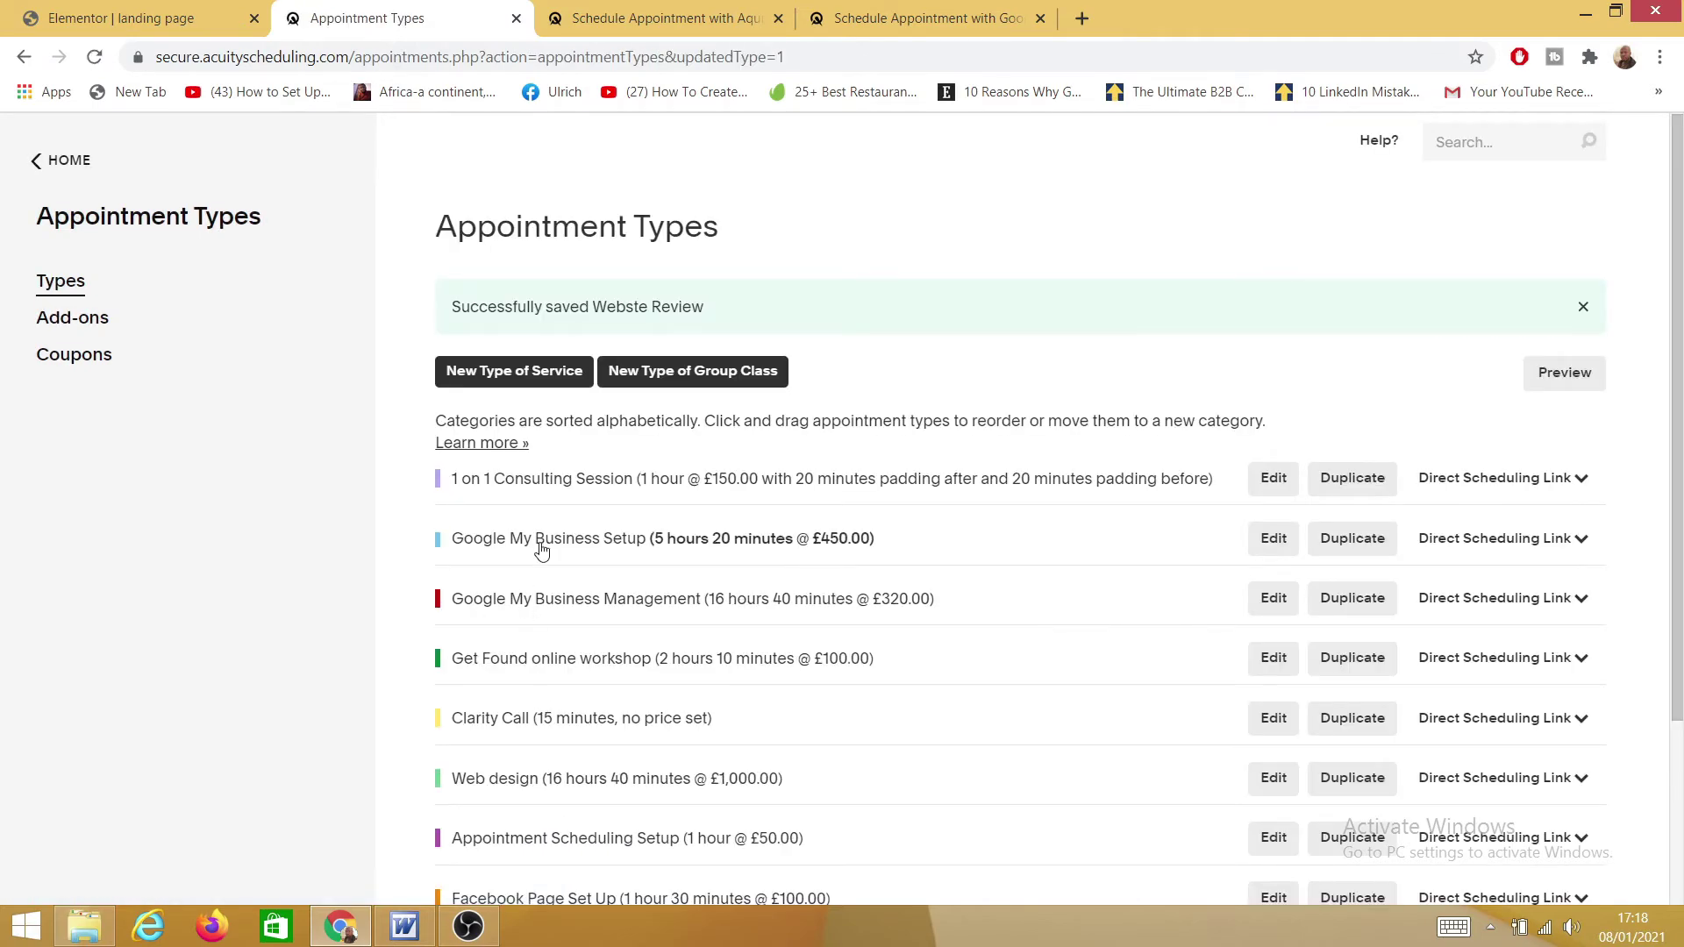
{"action": "scroll", "coordinate": [540, 553], "scroll_direction": "down", "scroll_amount": 2}
{"action": "scroll", "coordinate": [541, 553], "scroll_direction": "down", "scroll_amount": 1}
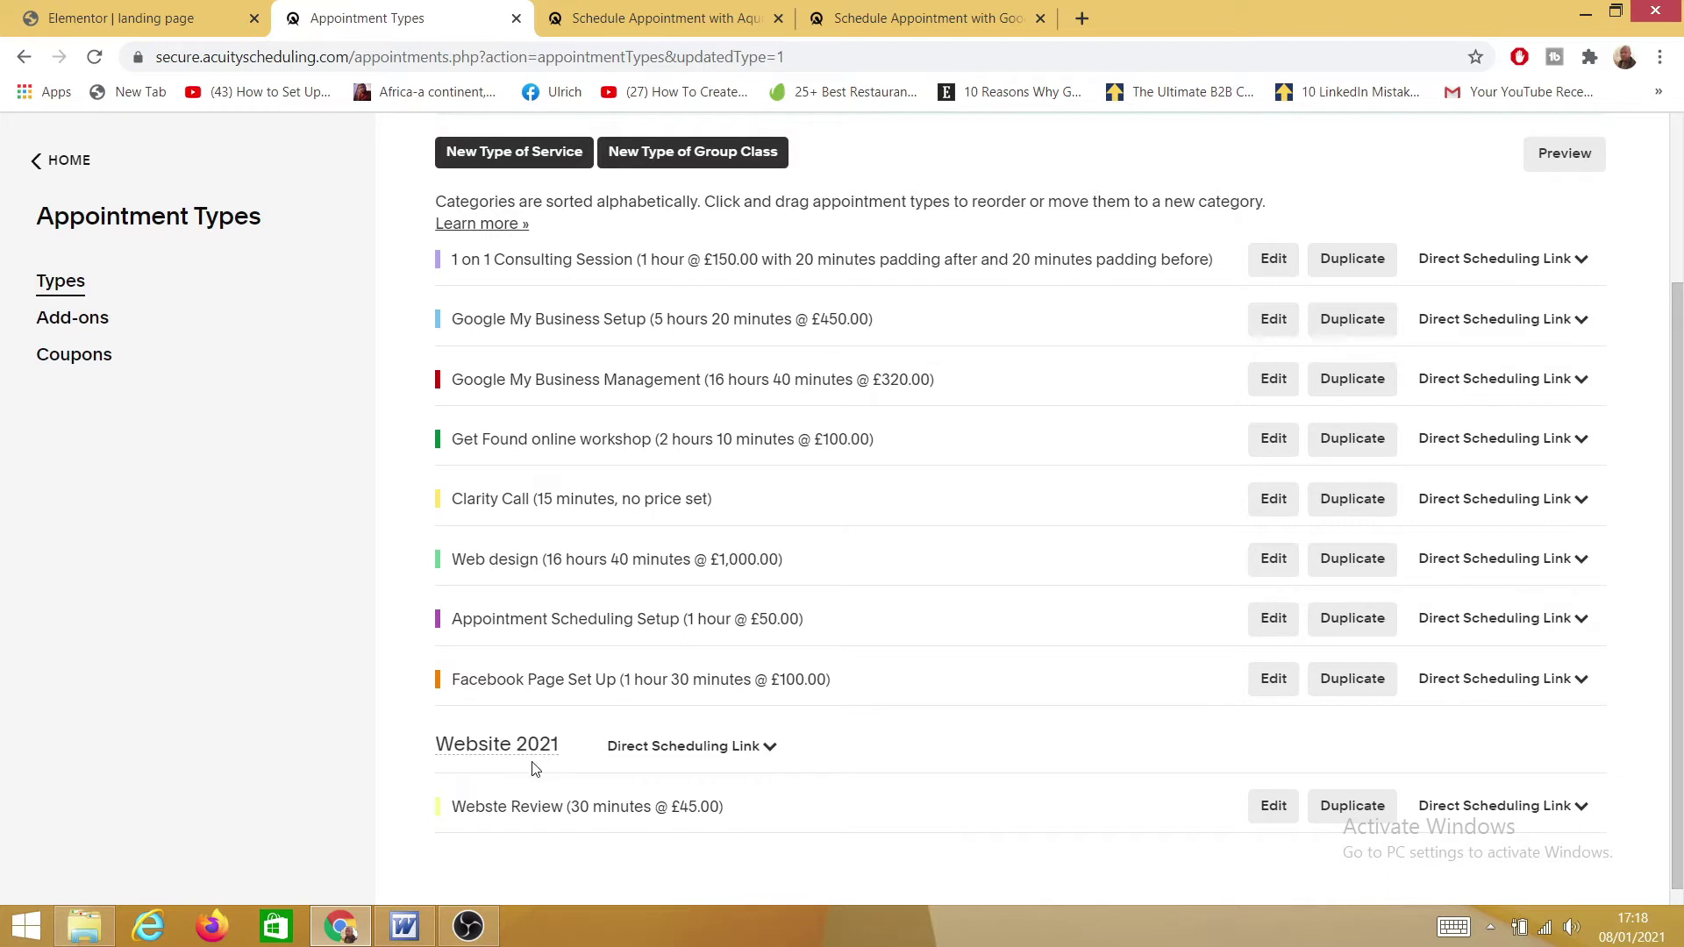
- Start a new add-on in the Add-ons settings and name it "Payment integration"
{"action": "left_click", "coordinate": [63, 329]}
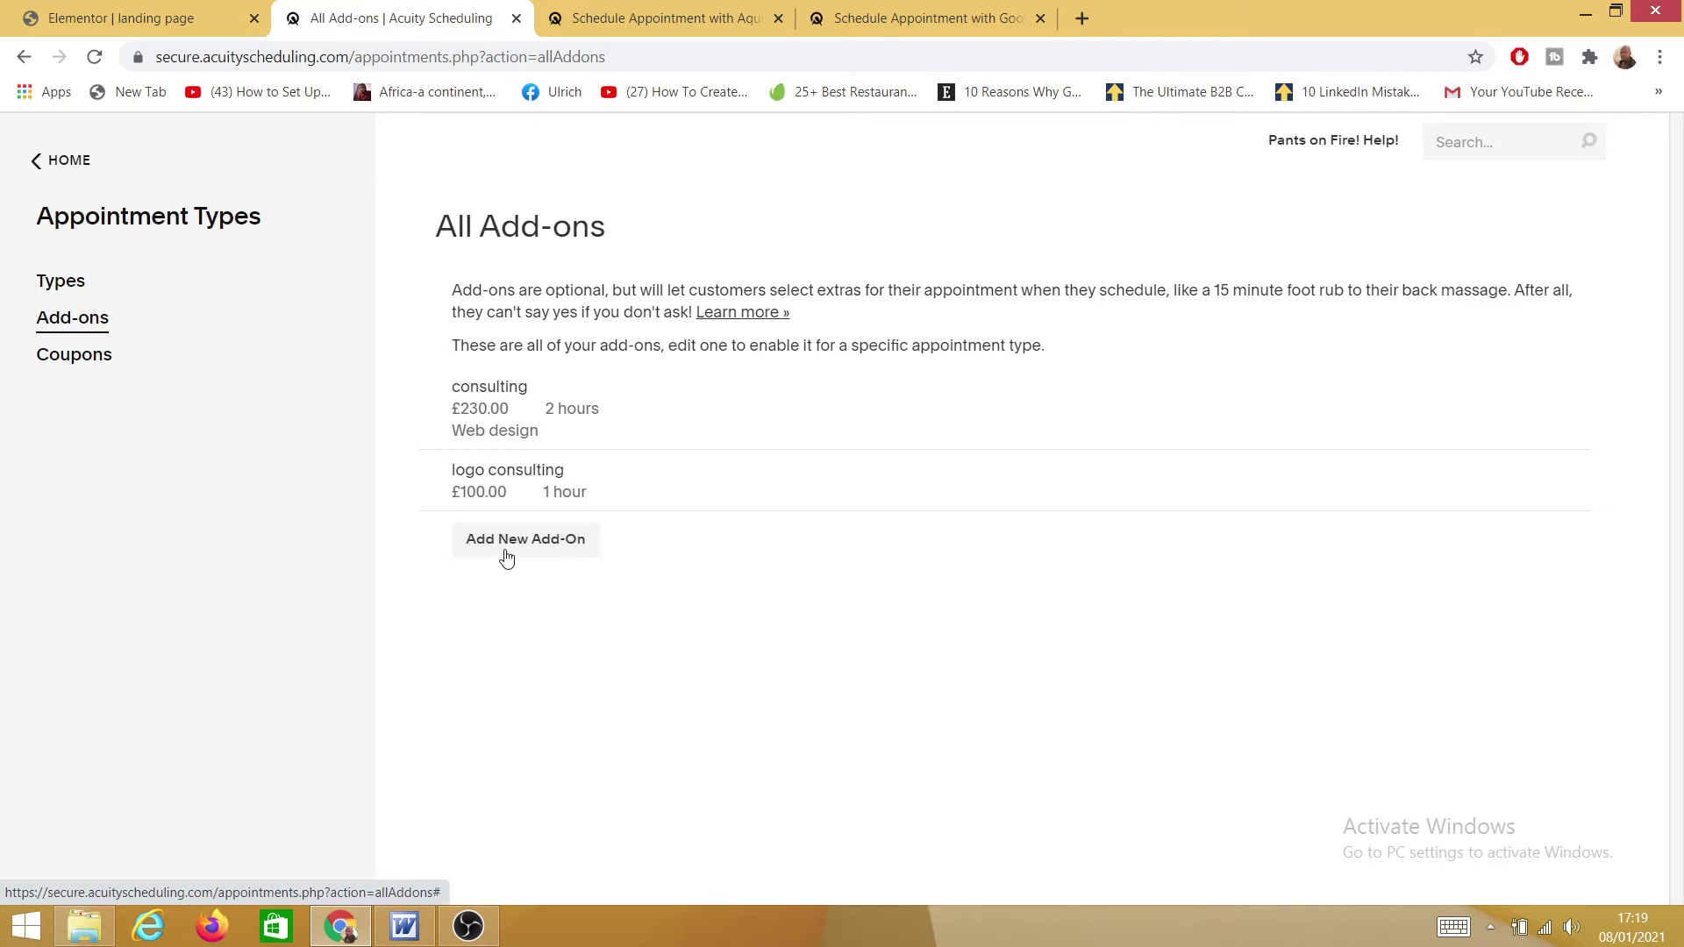
{"action": "left_click", "coordinate": [497, 546]}
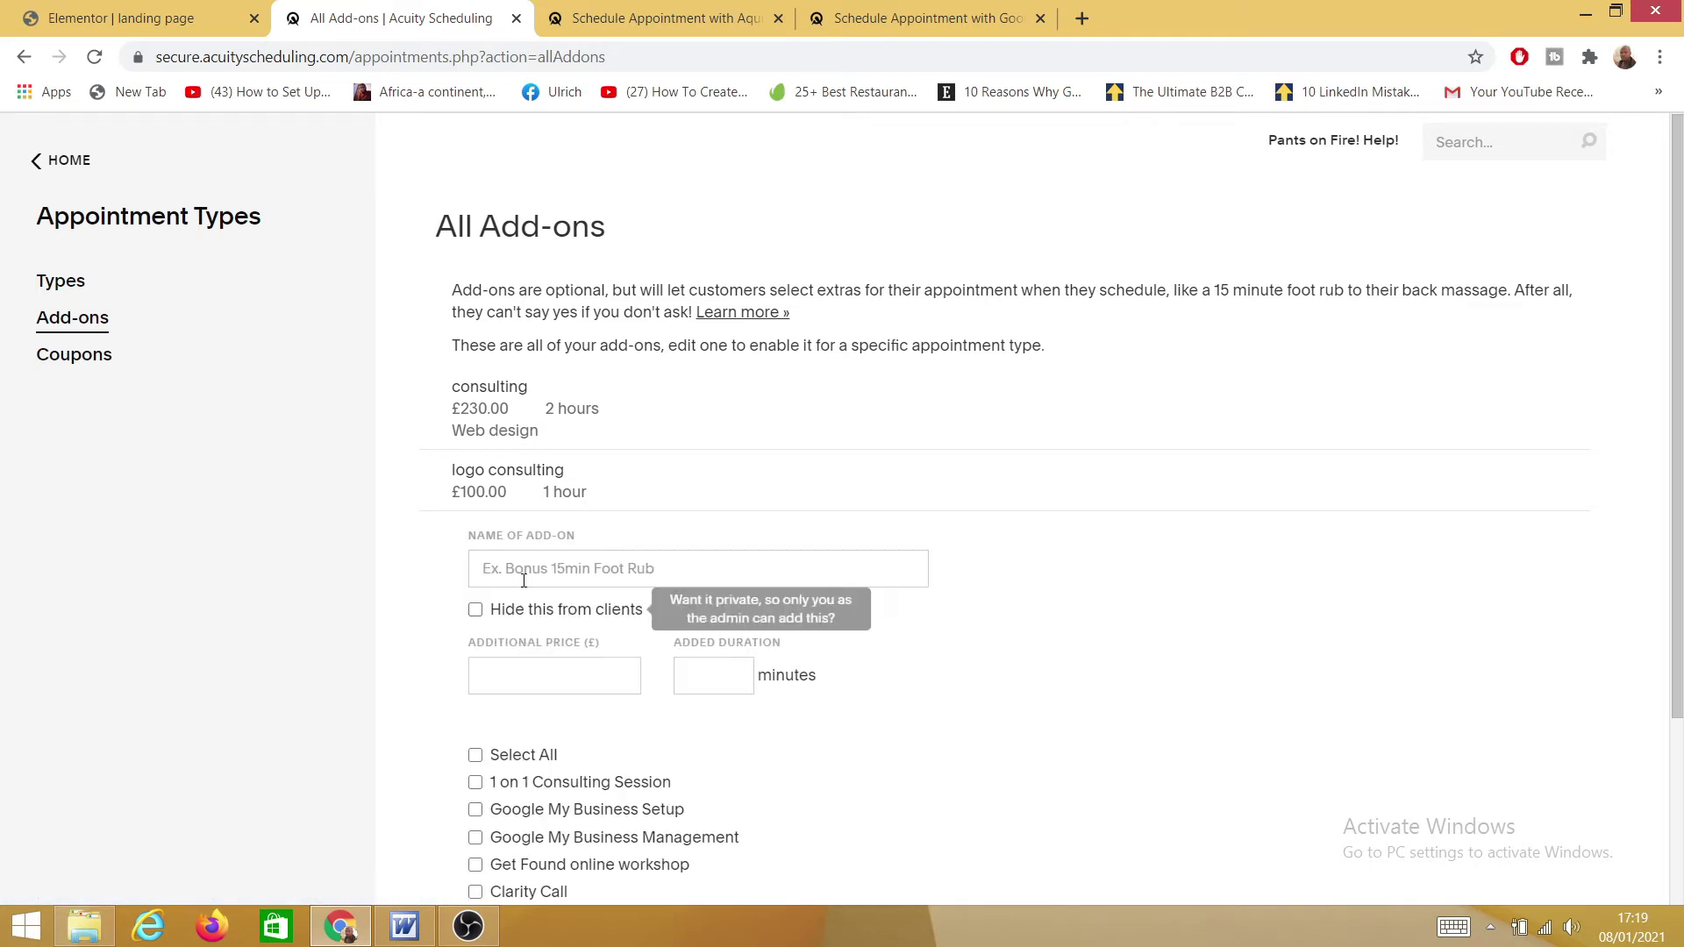
{"action": "left_click", "coordinate": [528, 572]}
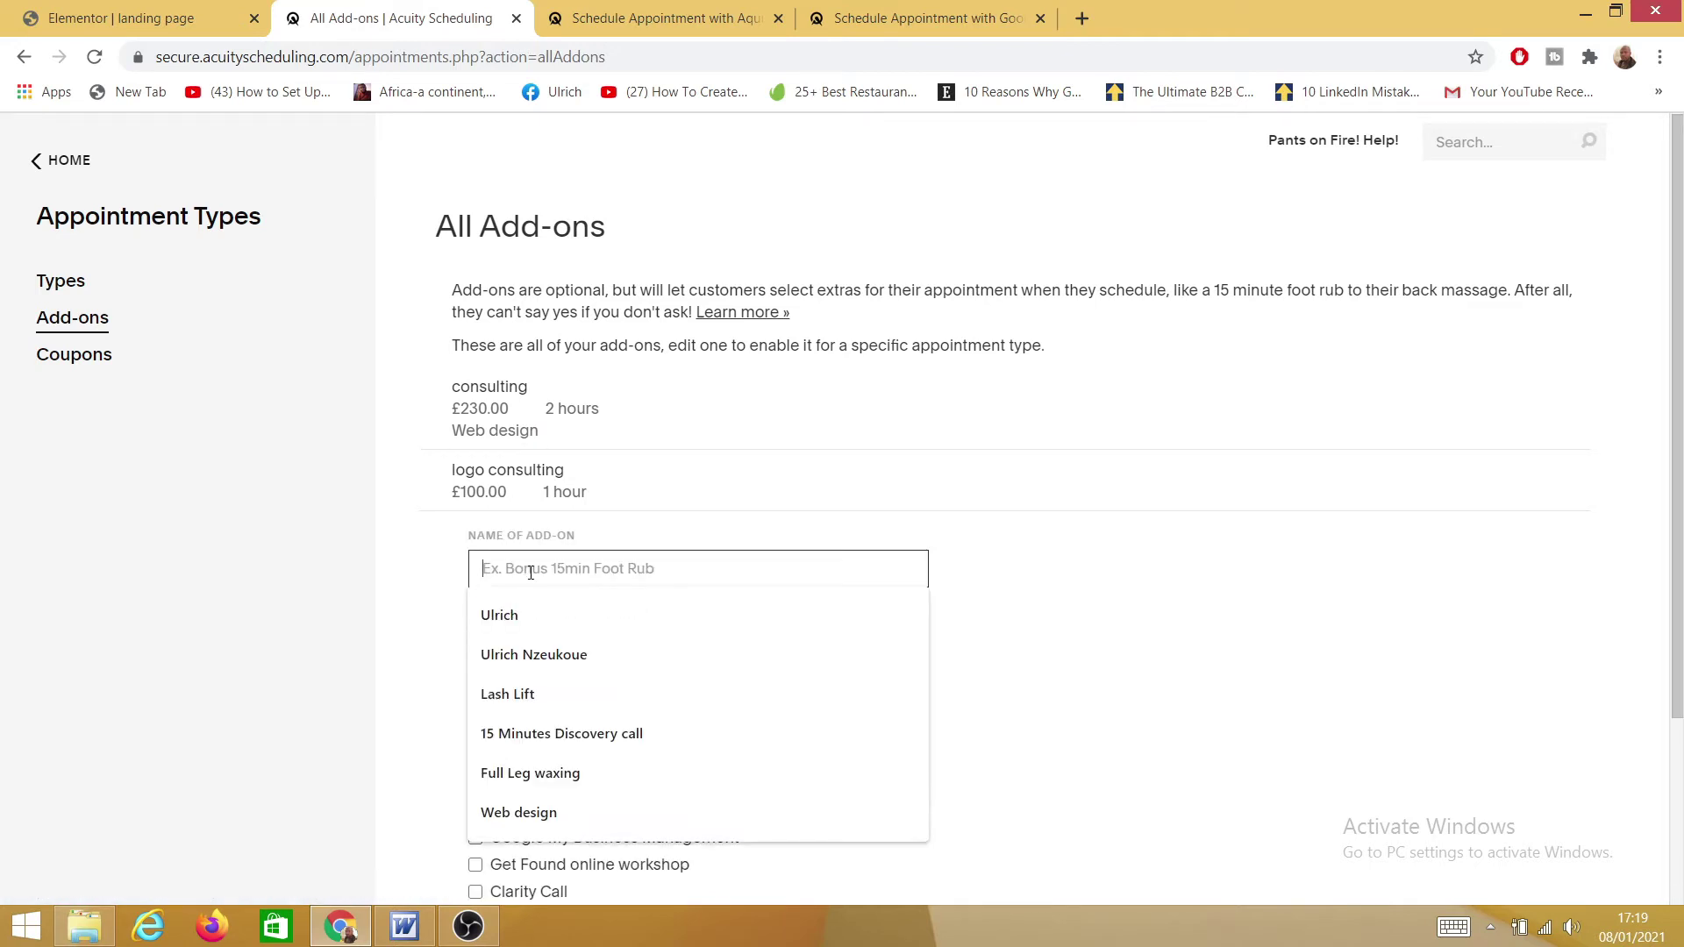
{"action": "type", "text": "Payment integration"}
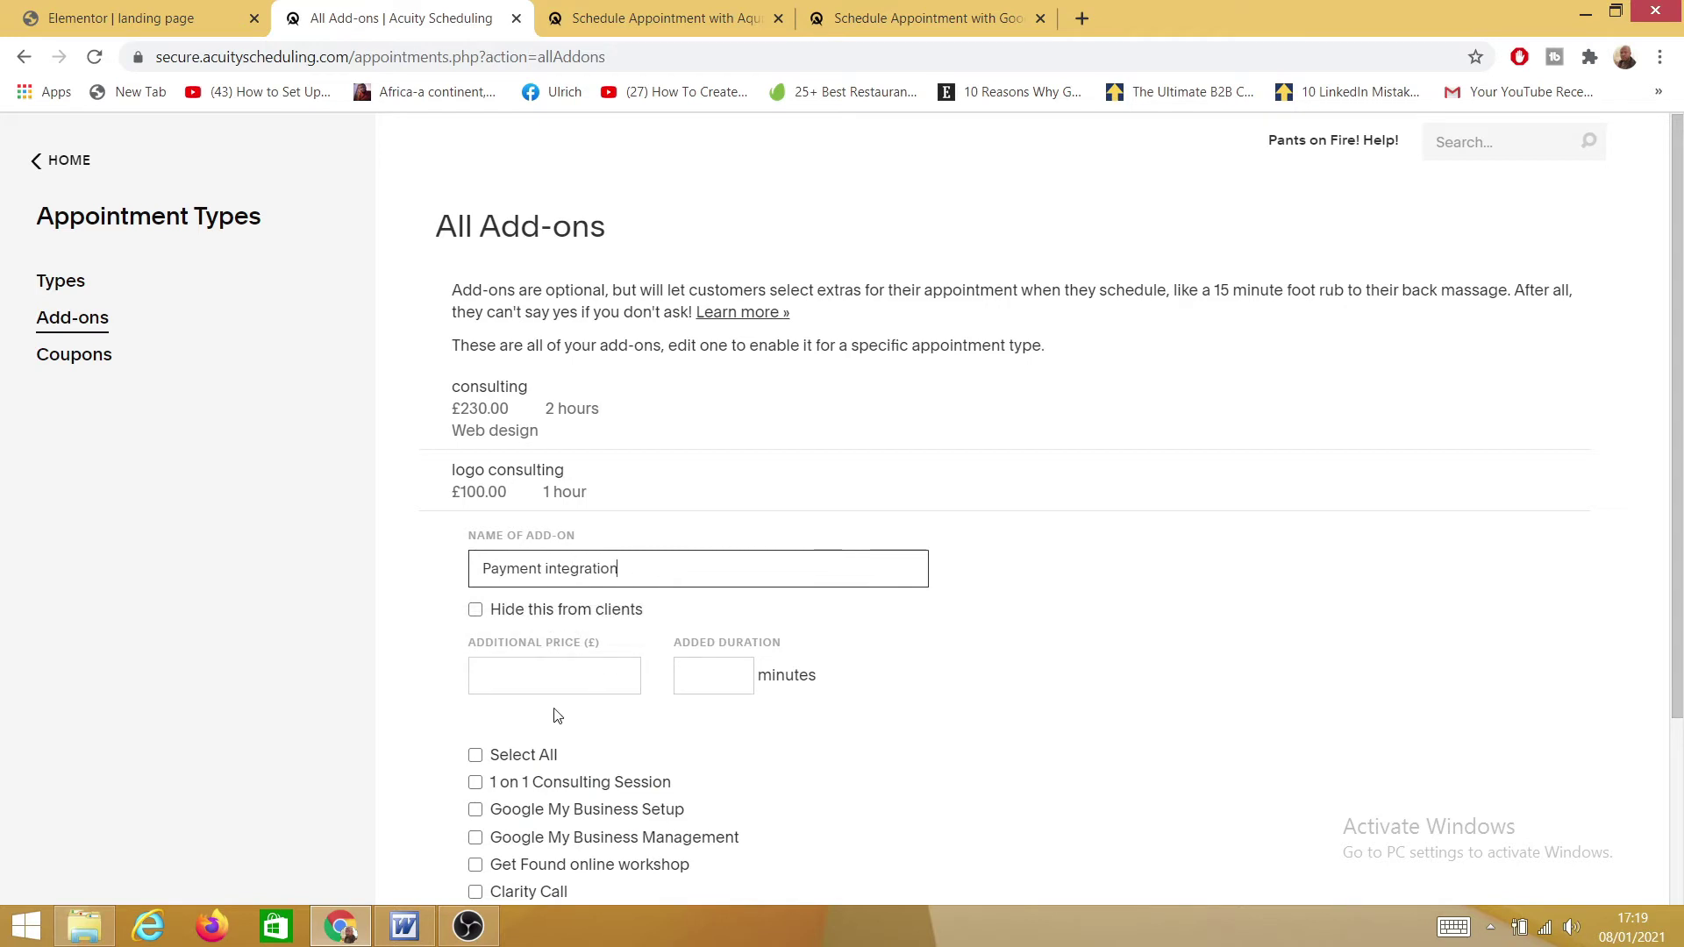
- Set the add-on's additional price to £41 and its added duration to 25 minutes
{"action": "left_click", "coordinate": [518, 693]}
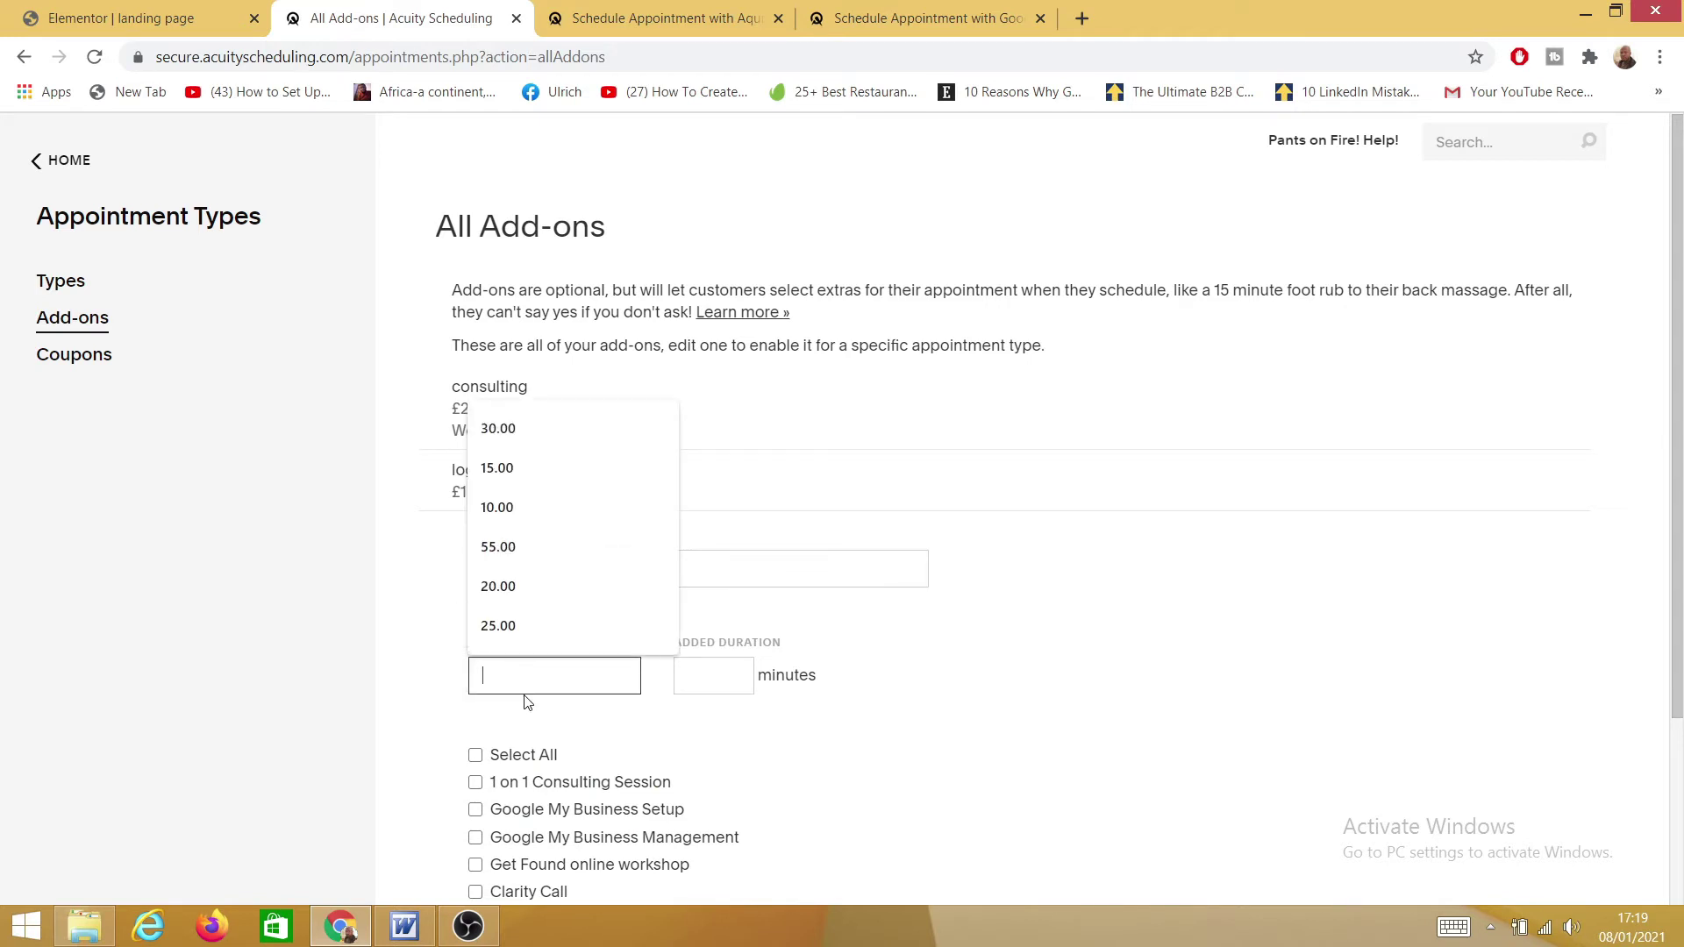
{"action": "type", "text": "41"}
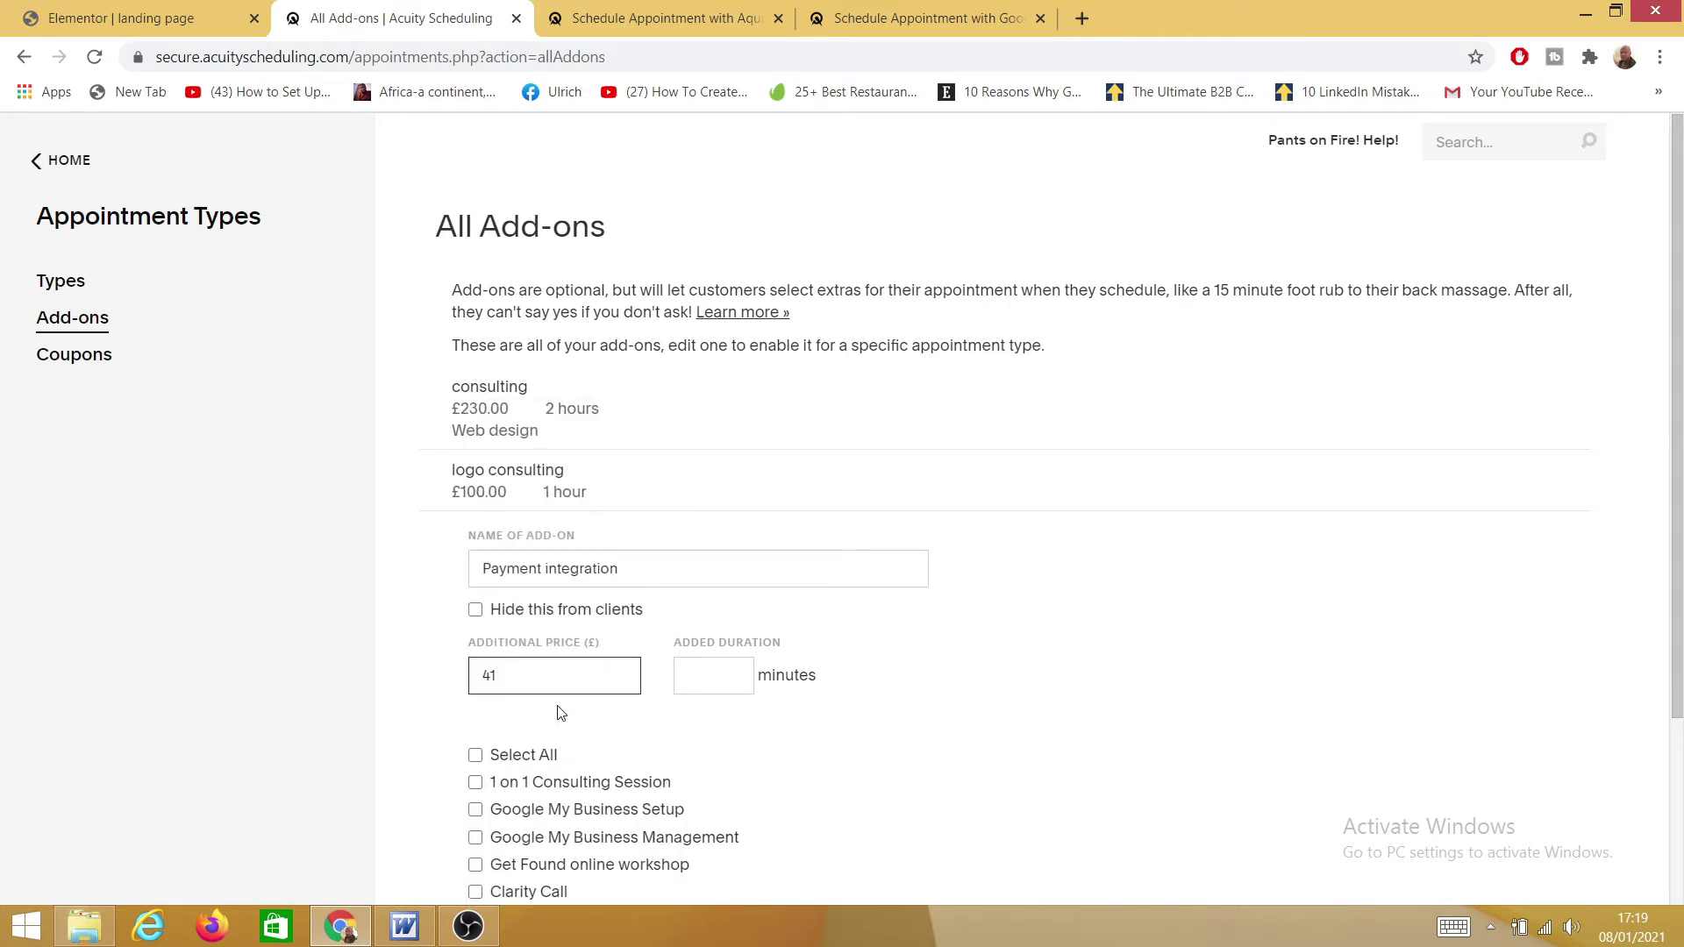
{"action": "left_click", "coordinate": [725, 687]}
{"action": "type", "text": "25"}
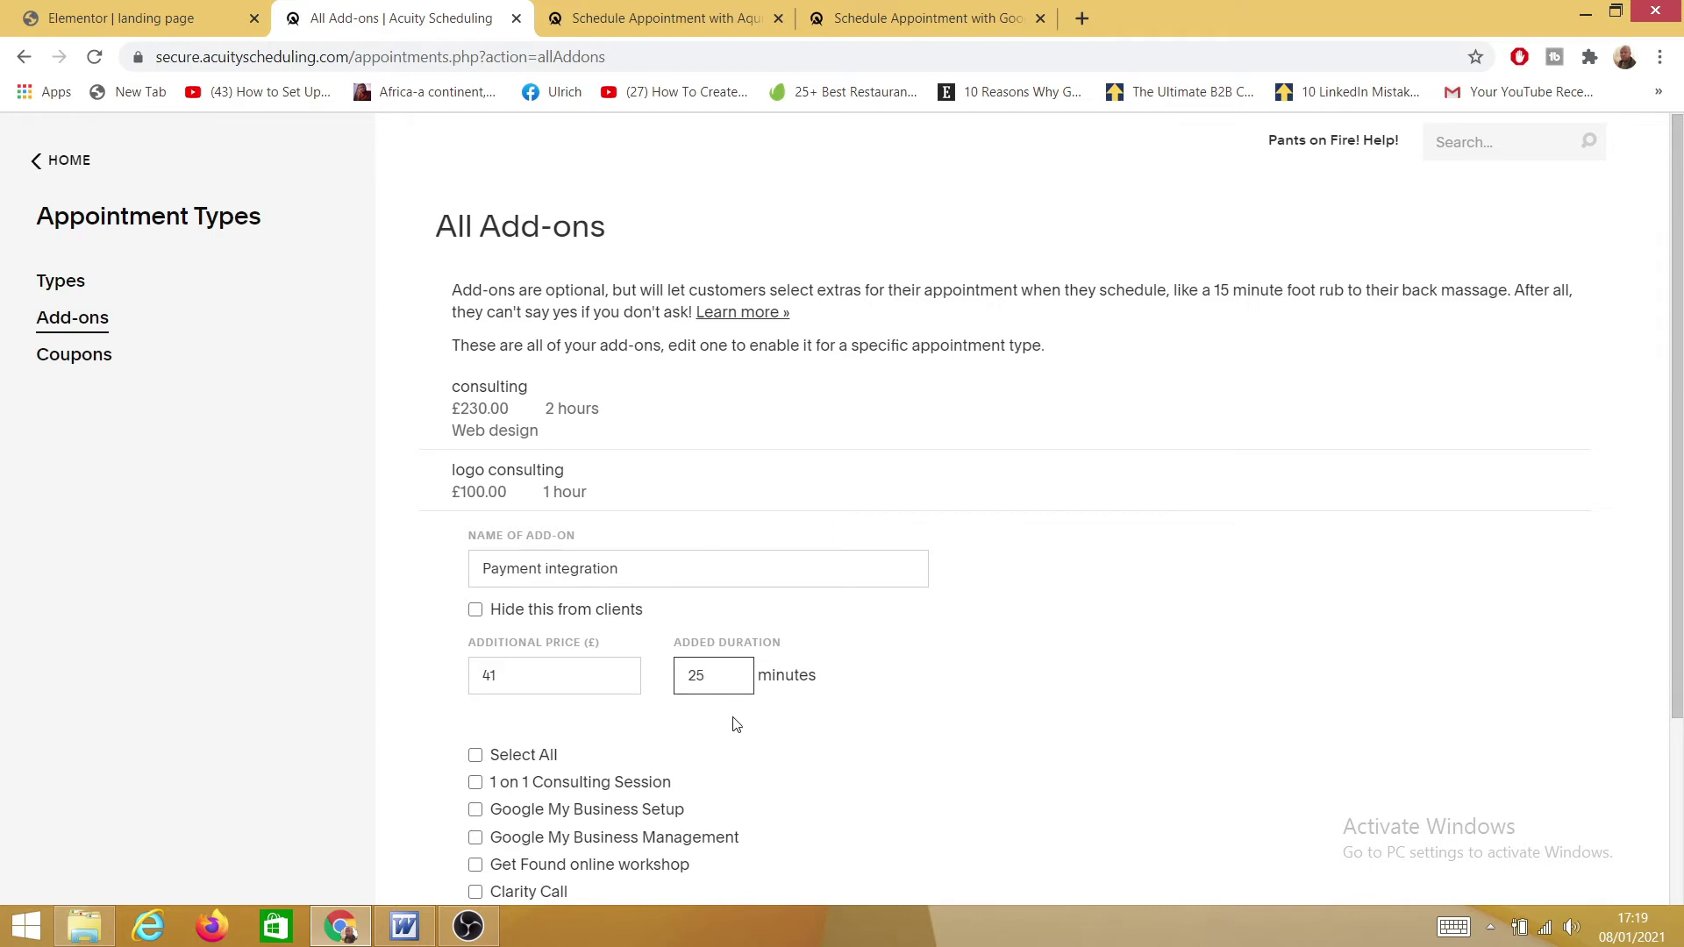
{"action": "left_click", "coordinate": [886, 717]}
- Enable the add-on for "Website 2021: Webste Review" and create it, then check its listed price
{"action": "scroll", "coordinate": [480, 783], "scroll_direction": "down", "scroll_amount": 3}
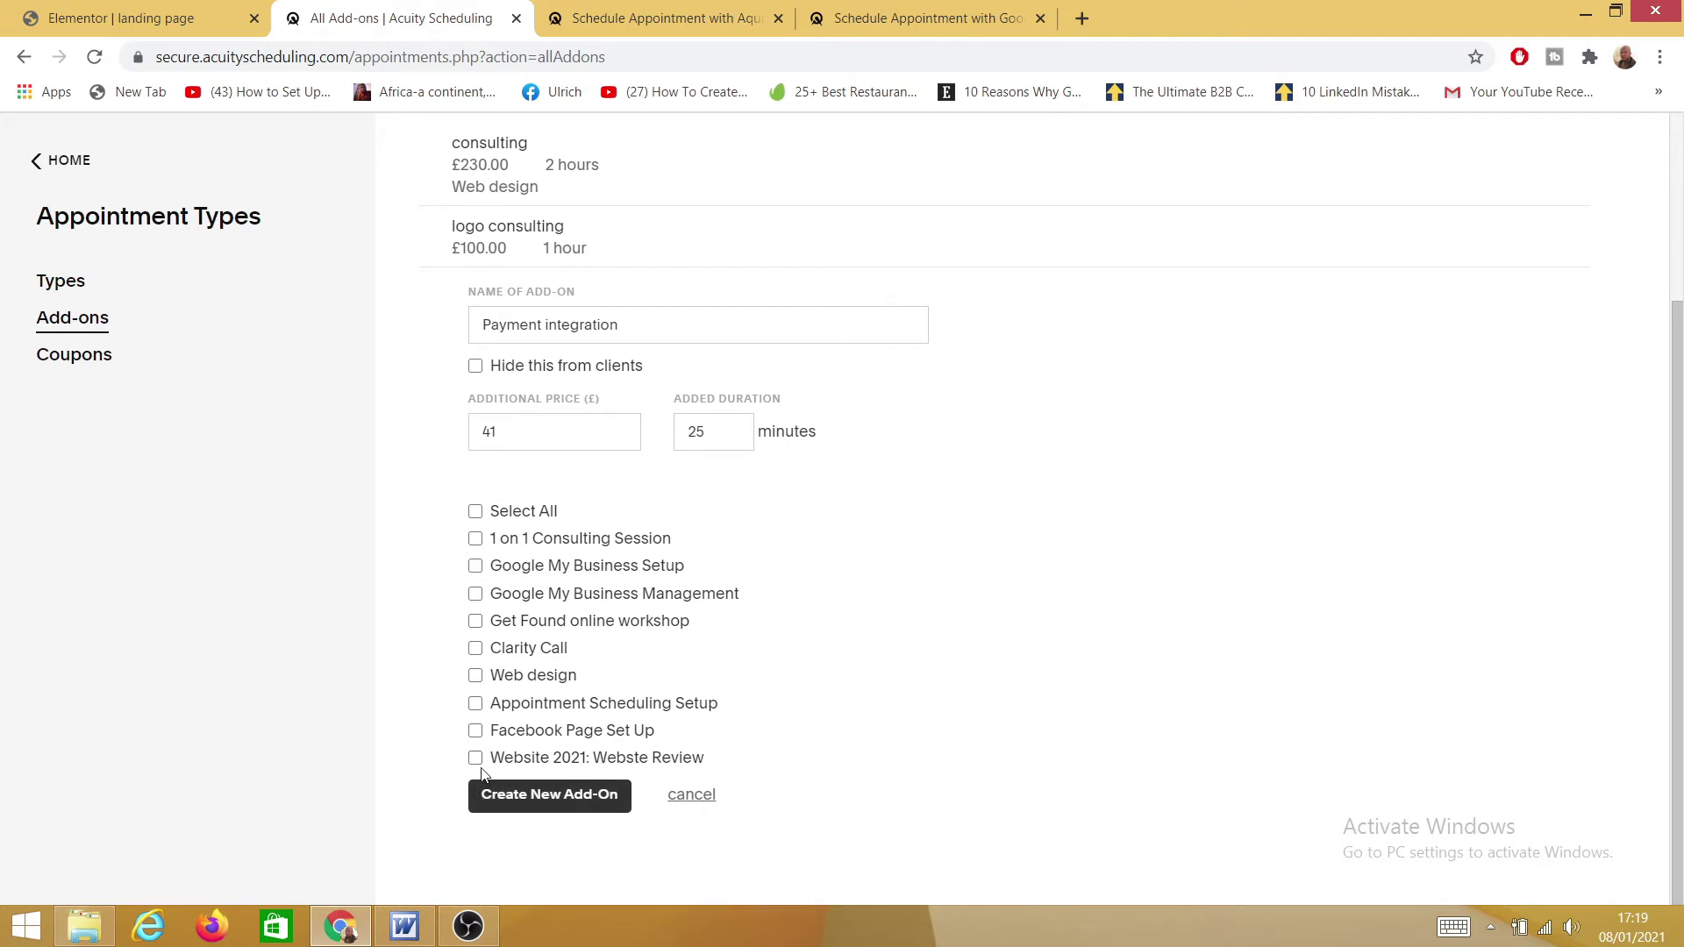
{"action": "left_click", "coordinate": [475, 758]}
{"action": "left_click", "coordinate": [541, 794]}
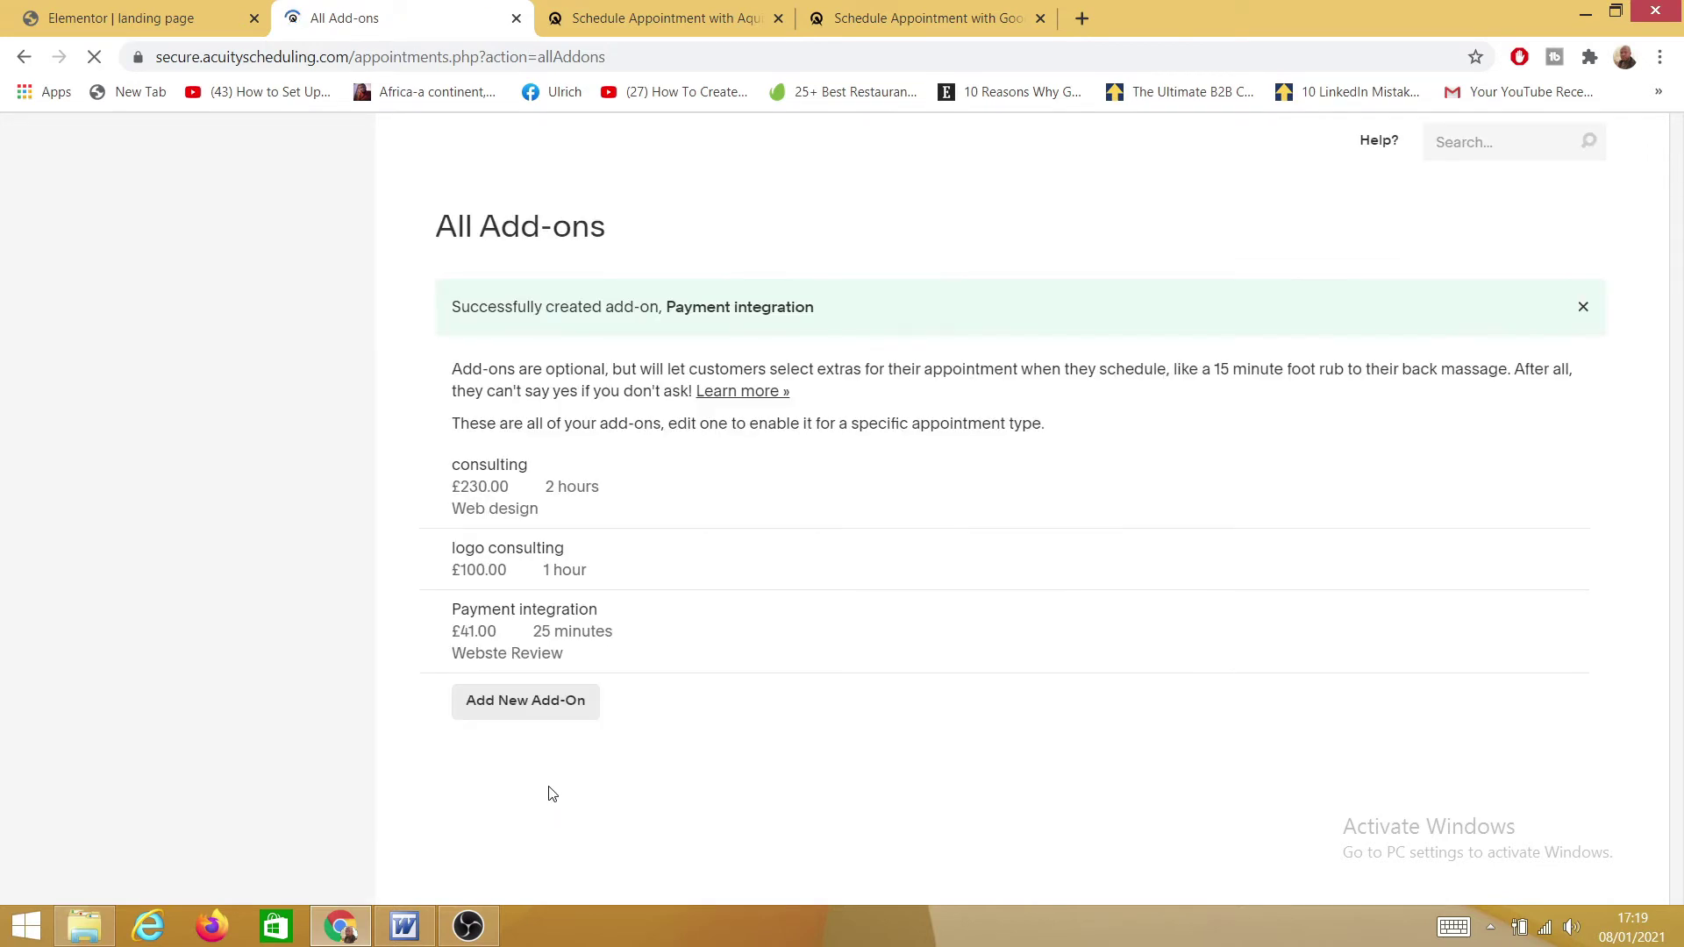
{"action": "mouse_move", "coordinate": [492, 653]}
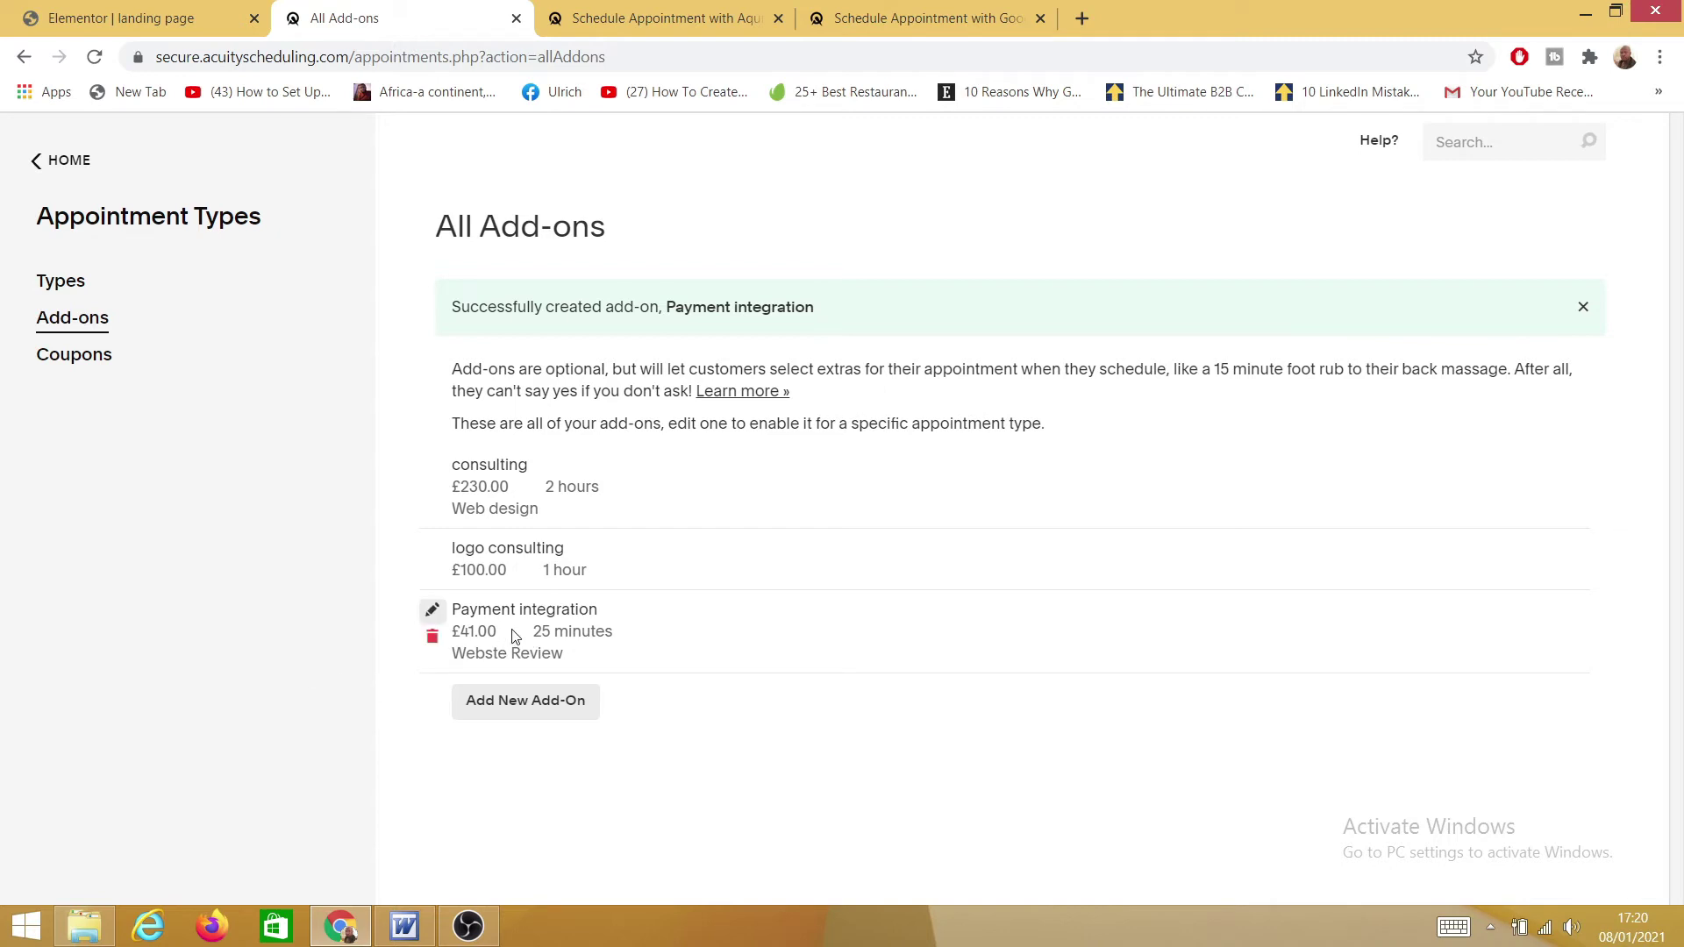
{"action": "left_click_drag", "start_coordinate": [511, 627], "coordinate": [460, 630]}
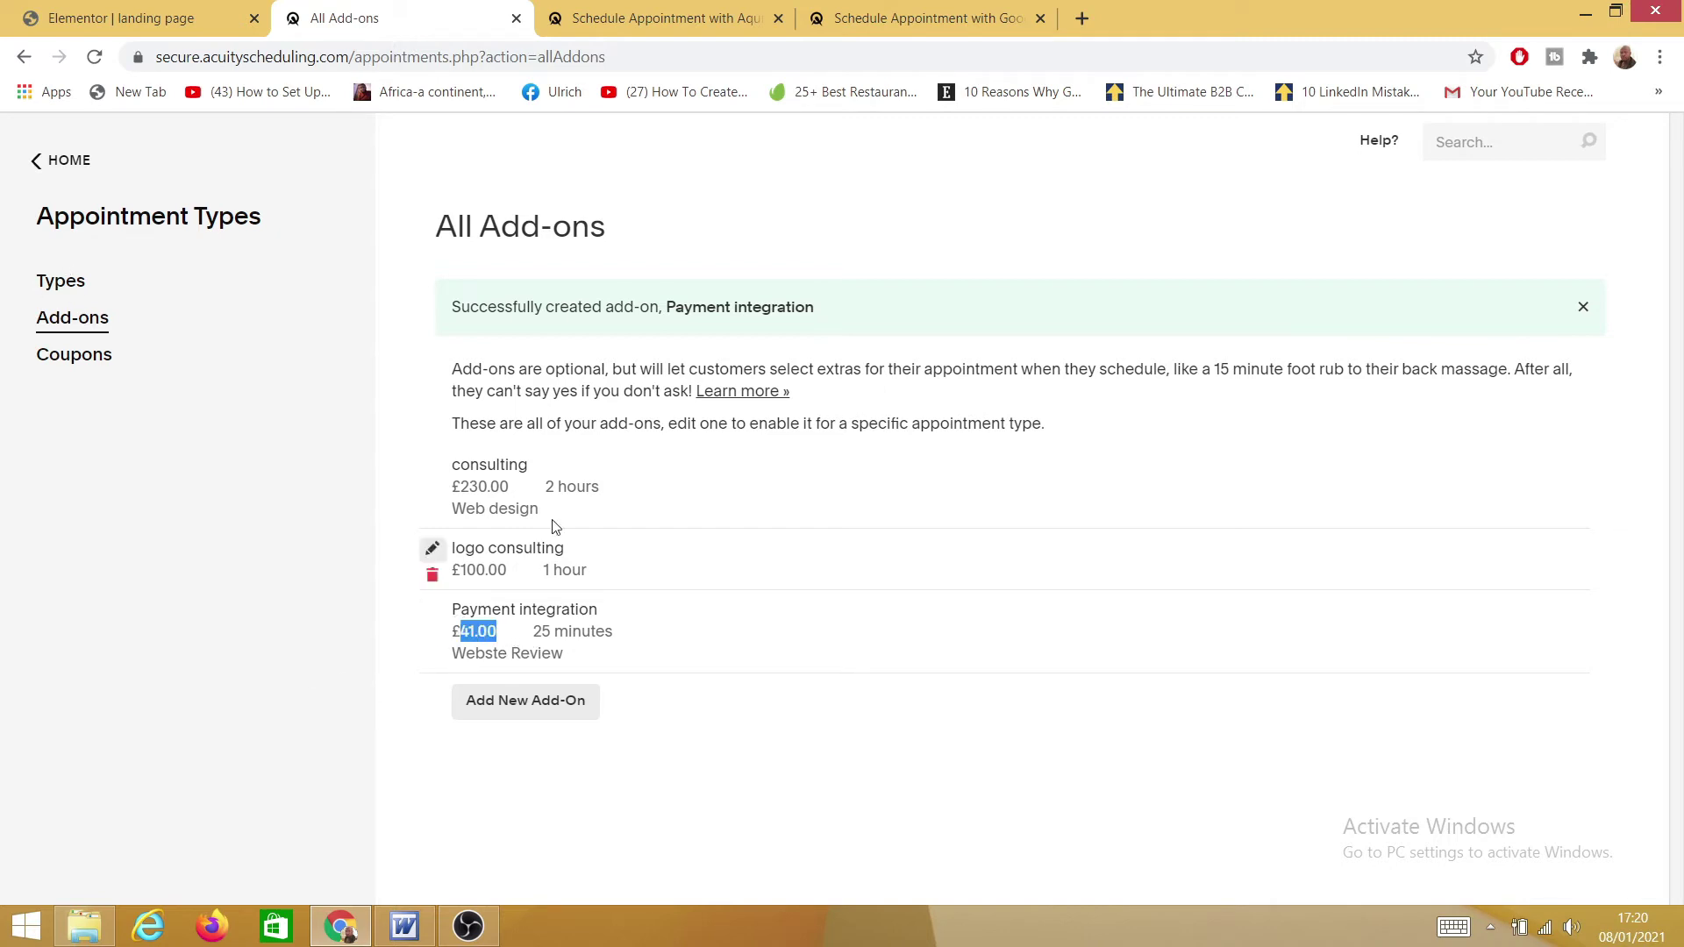
- Return to the account's home page and reopen the Appointment Types settings
{"action": "left_click", "coordinate": [45, 175]}
{"action": "scroll", "coordinate": [193, 666], "scroll_direction": "down", "scroll_amount": 4}
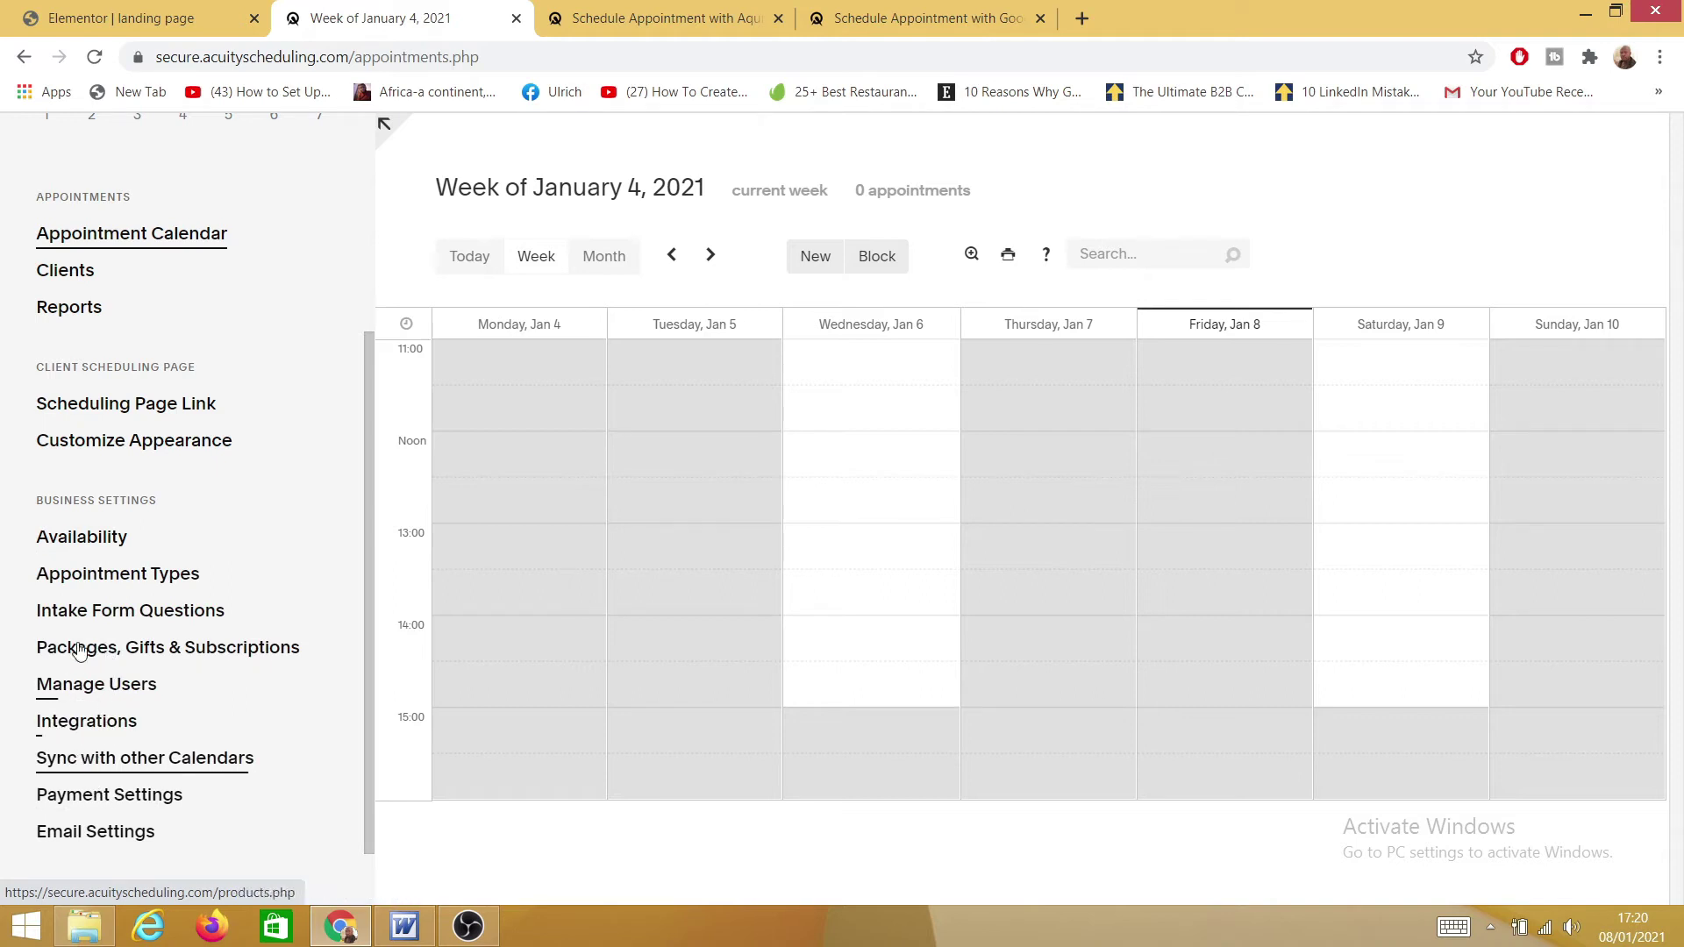
{"action": "left_click", "coordinate": [132, 575]}
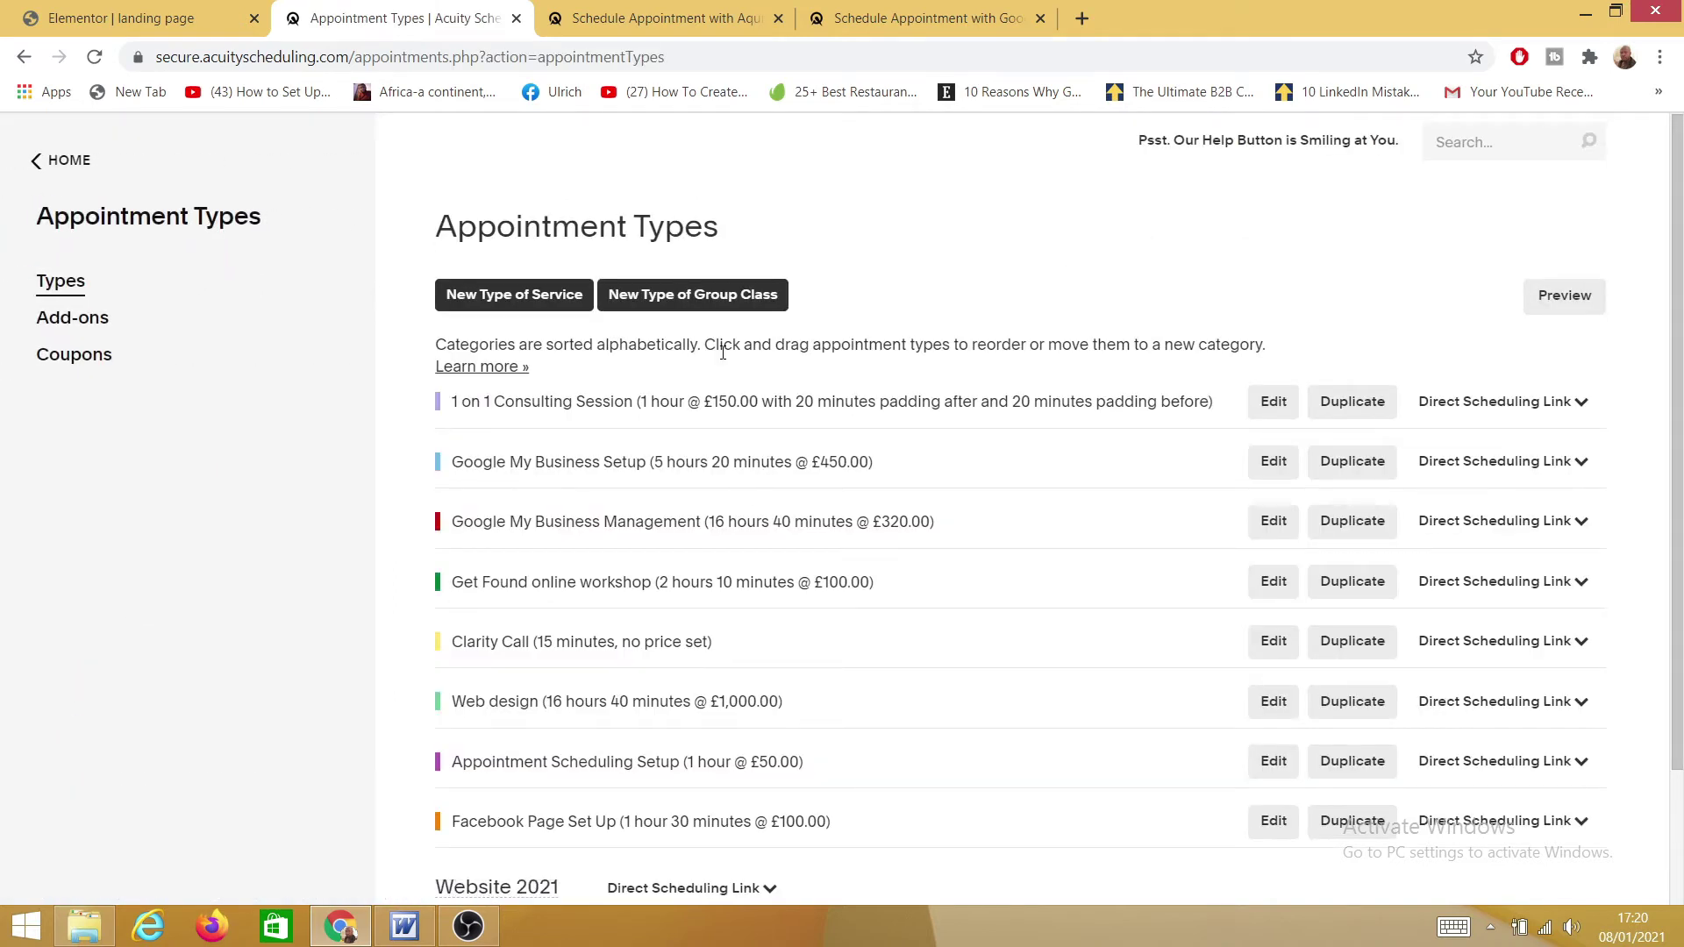
- Start a new type of group class and name it "consulting classes"
{"action": "left_click", "coordinate": [674, 302]}
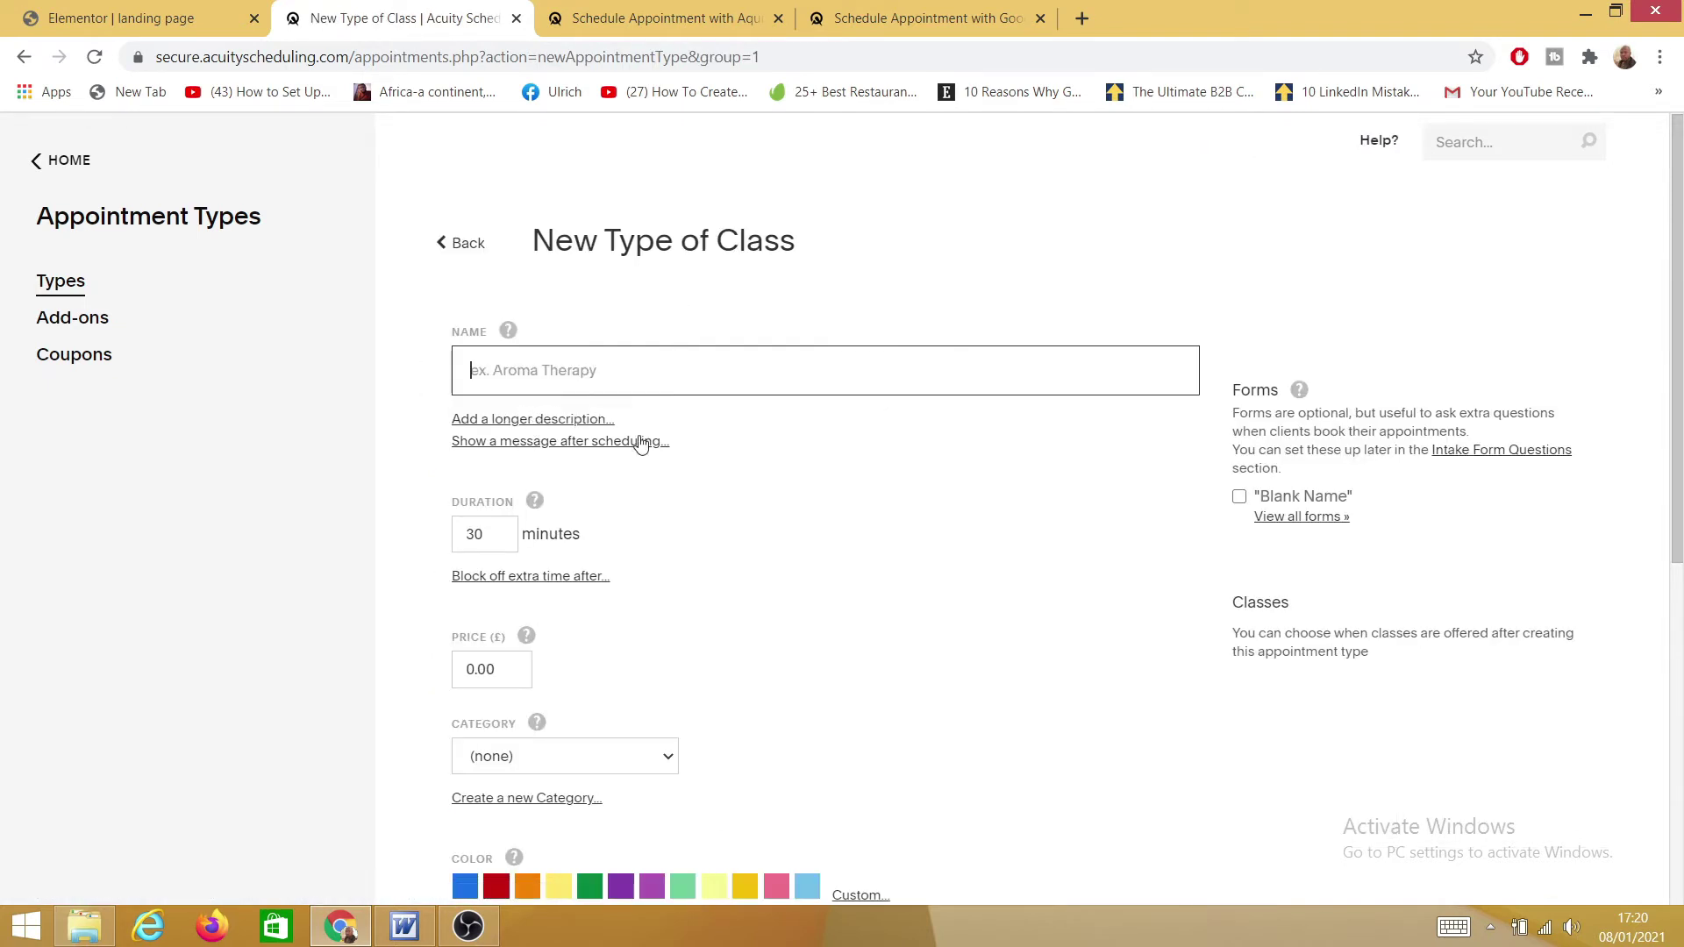
{"action": "type", "text": "c"}
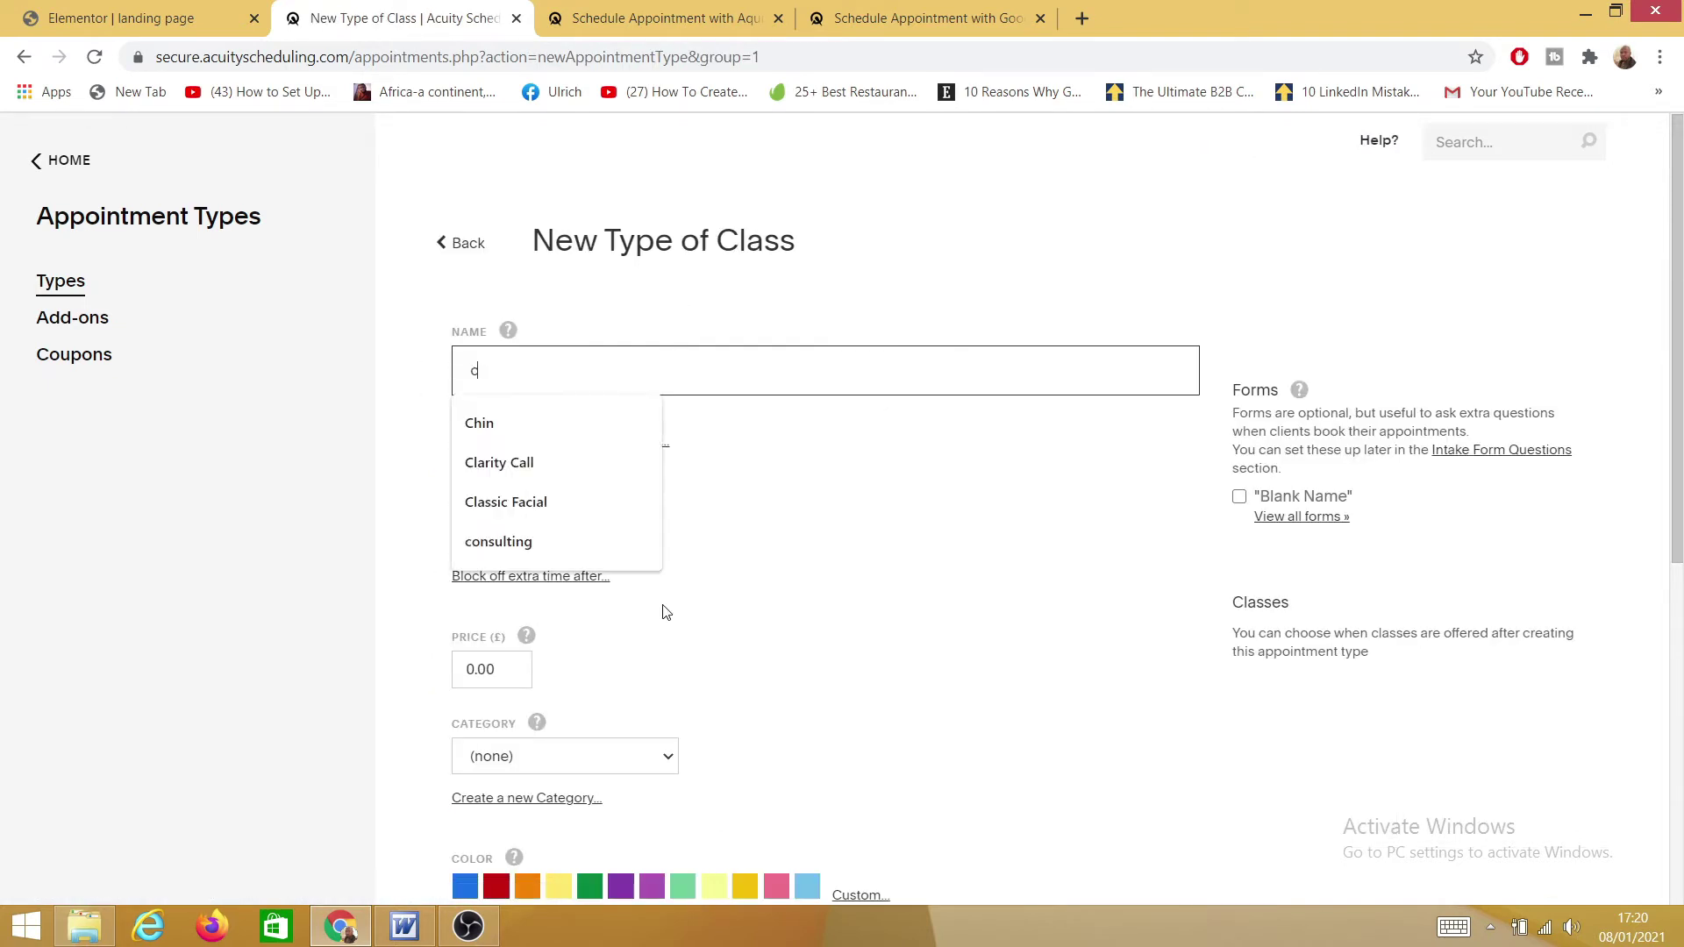
{"action": "type", "text": "onsult"}
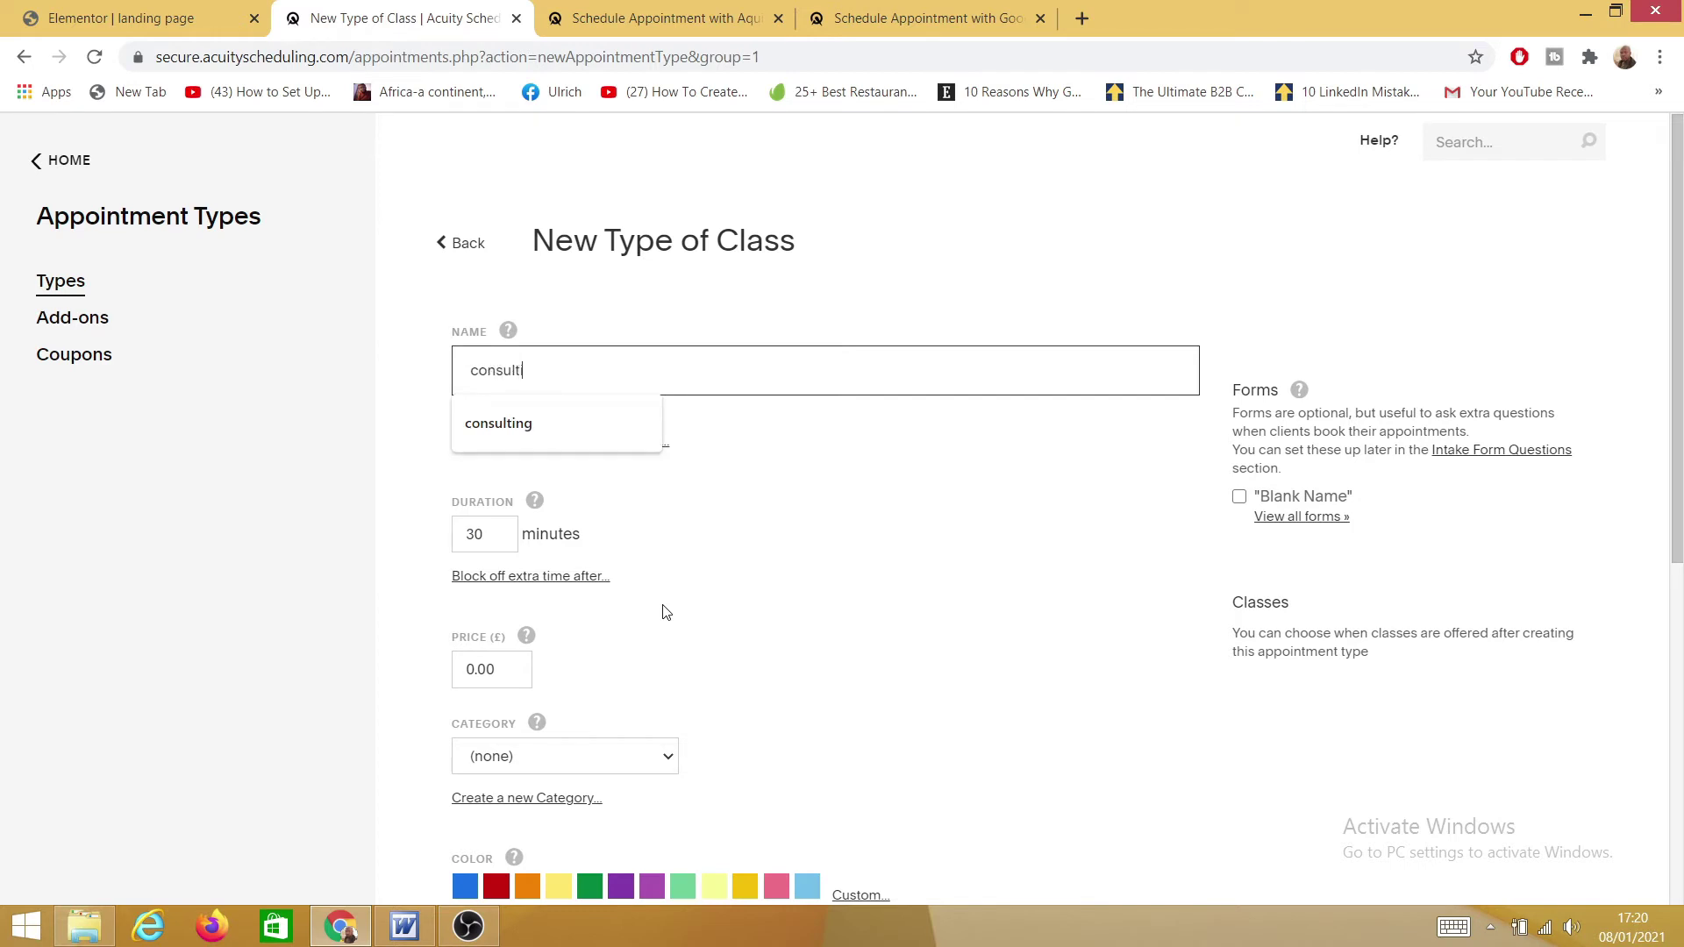
{"action": "type", "text": "ing classeds"}
- Set the class duration to 120 minutes
{"action": "left_click", "coordinate": [499, 529]}
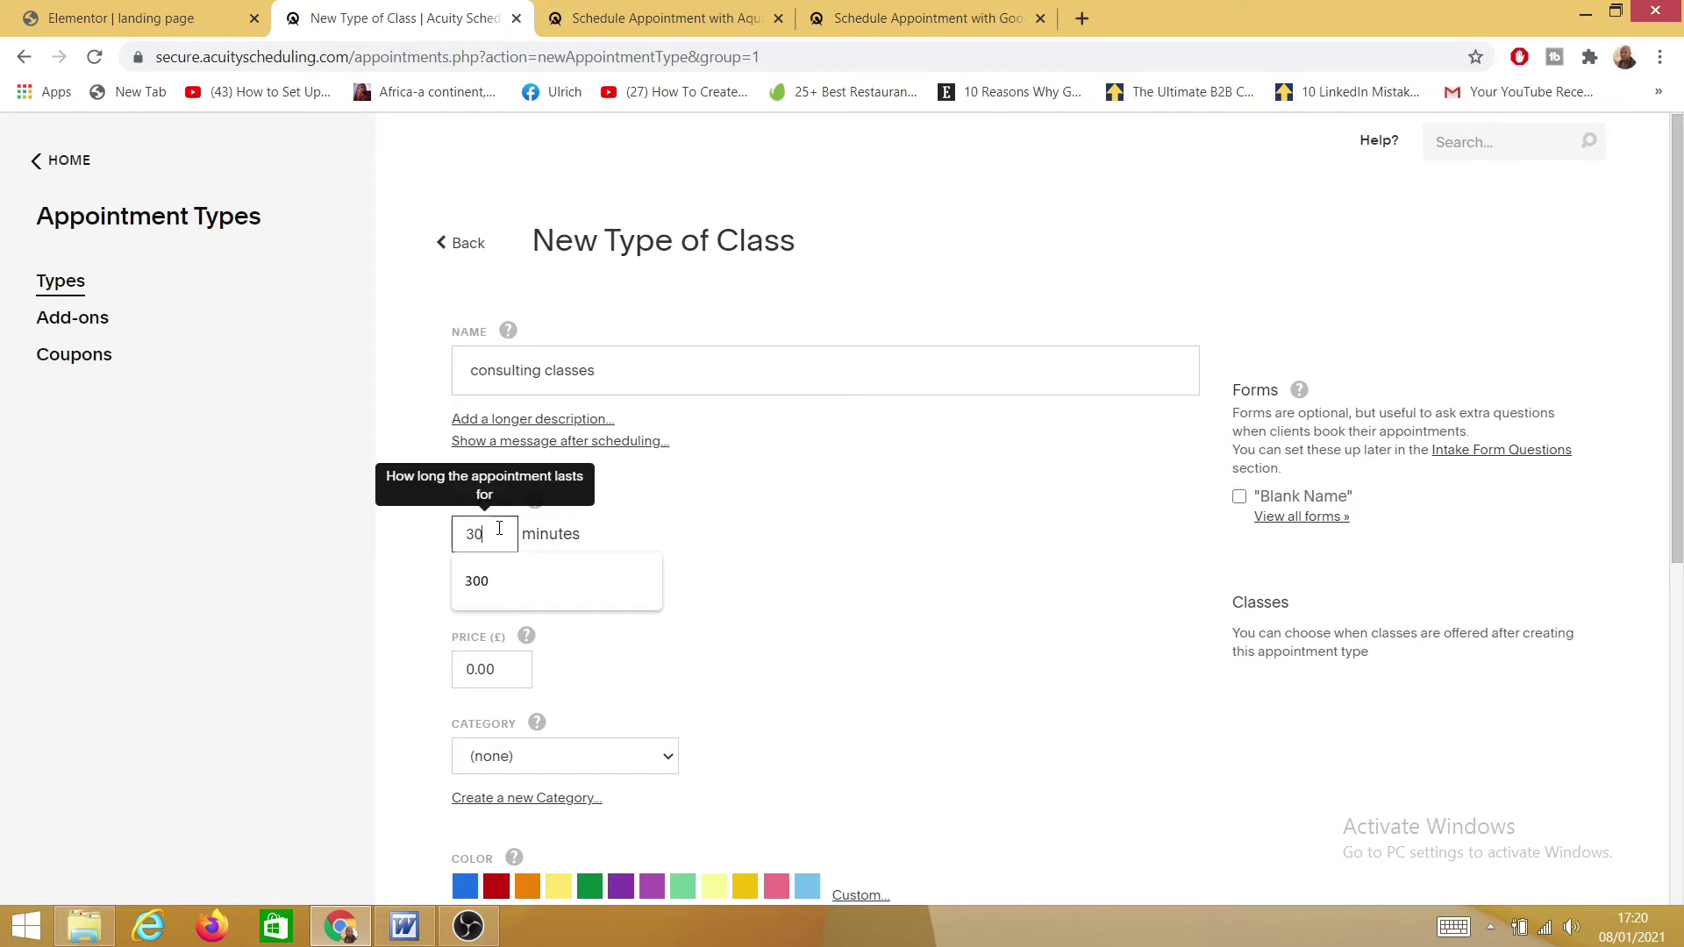
{"action": "key", "text": "BackSpace"}
{"action": "key", "text": "BackSpace"}
{"action": "type", "text": "2"}
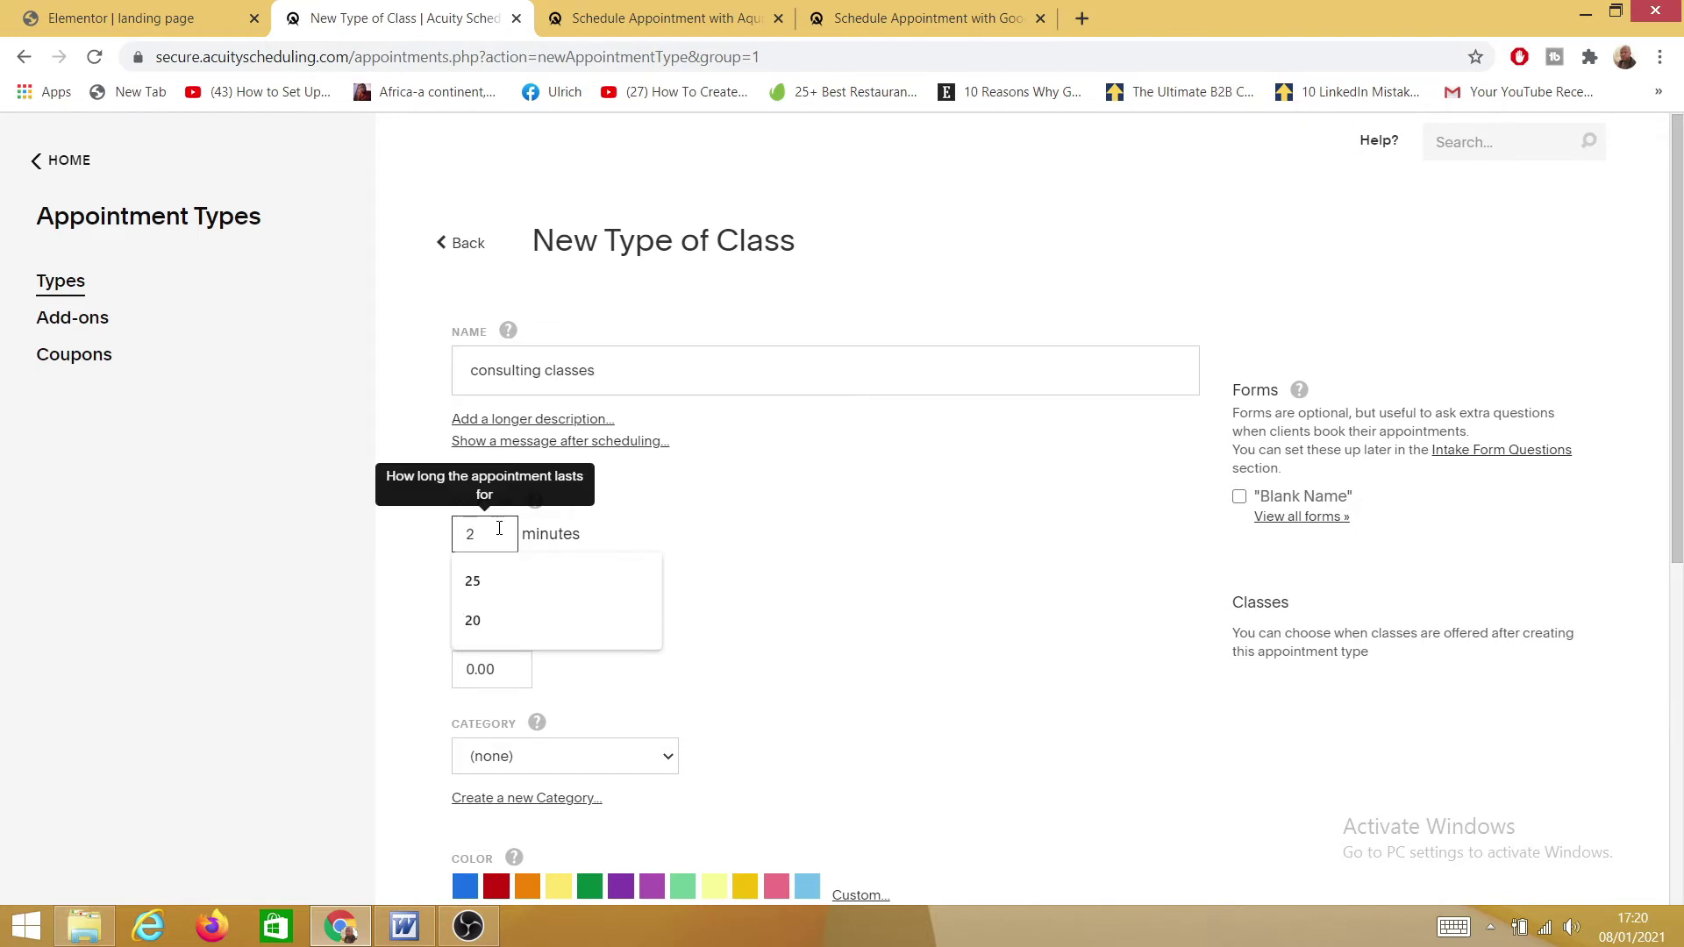
{"action": "key", "text": "BackSpace"}
{"action": "type", "text": "160"}
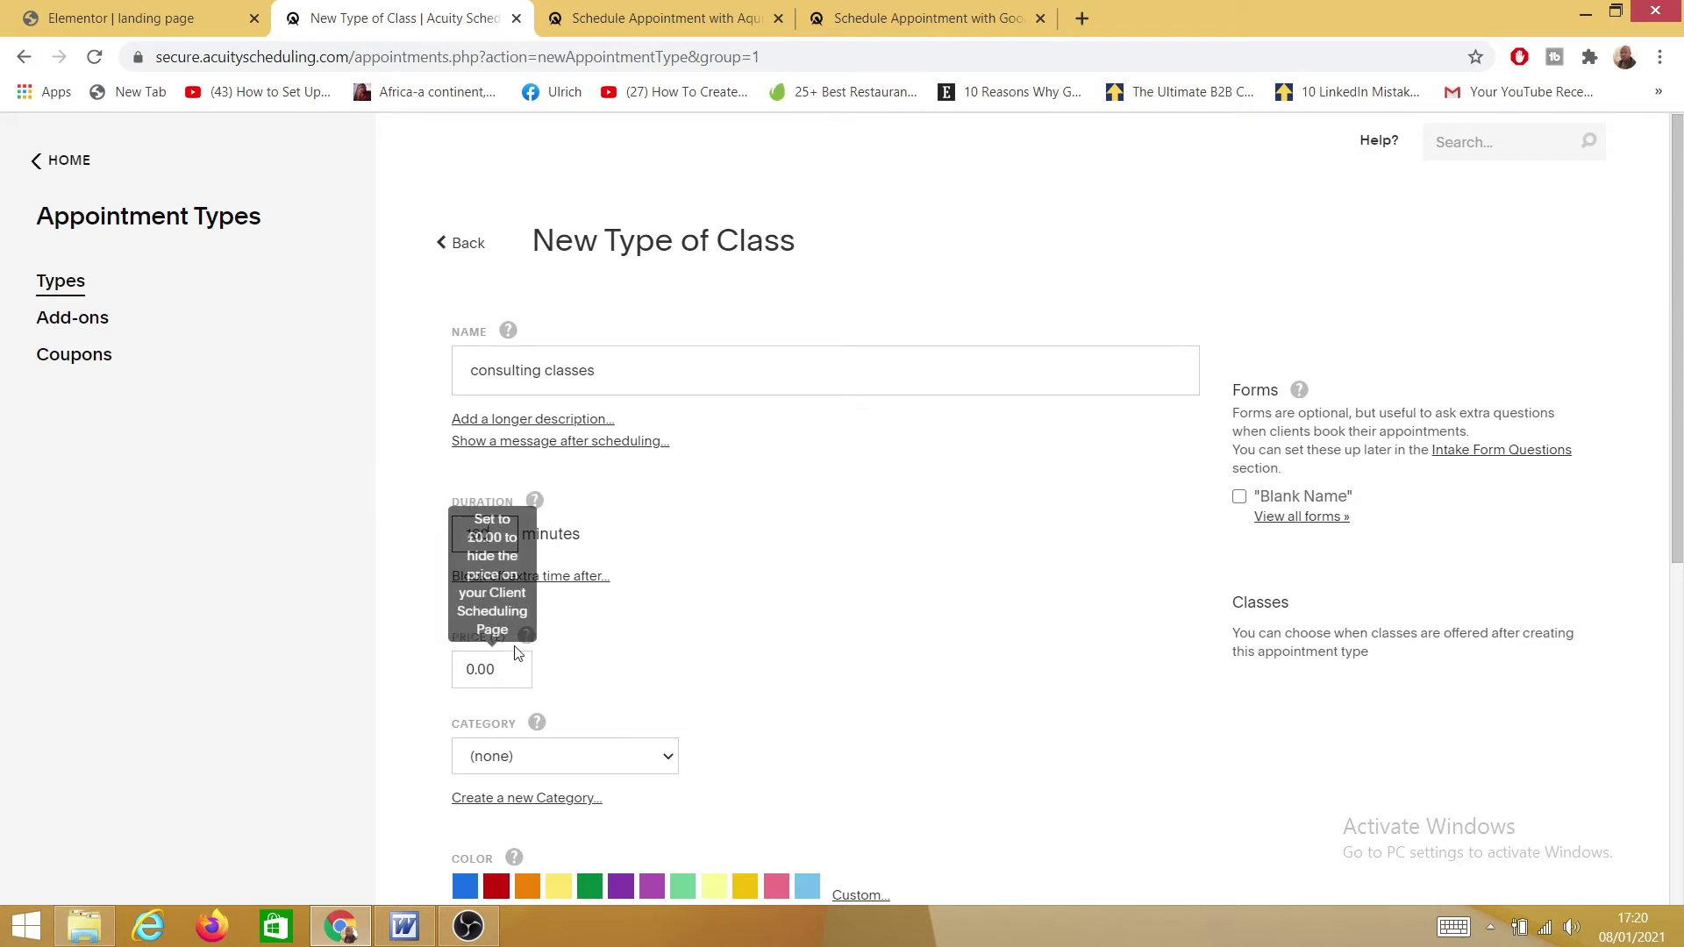
{"action": "key", "text": "BackSpace"}
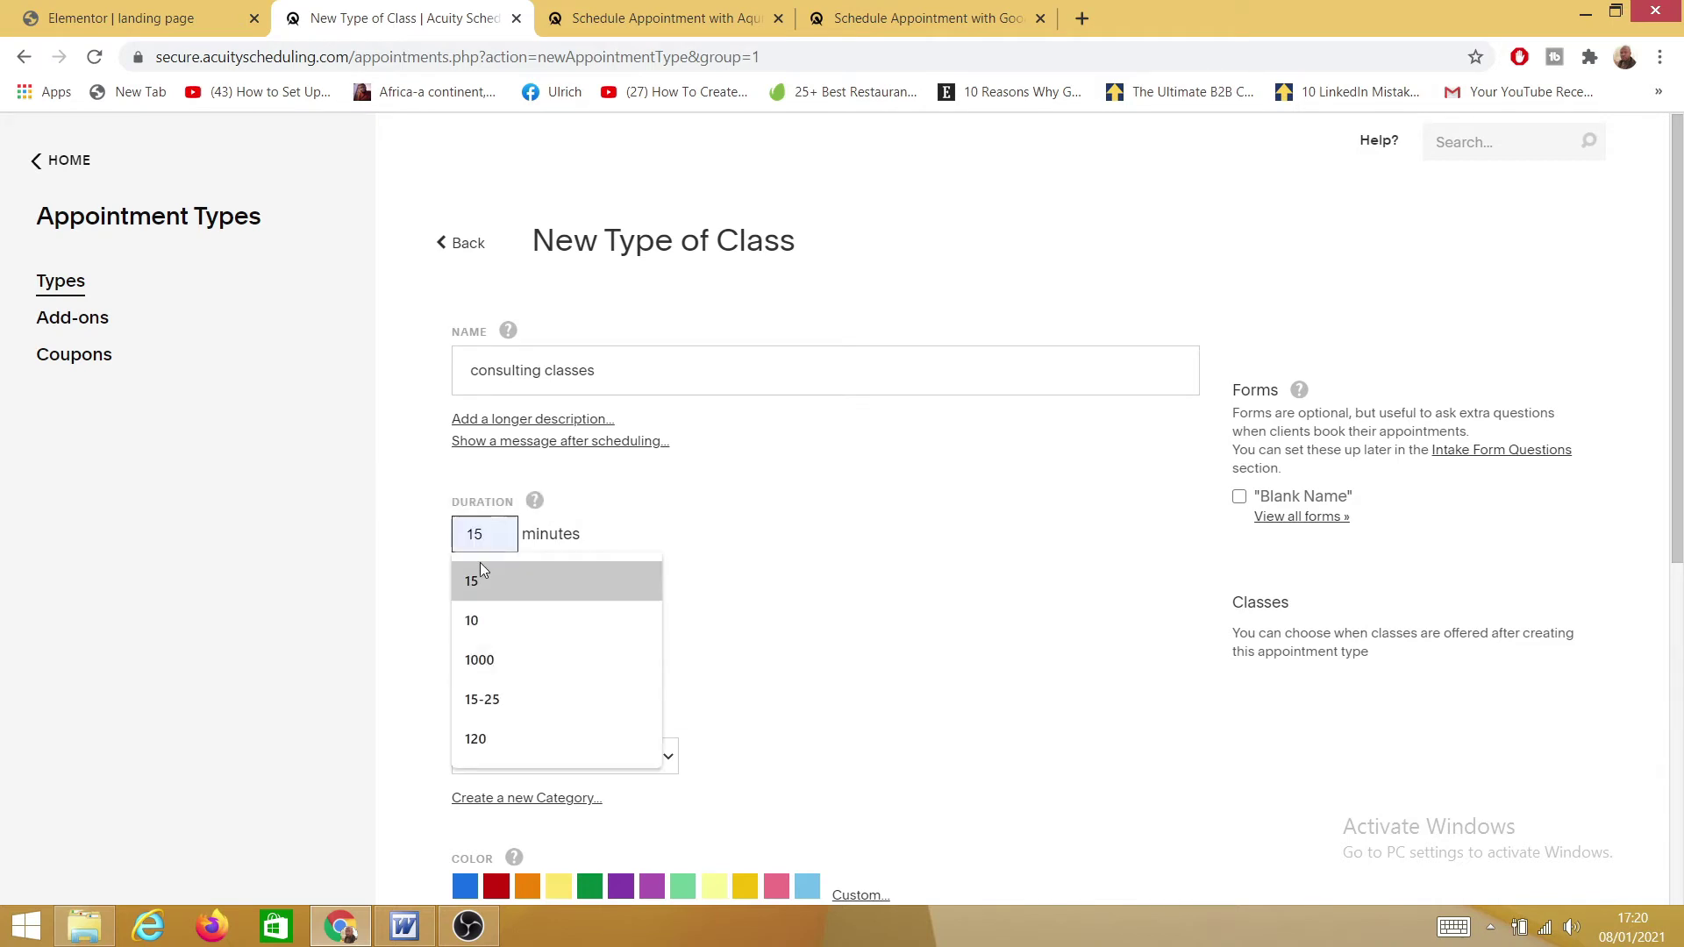
{"action": "type", "text": "20"}
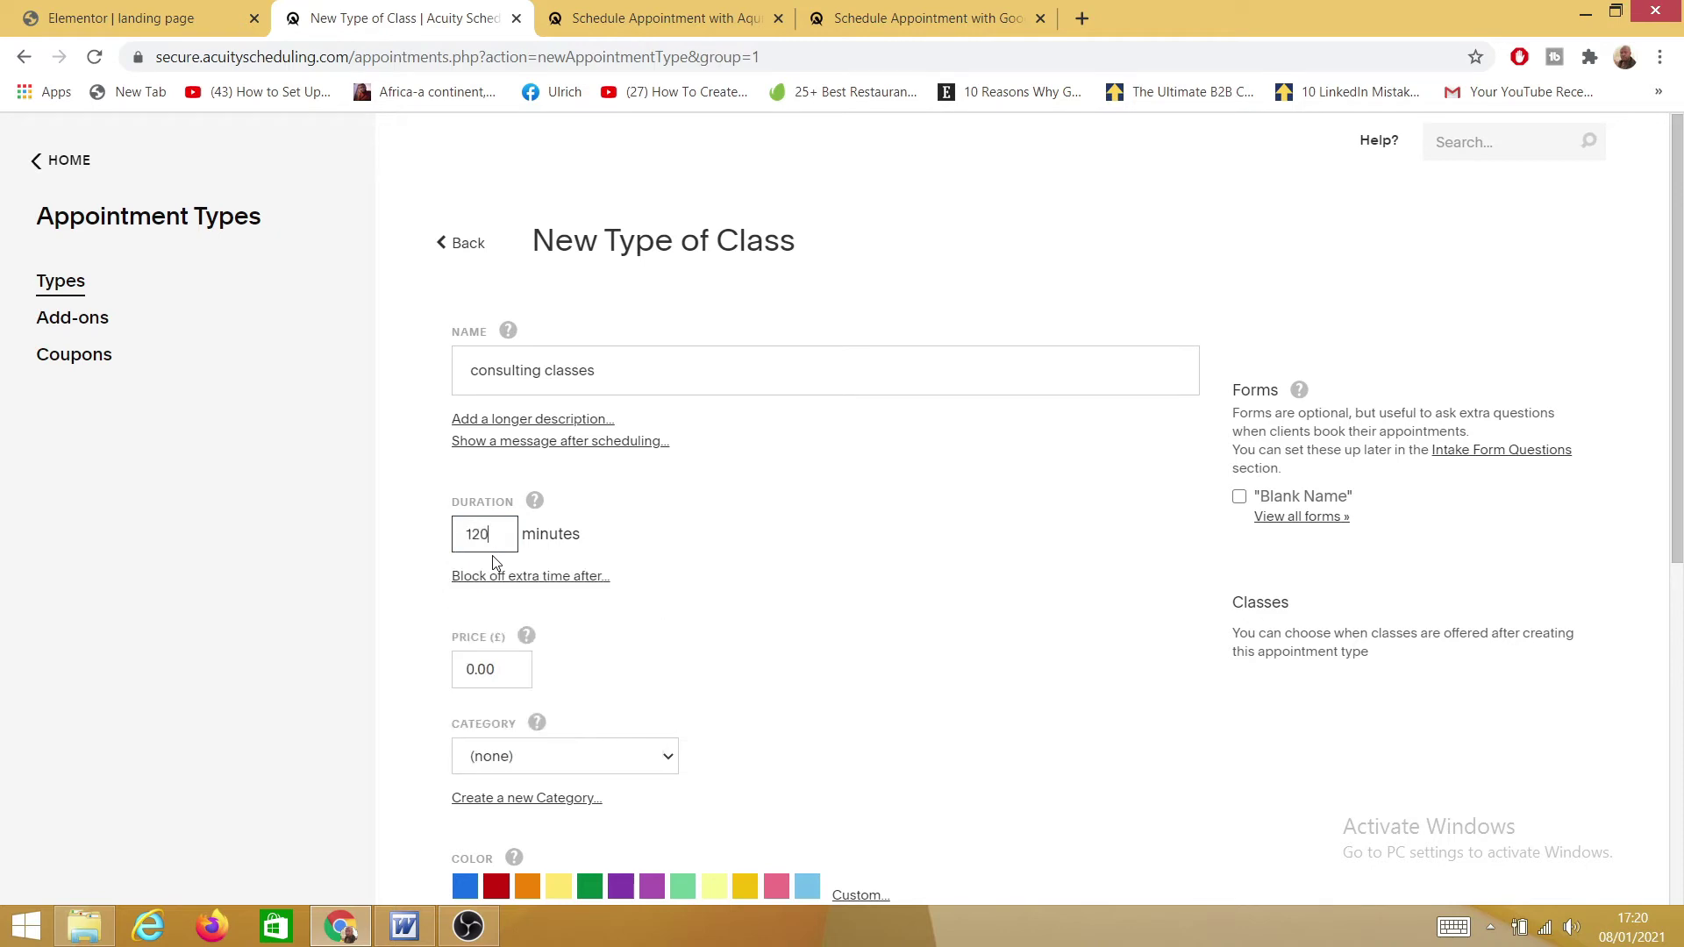
- Set the class price to £250.00 and assign it to the Website 2021 category
{"action": "left_click", "coordinate": [470, 661]}
{"action": "type", "text": "25"}
{"action": "left_click", "coordinate": [577, 759]}
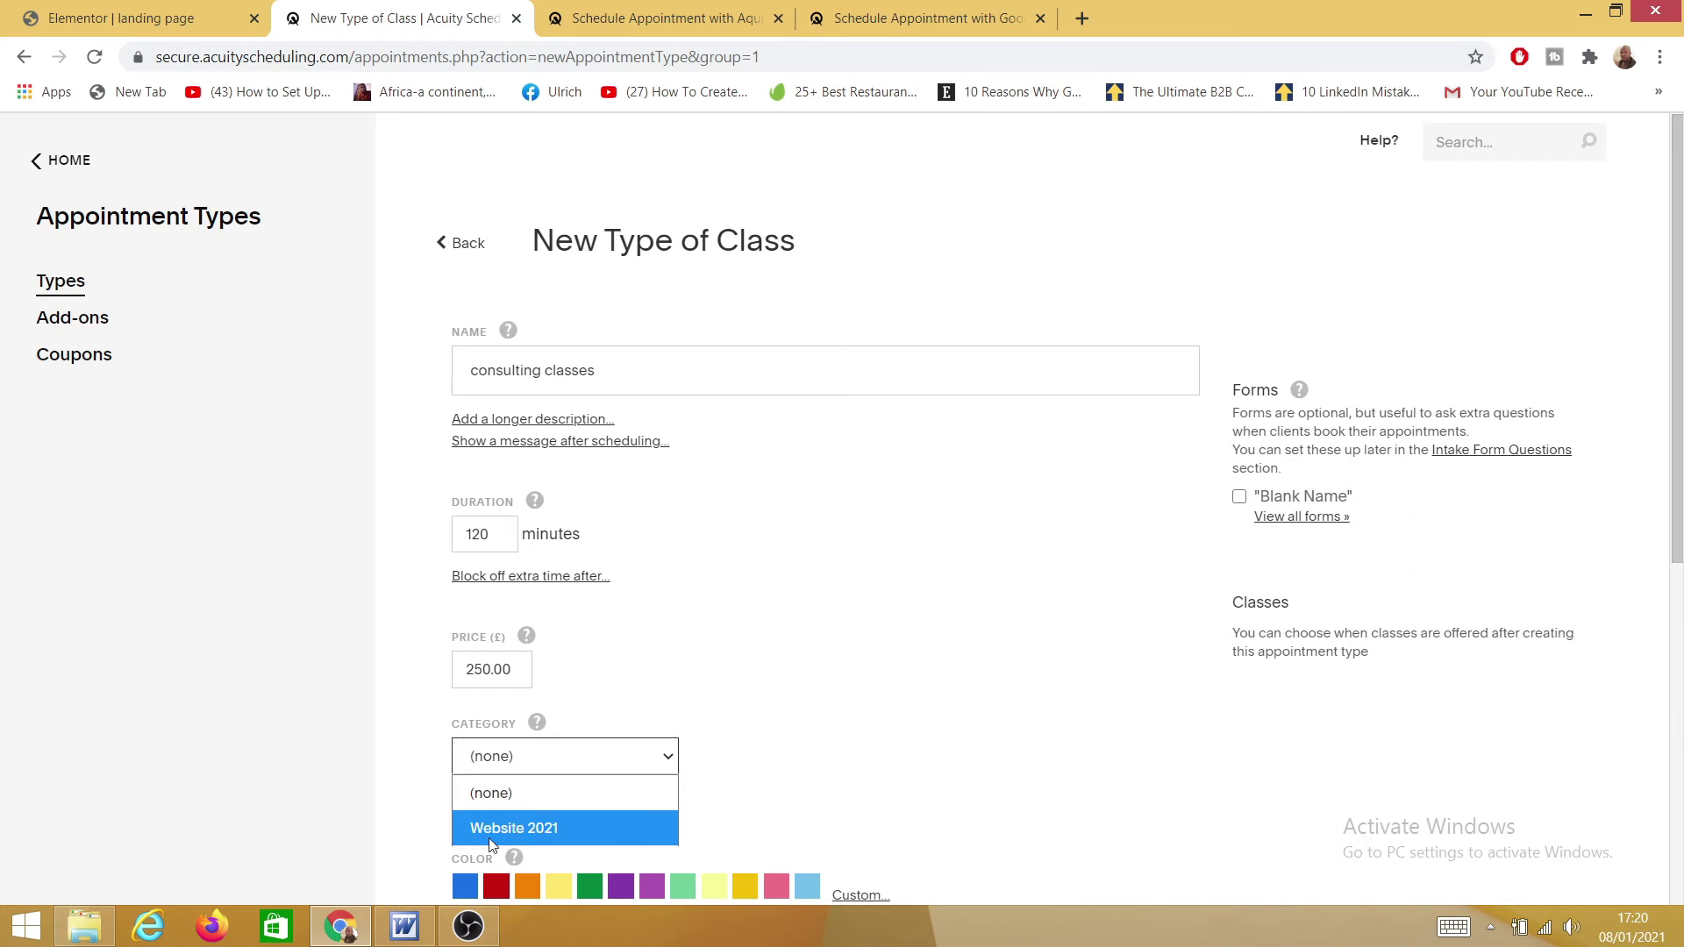
{"action": "left_click", "coordinate": [523, 828]}
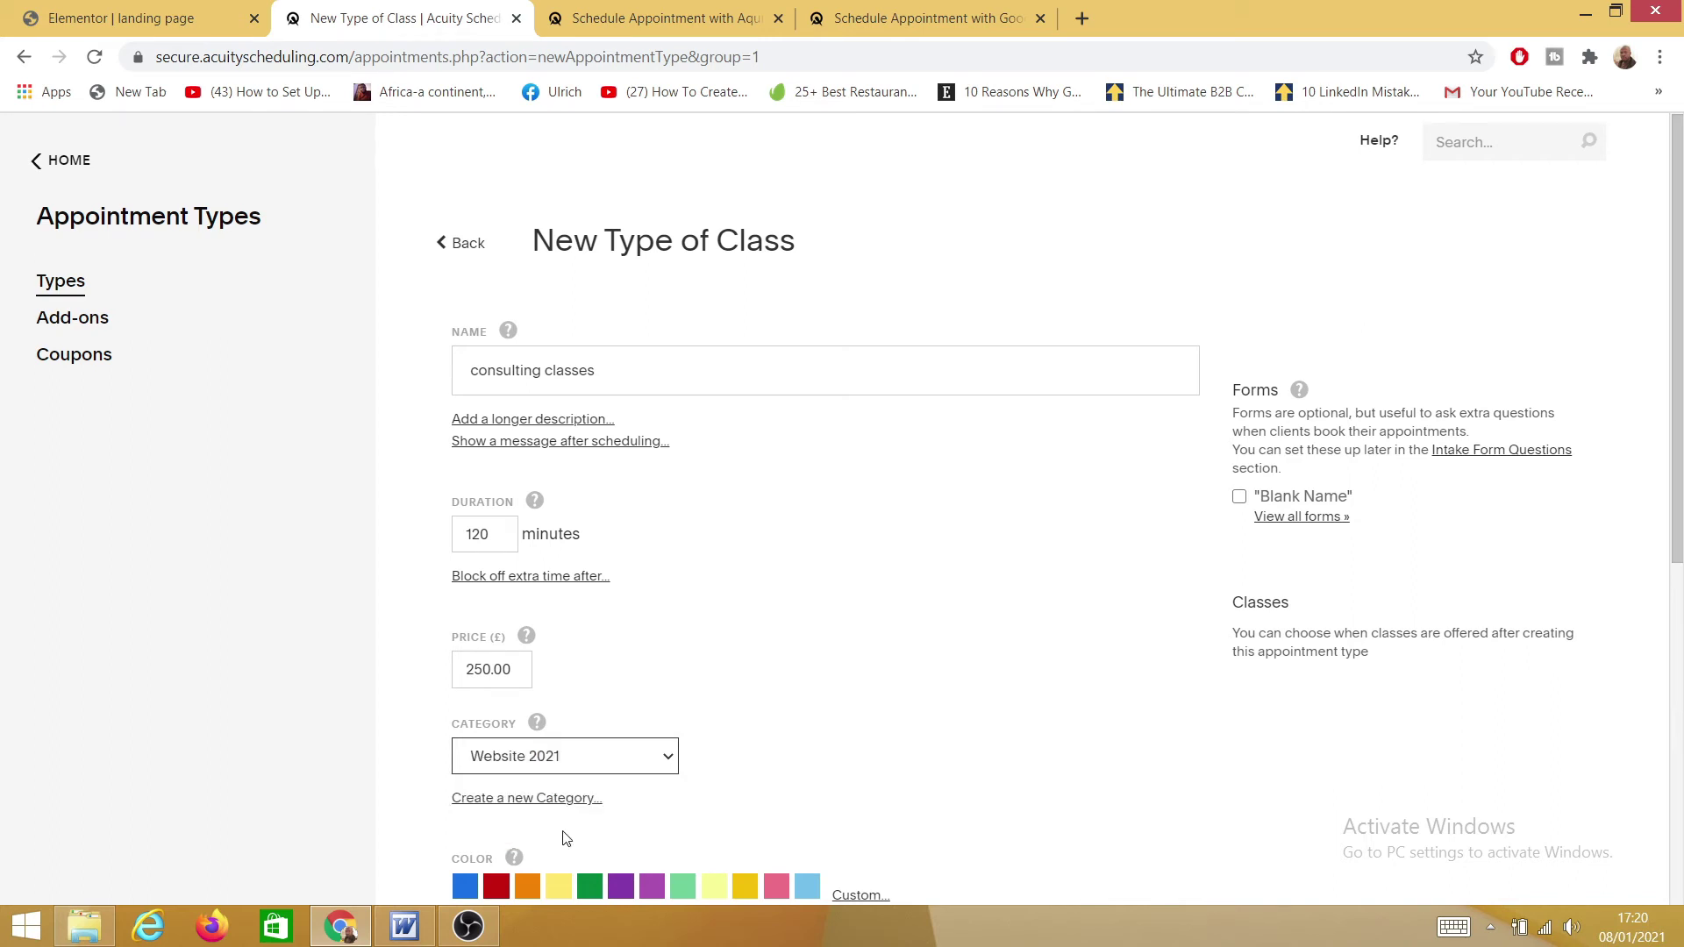
- Add the image "camera lens with mac" from the Youtube Thumbnails folder as the class picture
{"action": "scroll", "coordinate": [645, 756], "scroll_direction": "down", "scroll_amount": 1}
{"action": "scroll", "coordinate": [645, 756], "scroll_direction": "down", "scroll_amount": 2}
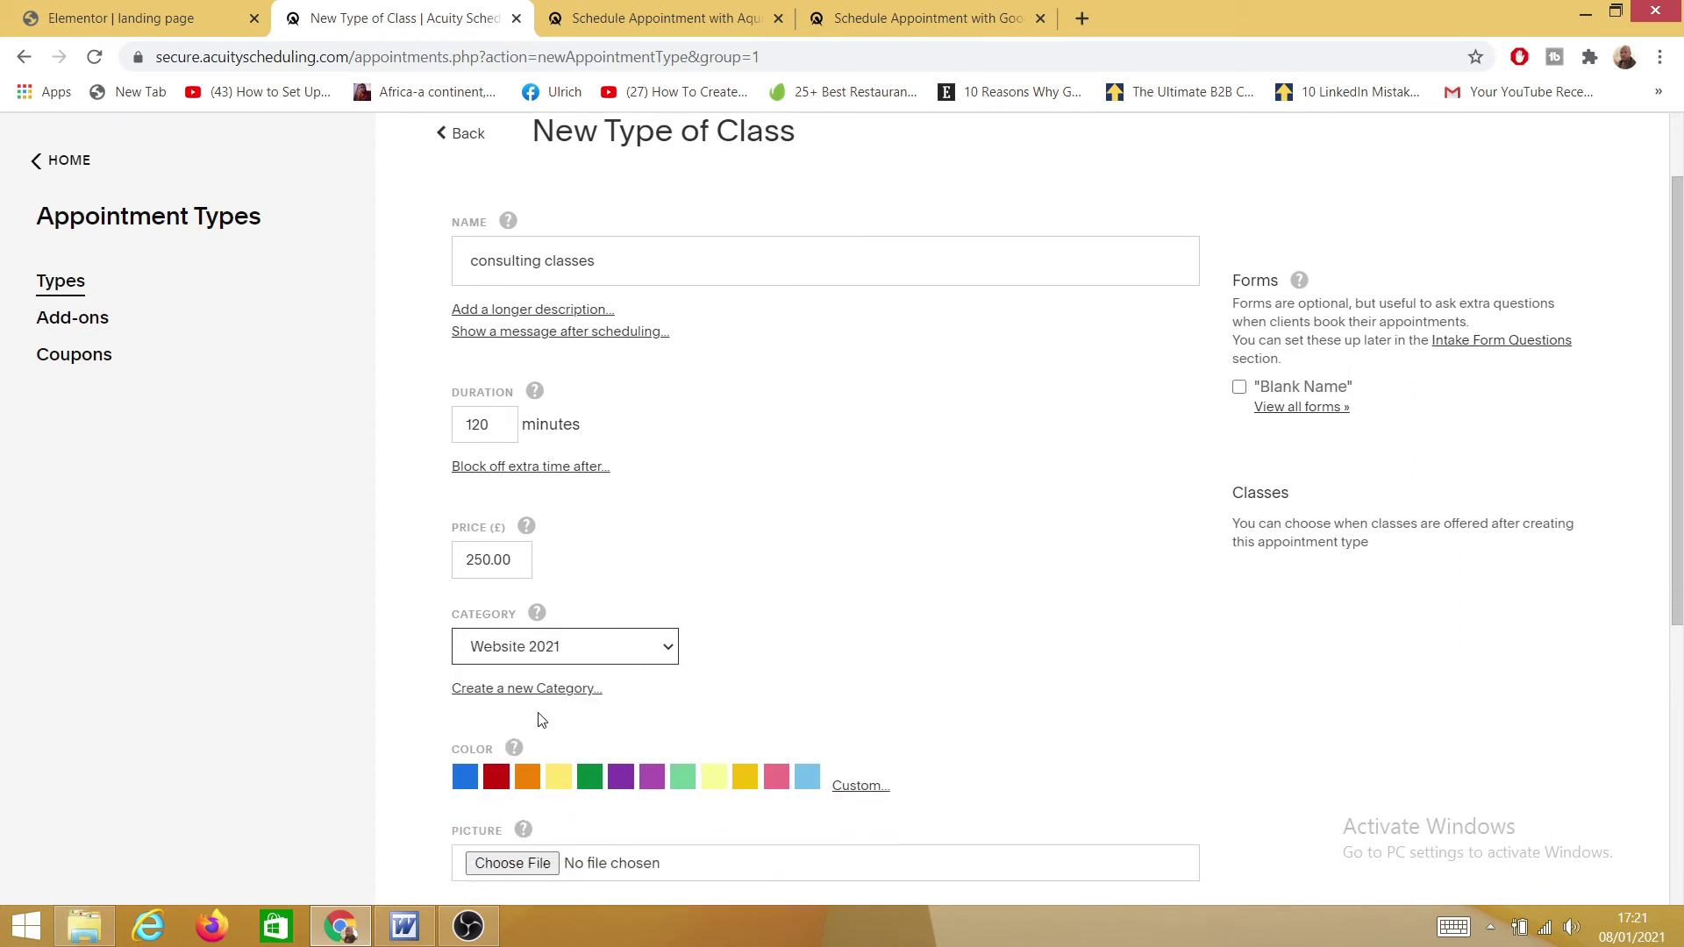
{"action": "left_click", "coordinate": [517, 868]}
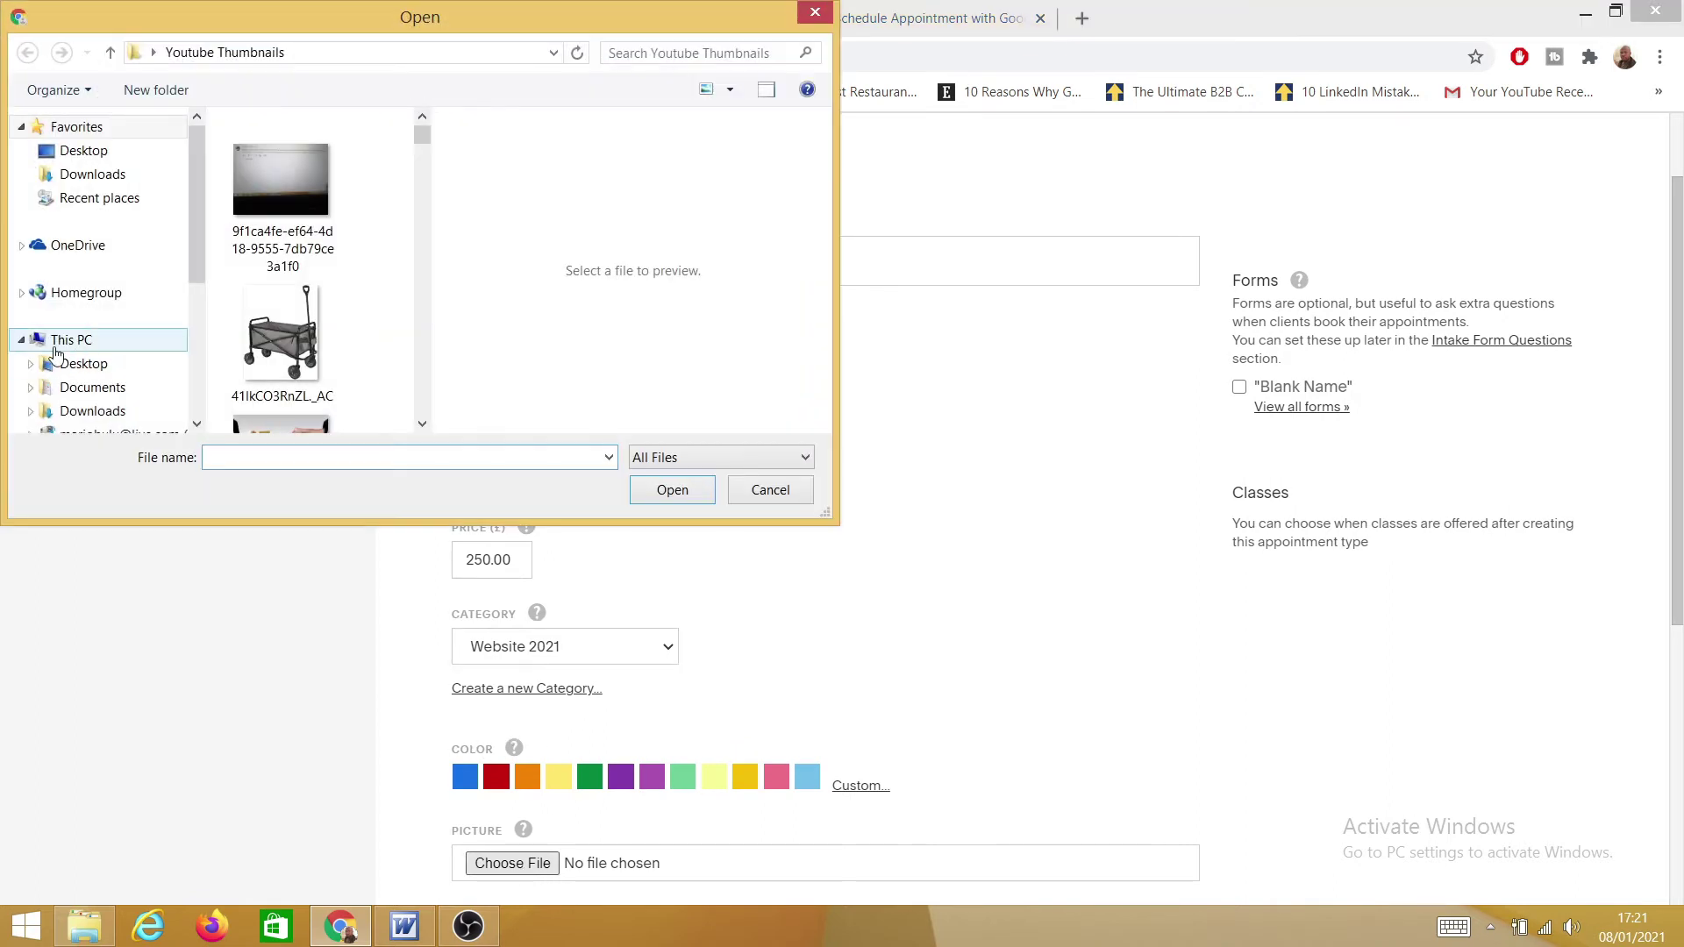
{"action": "scroll", "coordinate": [416, 407], "scroll_direction": "down", "scroll_amount": 3}
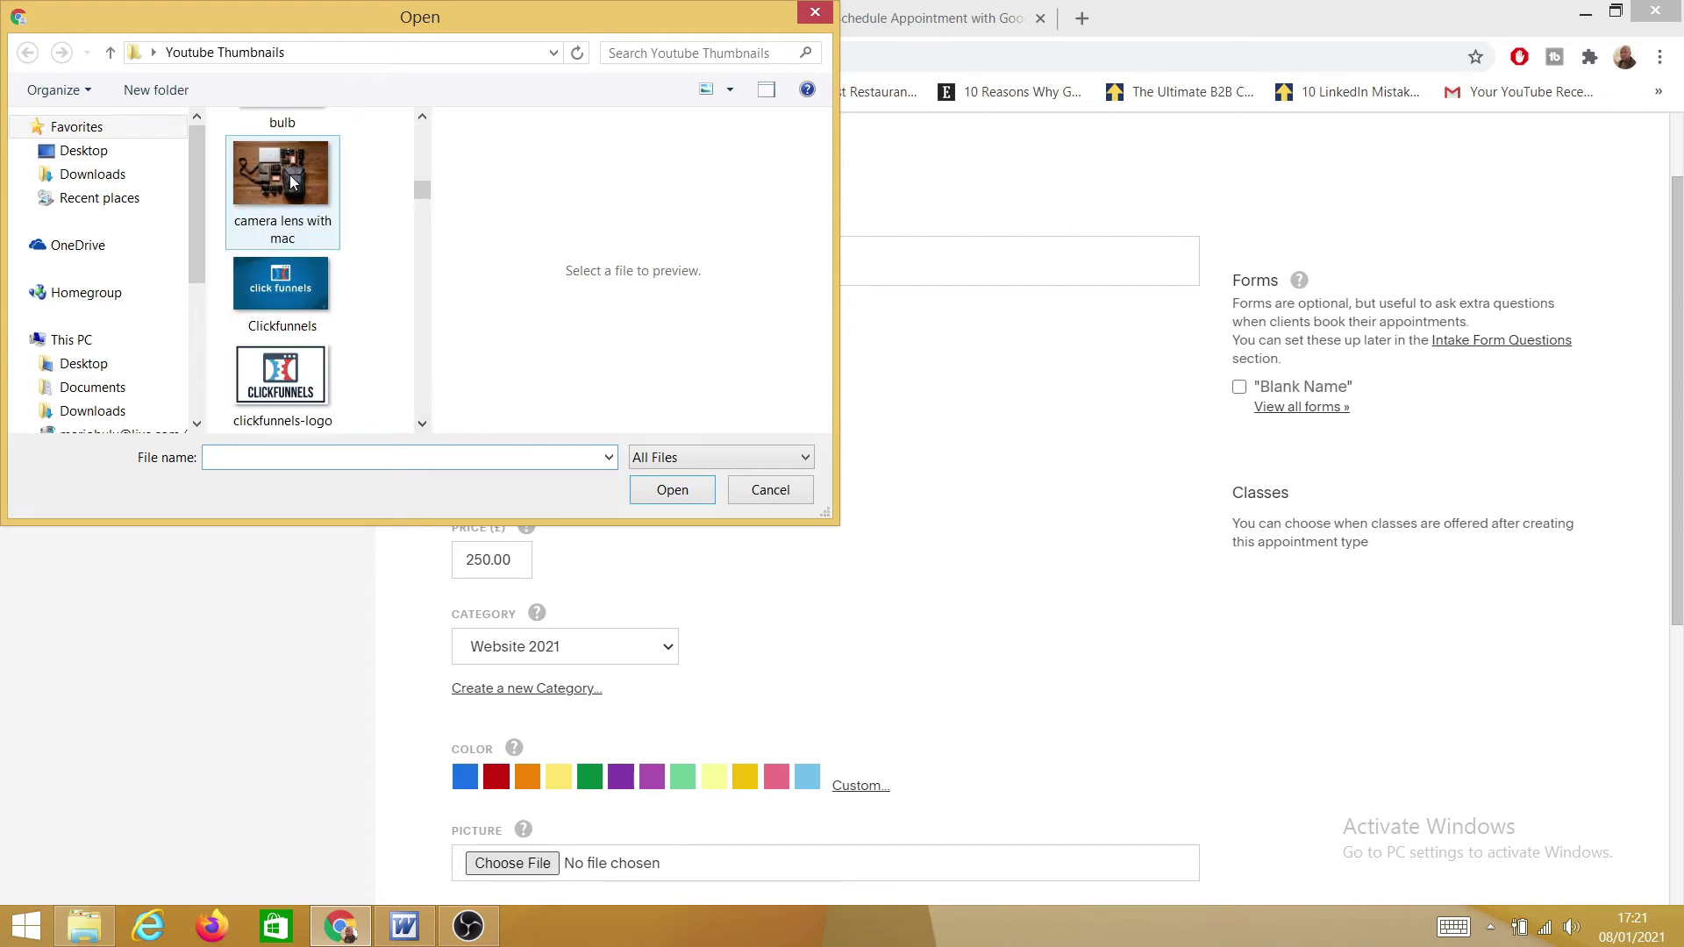
{"action": "left_click", "coordinate": [282, 186]}
{"action": "left_click", "coordinate": [673, 490]}
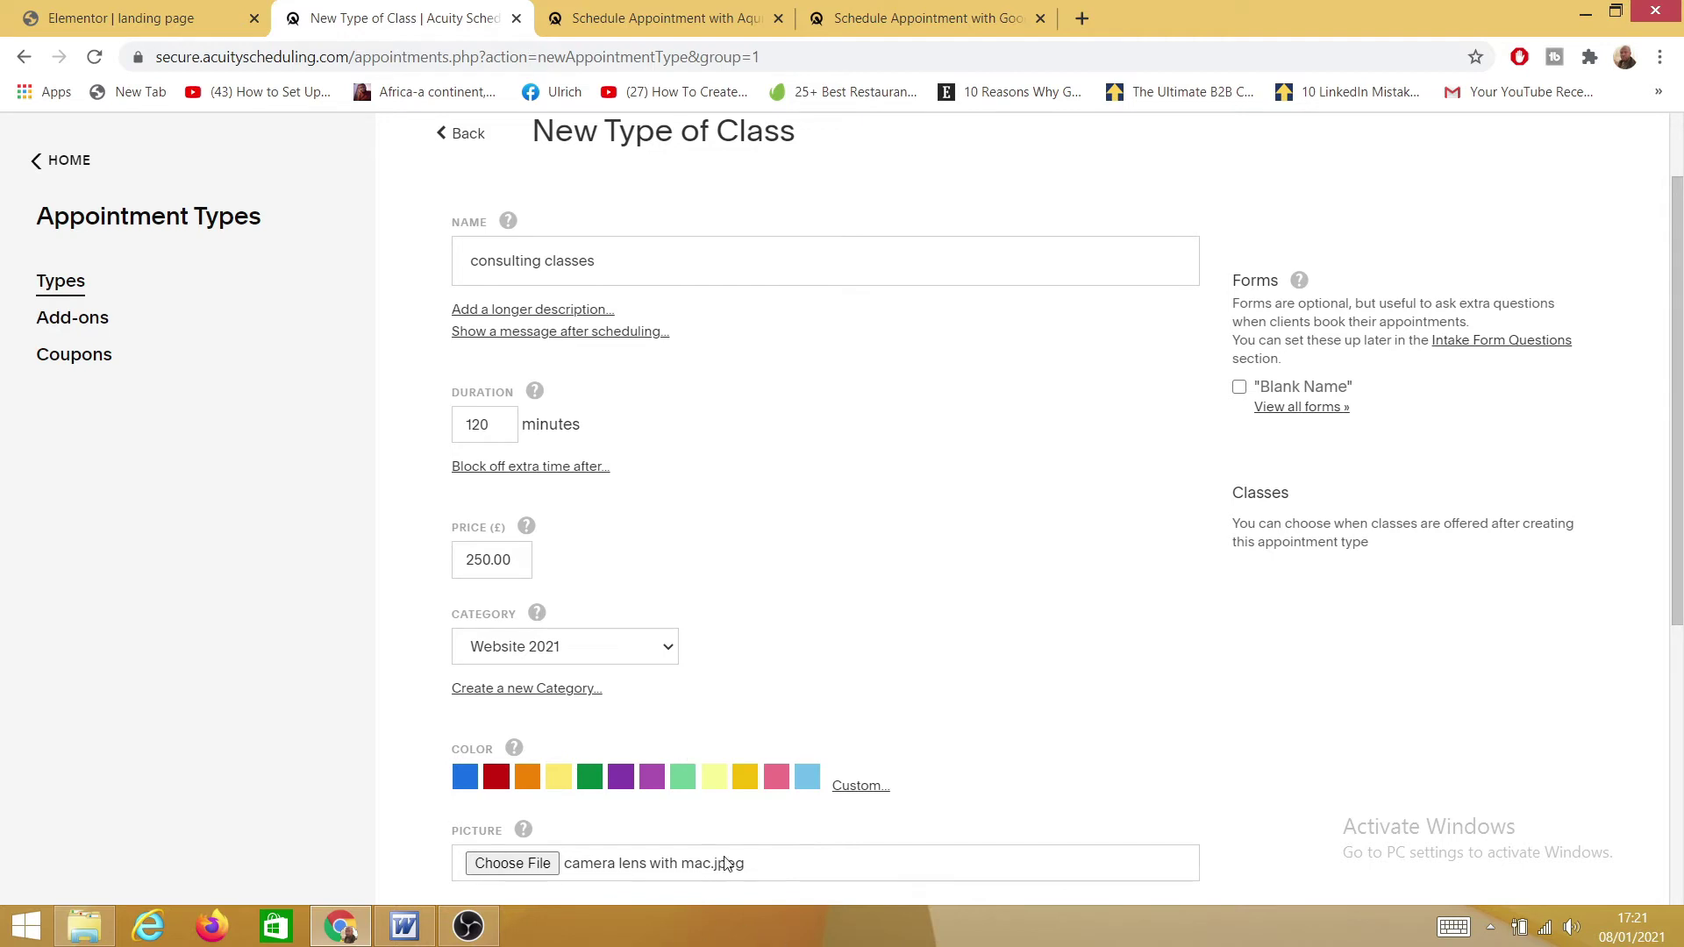
- Set the maximum number of people for the group class to 11 and save the appointment type
{"action": "scroll", "coordinate": [658, 743], "scroll_direction": "down", "scroll_amount": 3}
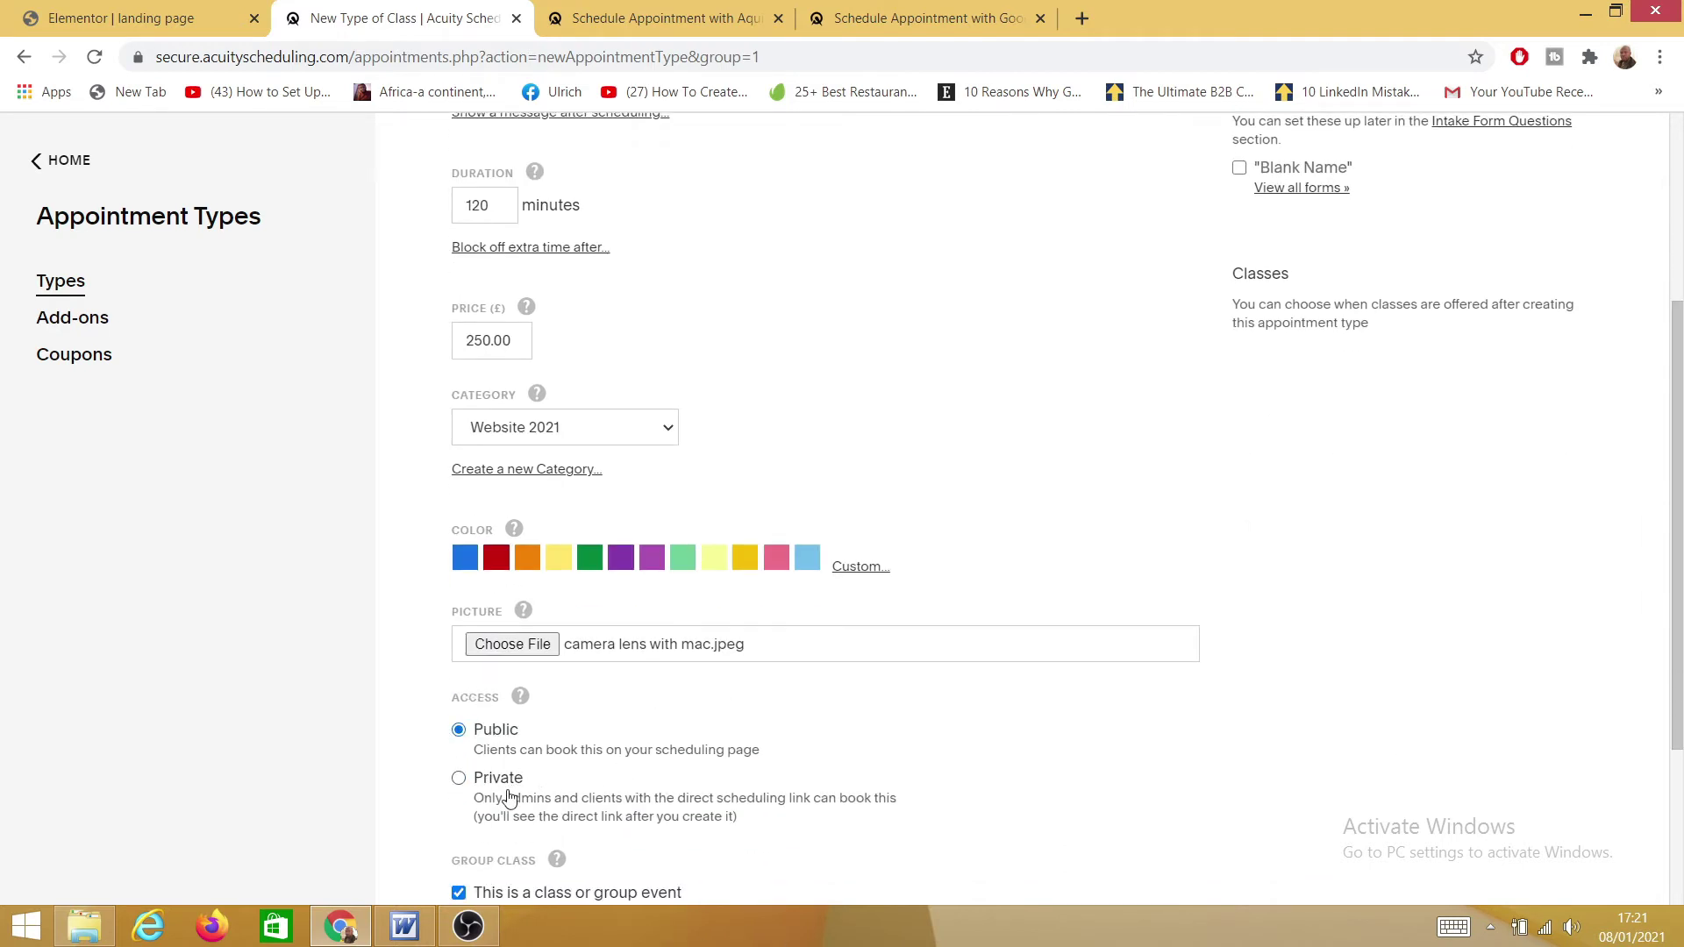
{"action": "scroll", "coordinate": [478, 834], "scroll_direction": "down", "scroll_amount": 3}
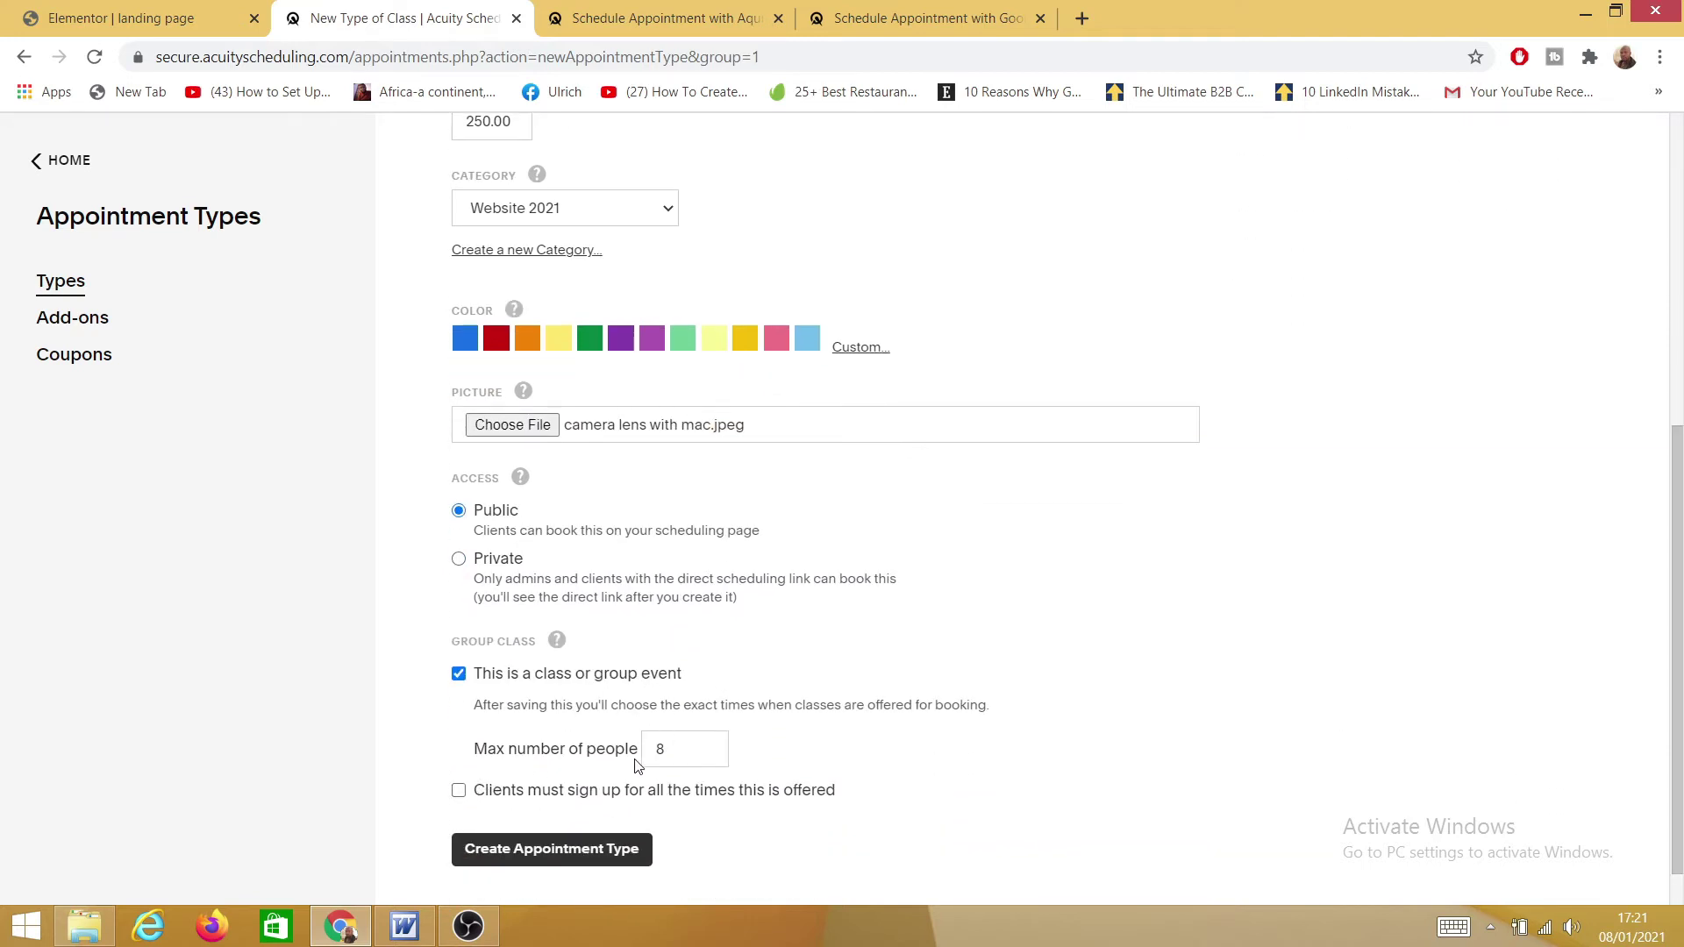
{"action": "mouse_move", "coordinate": [507, 688]}
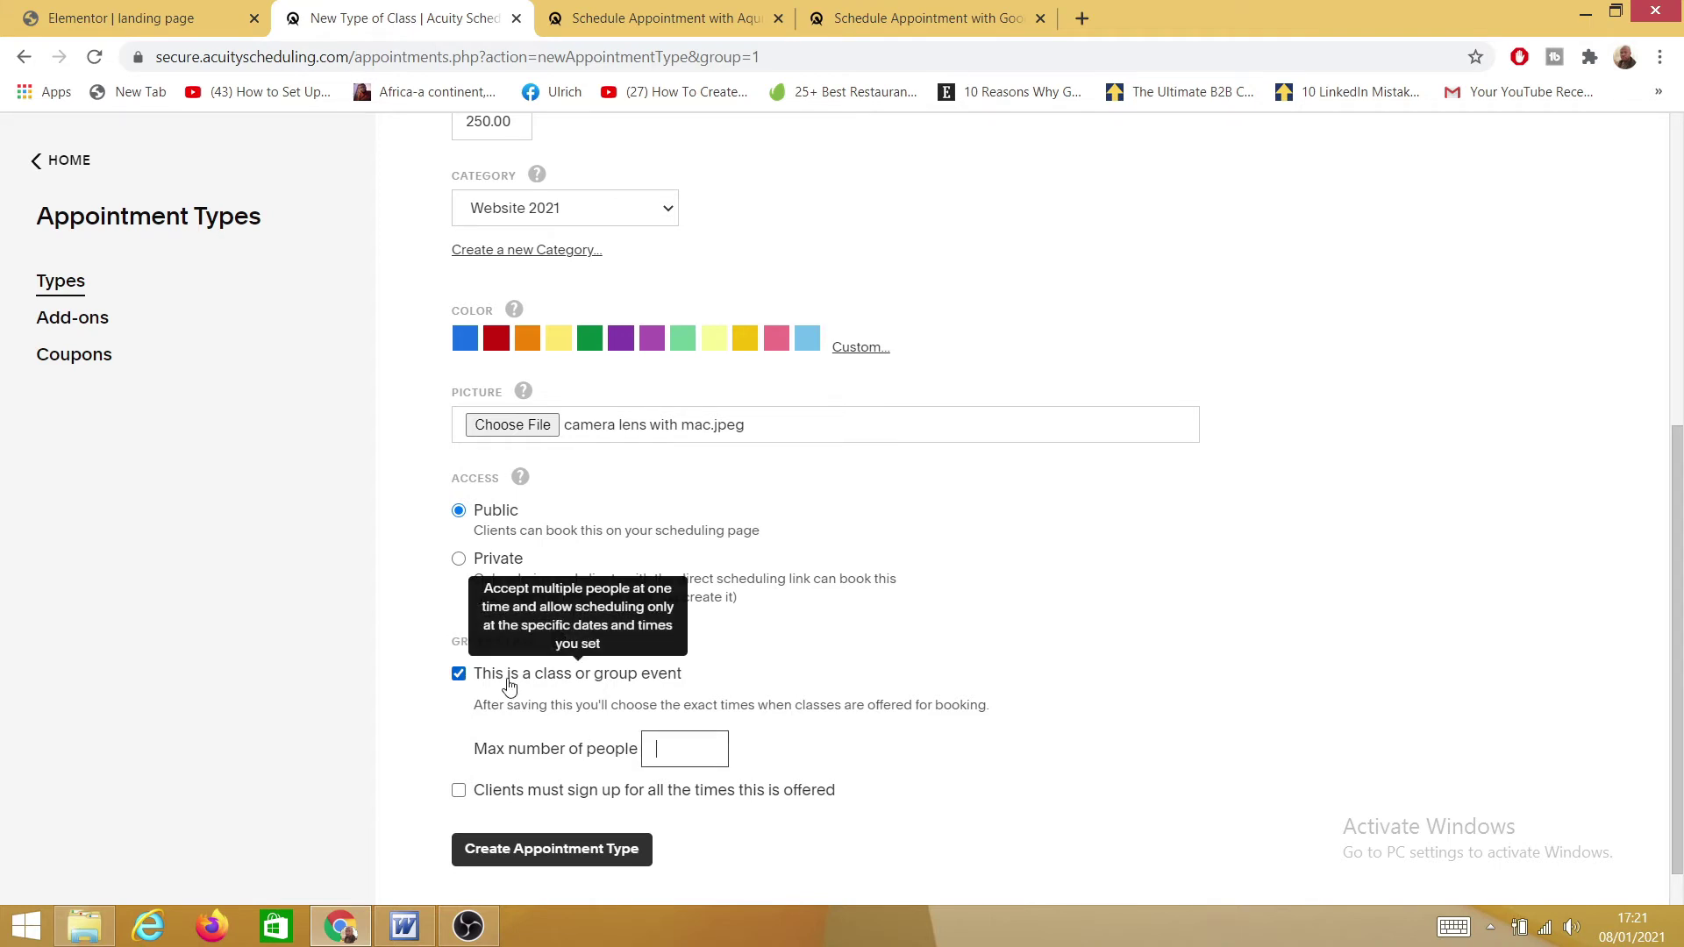
{"action": "type", "text": "12"}
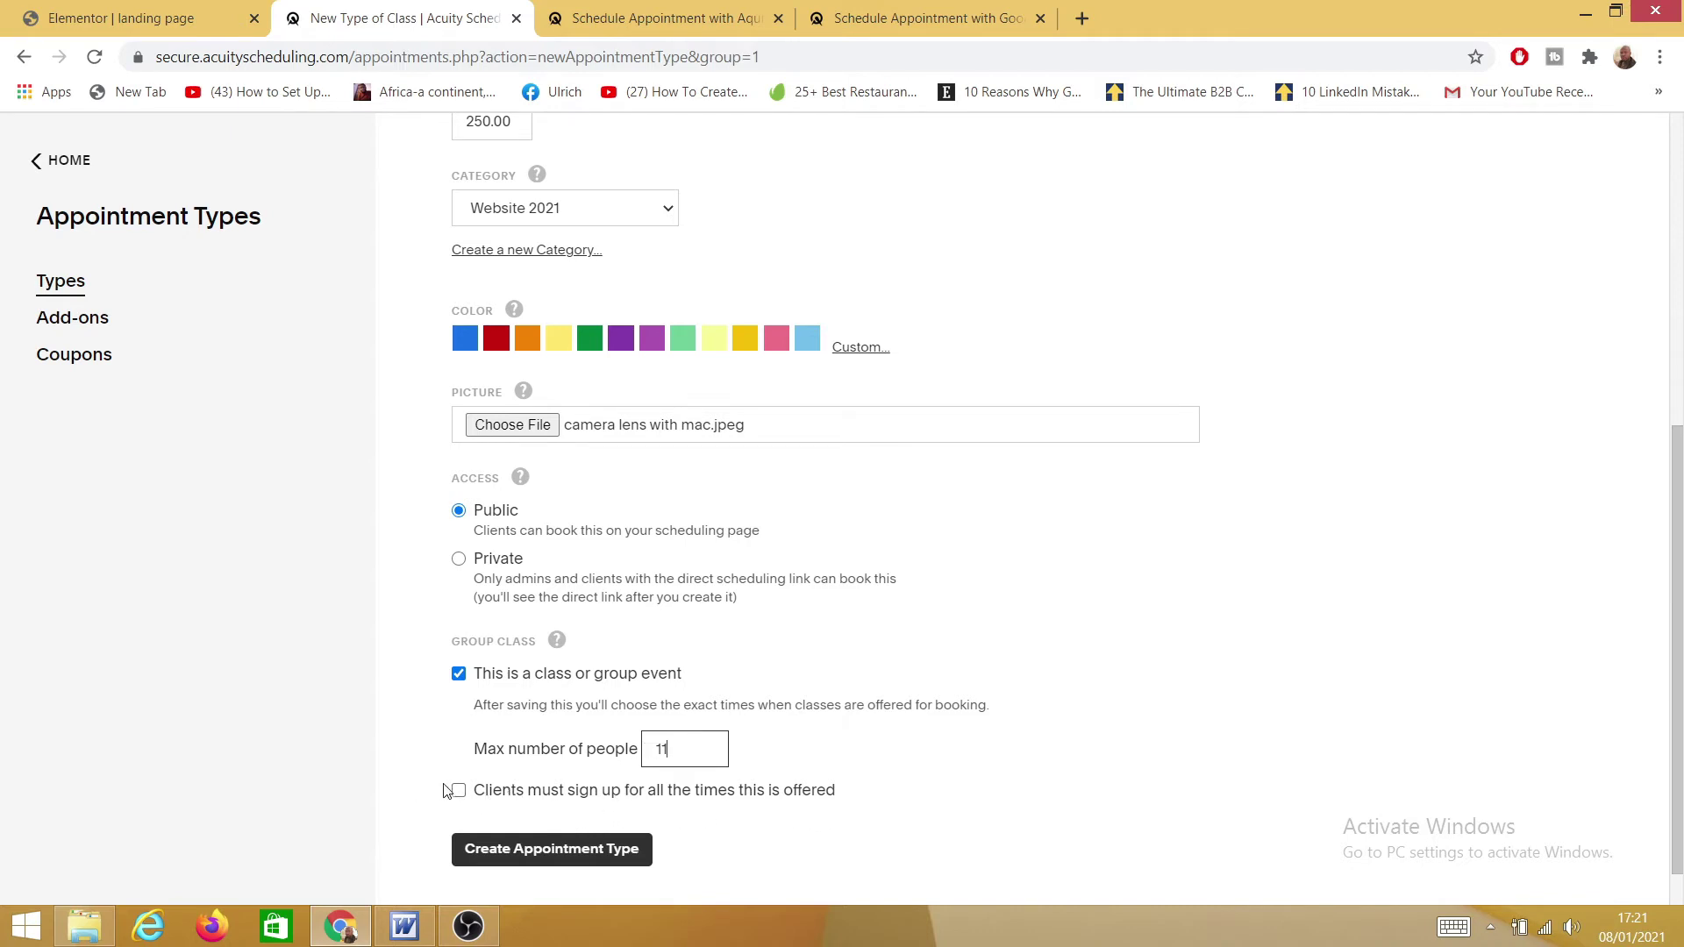
{"action": "left_click", "coordinate": [521, 859]}
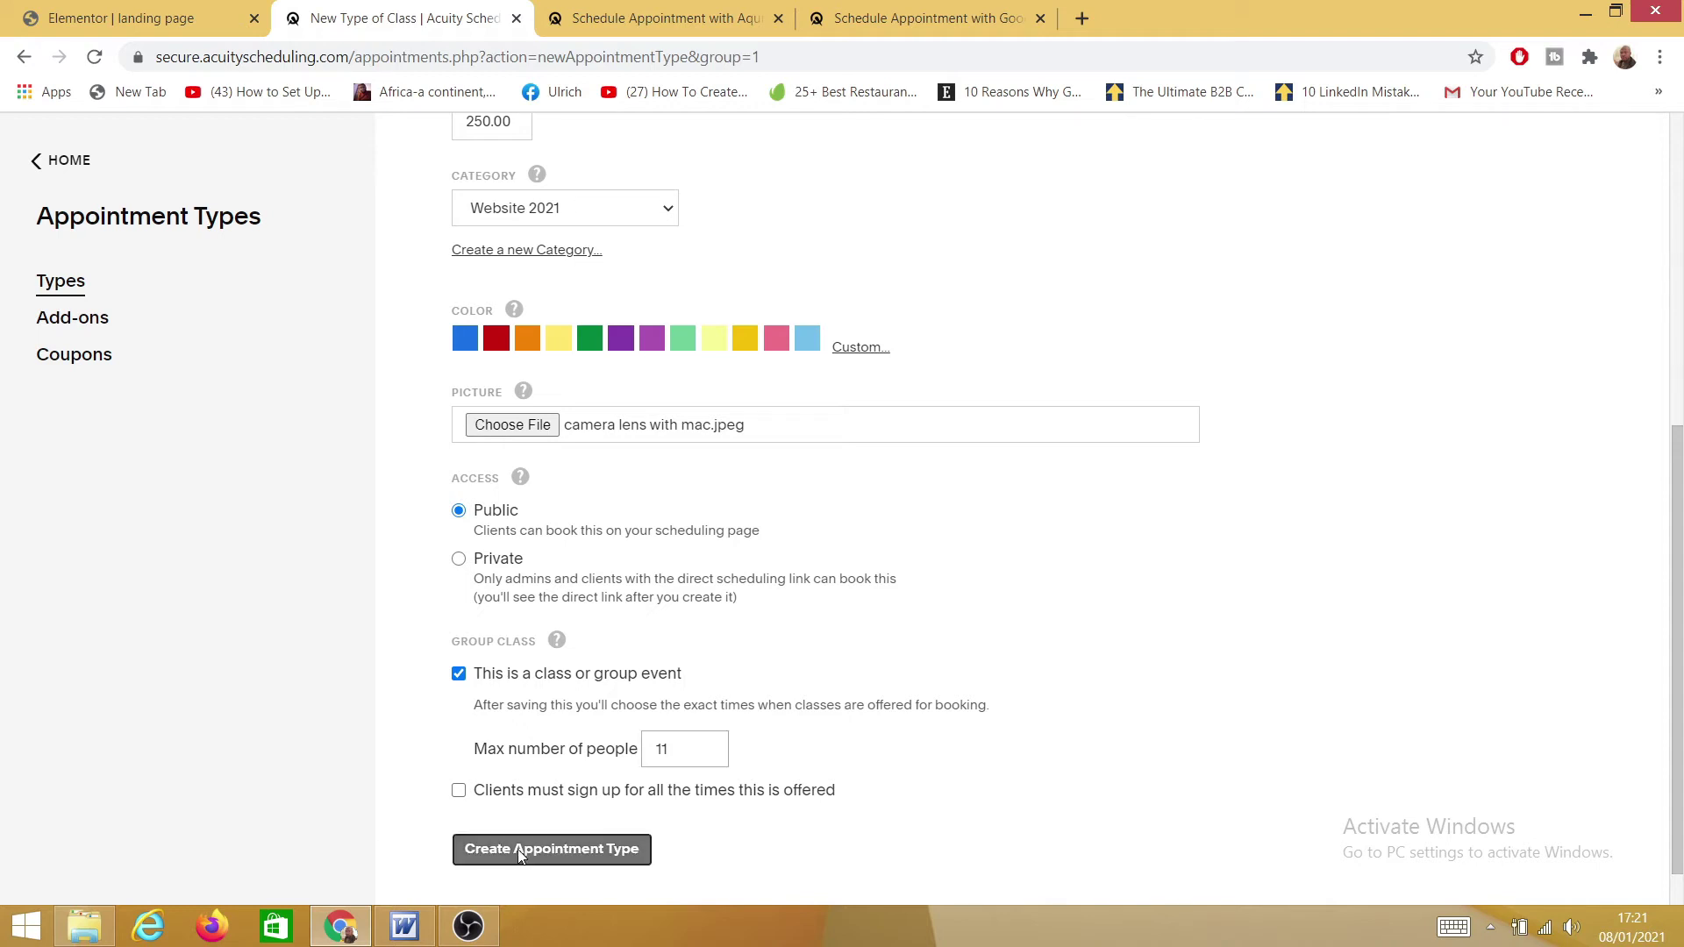
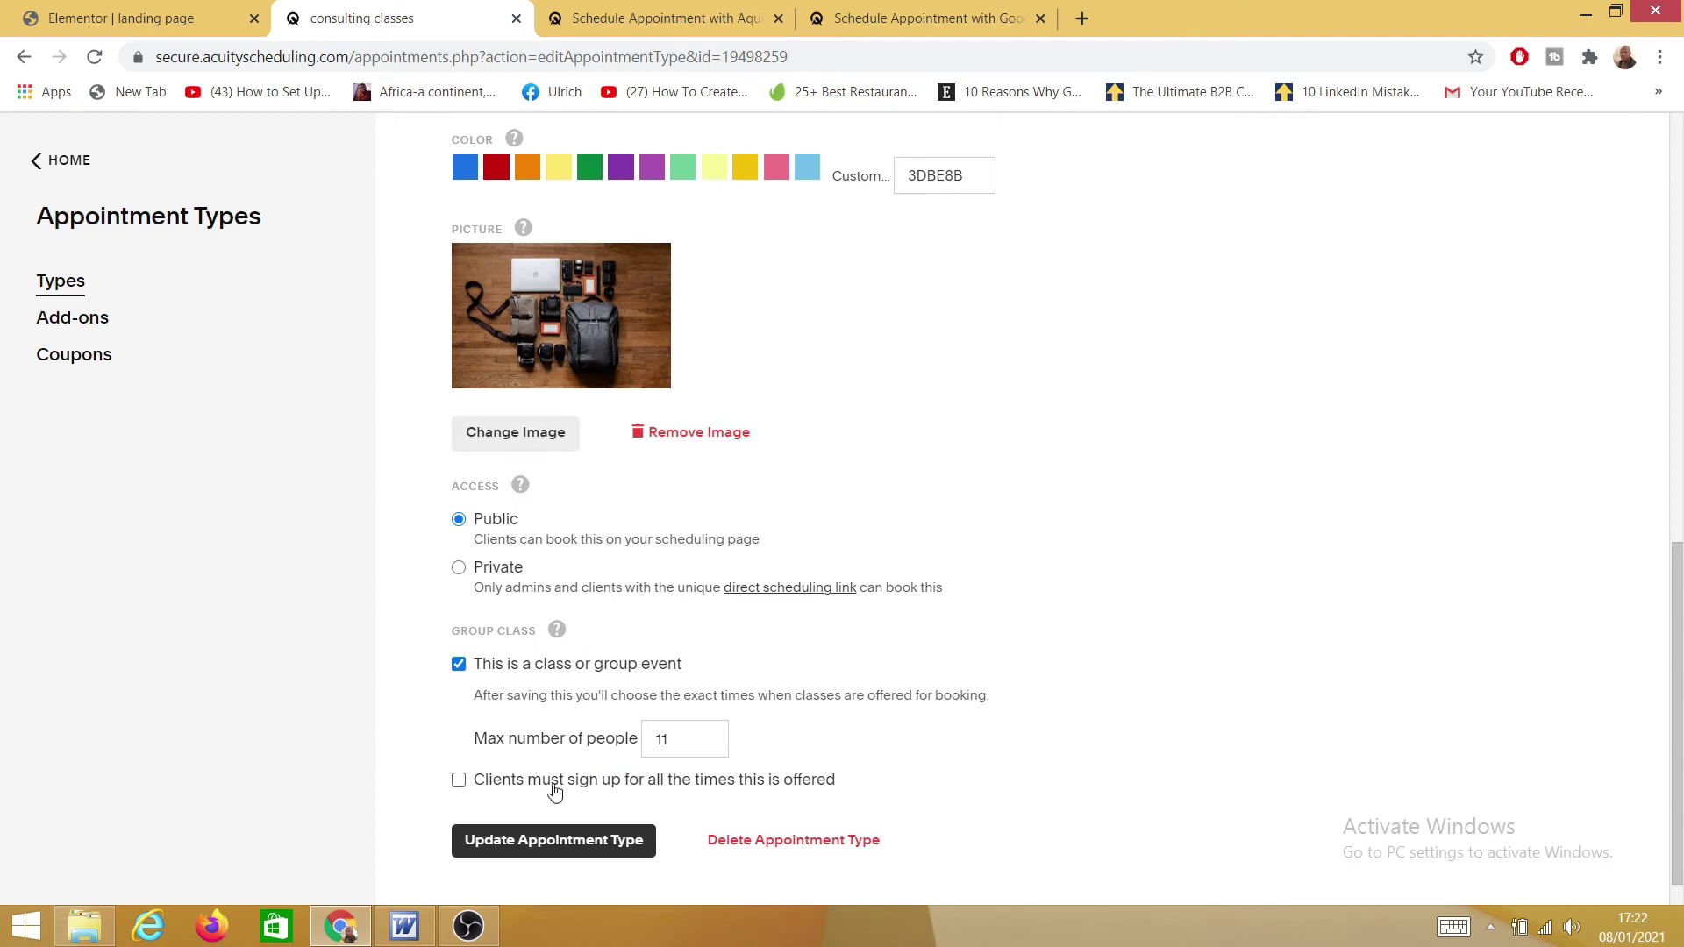
{"action": "left_click", "coordinate": [553, 840]}
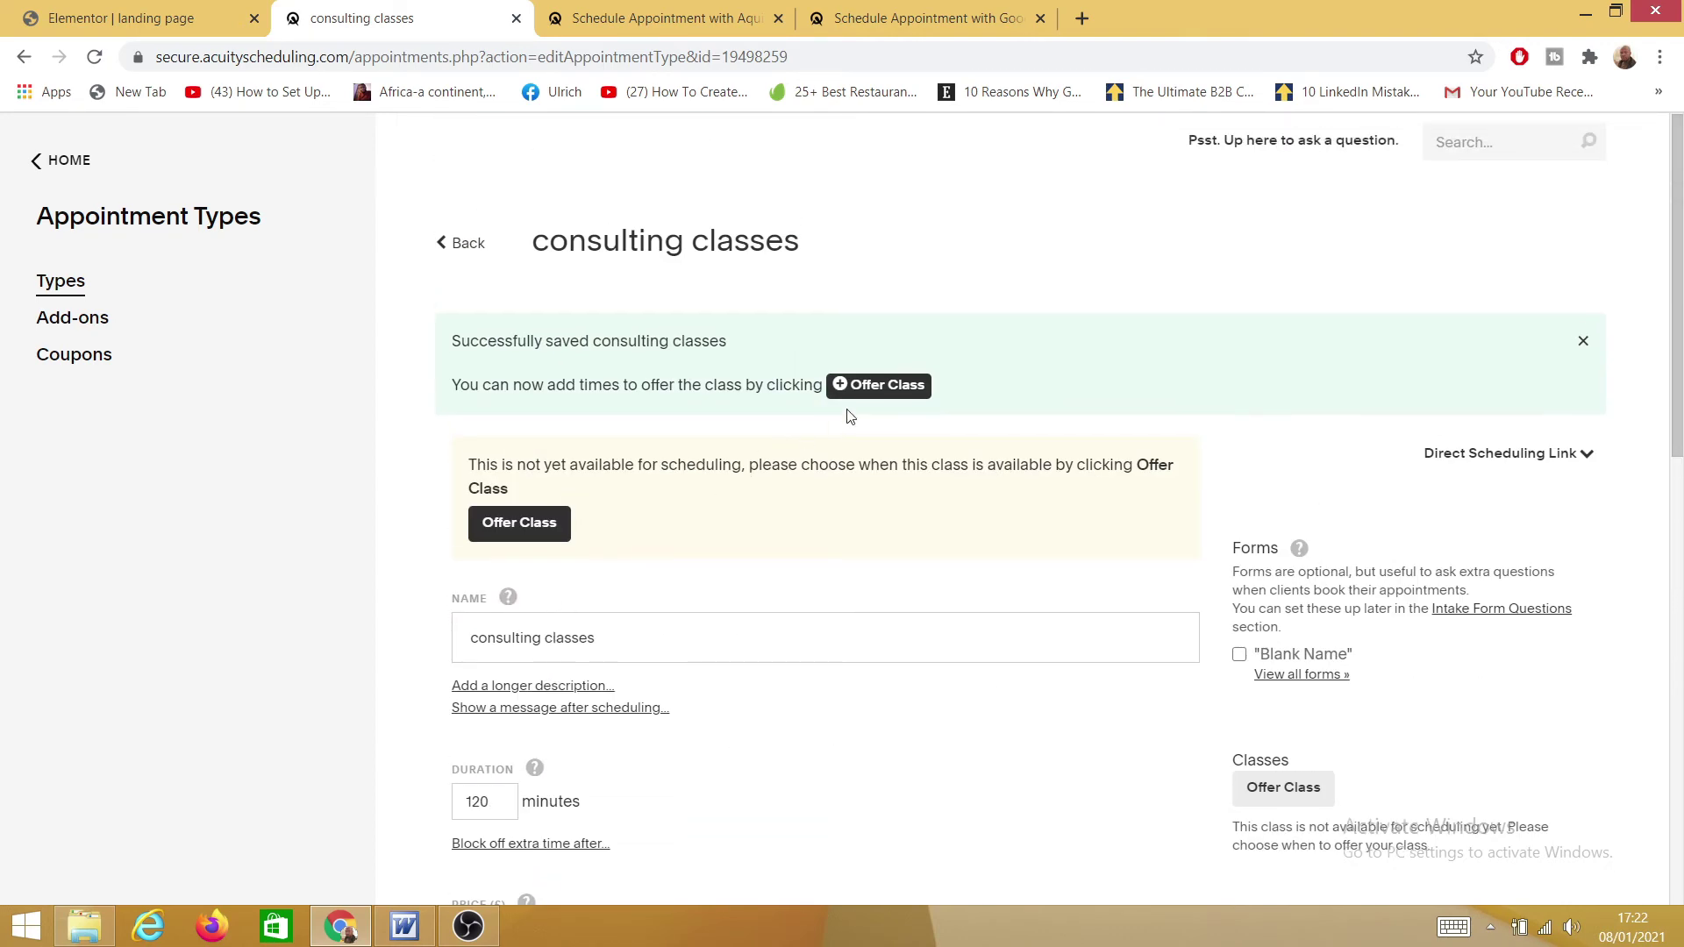
- Offer the consulting class on 01/14/2021 at 9:00 am and save that class time
{"action": "left_click", "coordinate": [868, 385]}
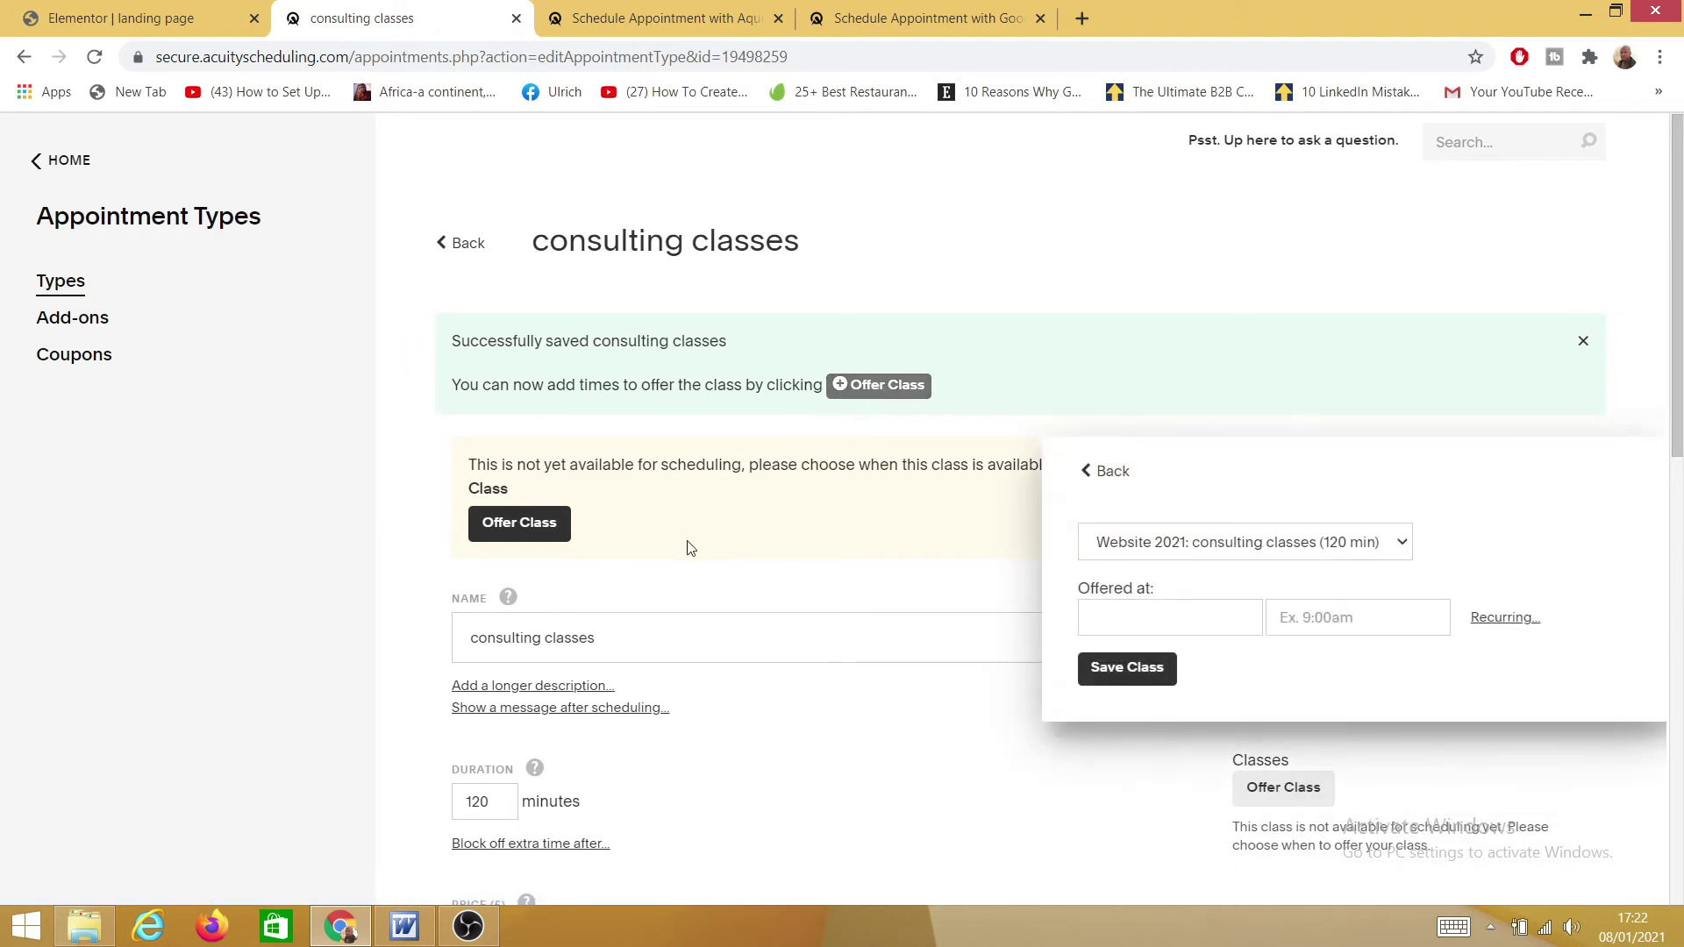
{"action": "left_click", "coordinate": [1132, 621]}
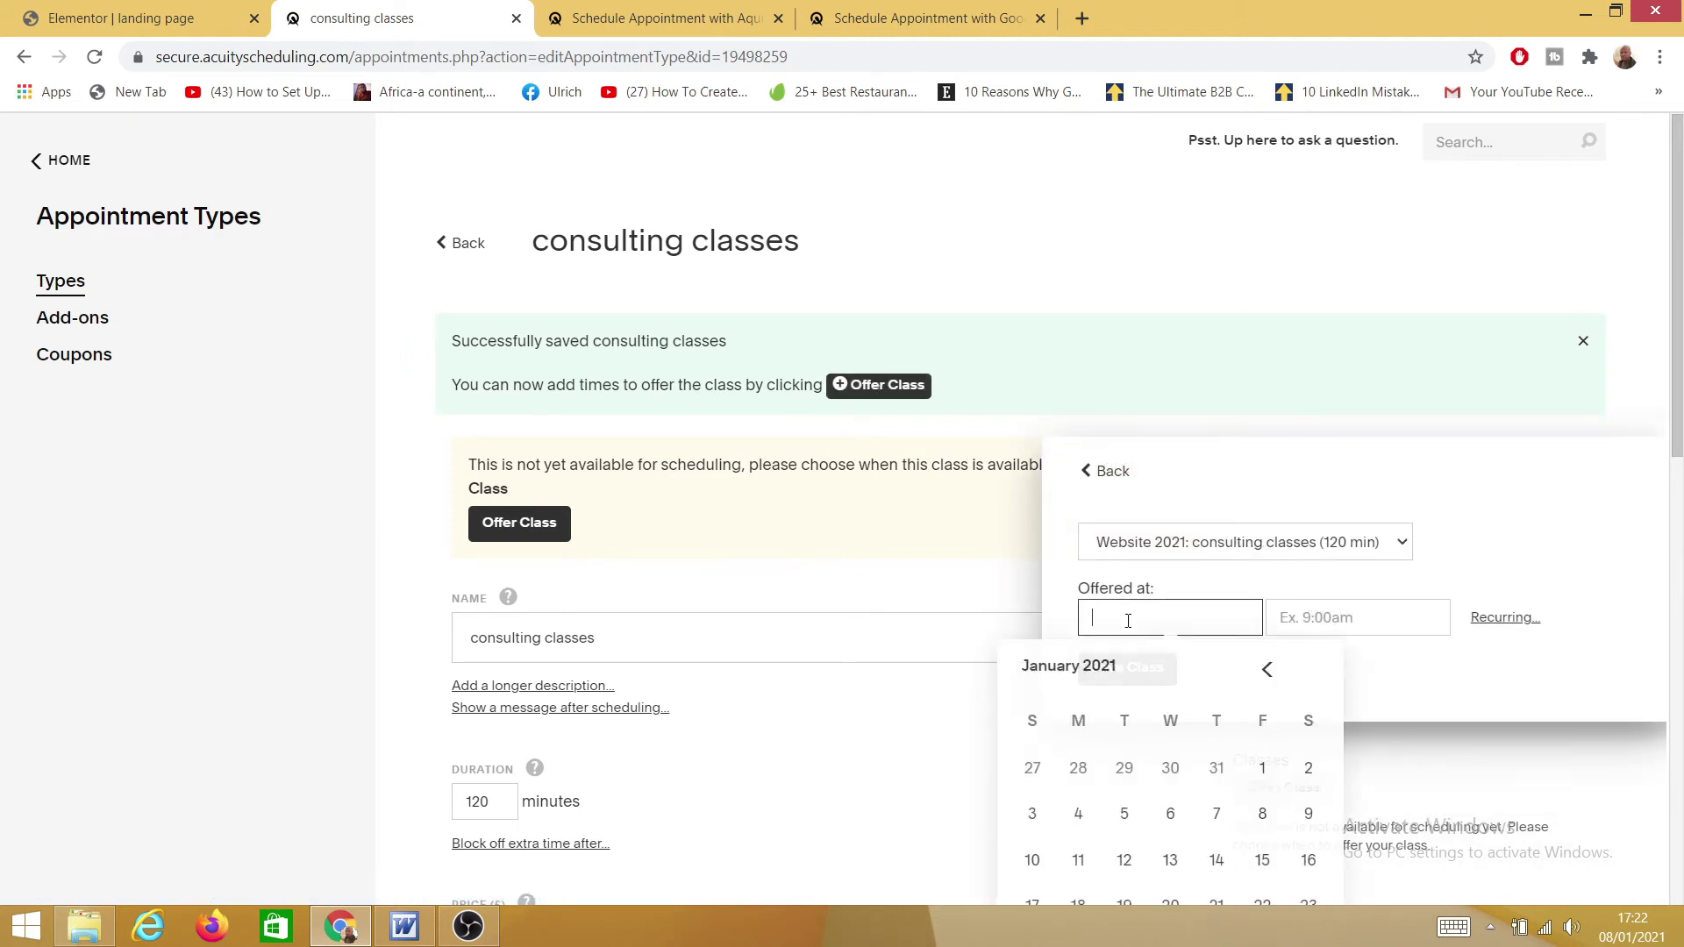
{"action": "scroll", "coordinate": [1219, 675], "scroll_direction": "down", "scroll_amount": 3}
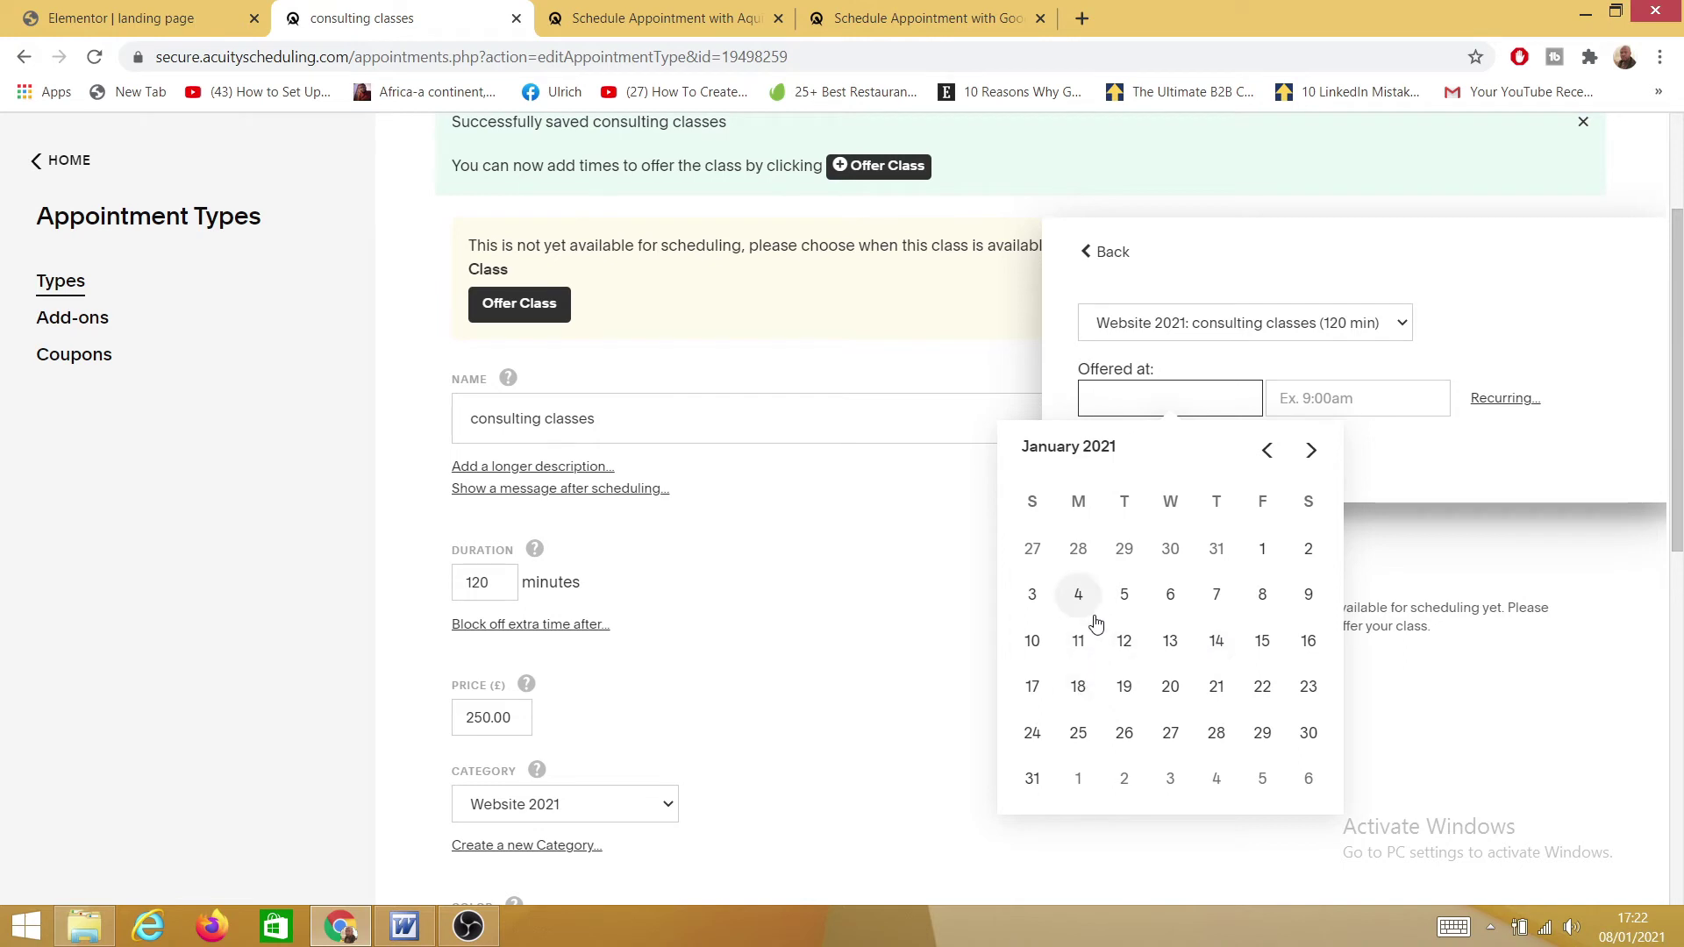
{"action": "left_click", "coordinate": [1215, 642]}
{"action": "left_click", "coordinate": [1351, 412]}
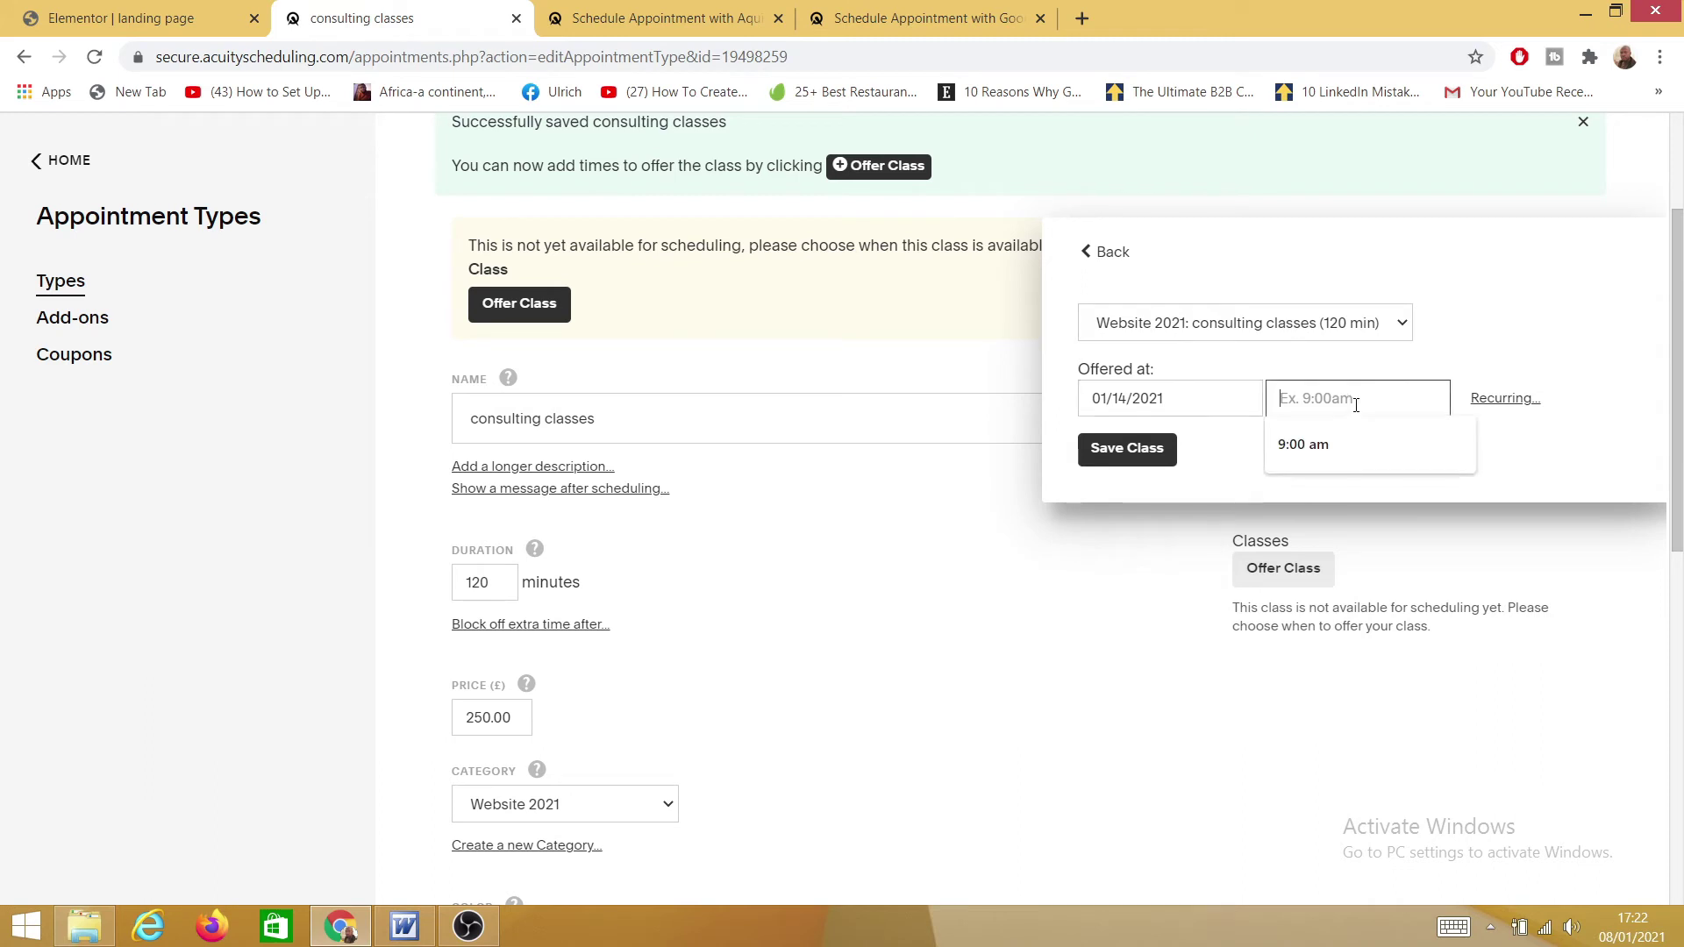
{"action": "left_click", "coordinate": [1317, 440]}
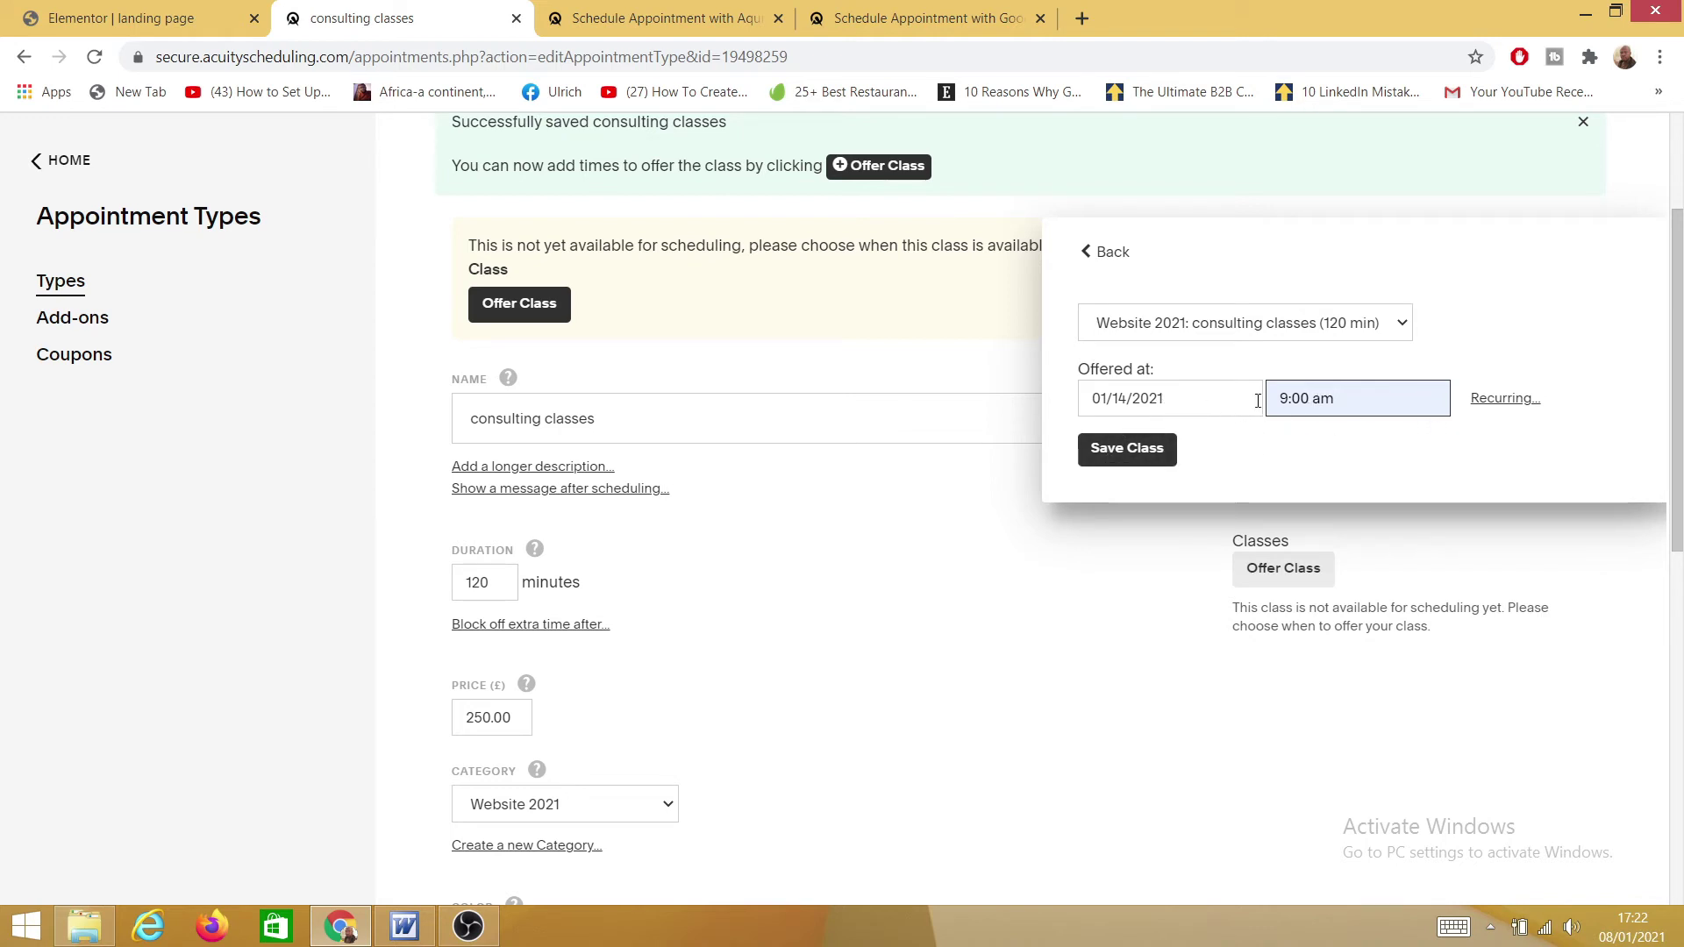
{"action": "left_click", "coordinate": [1127, 463]}
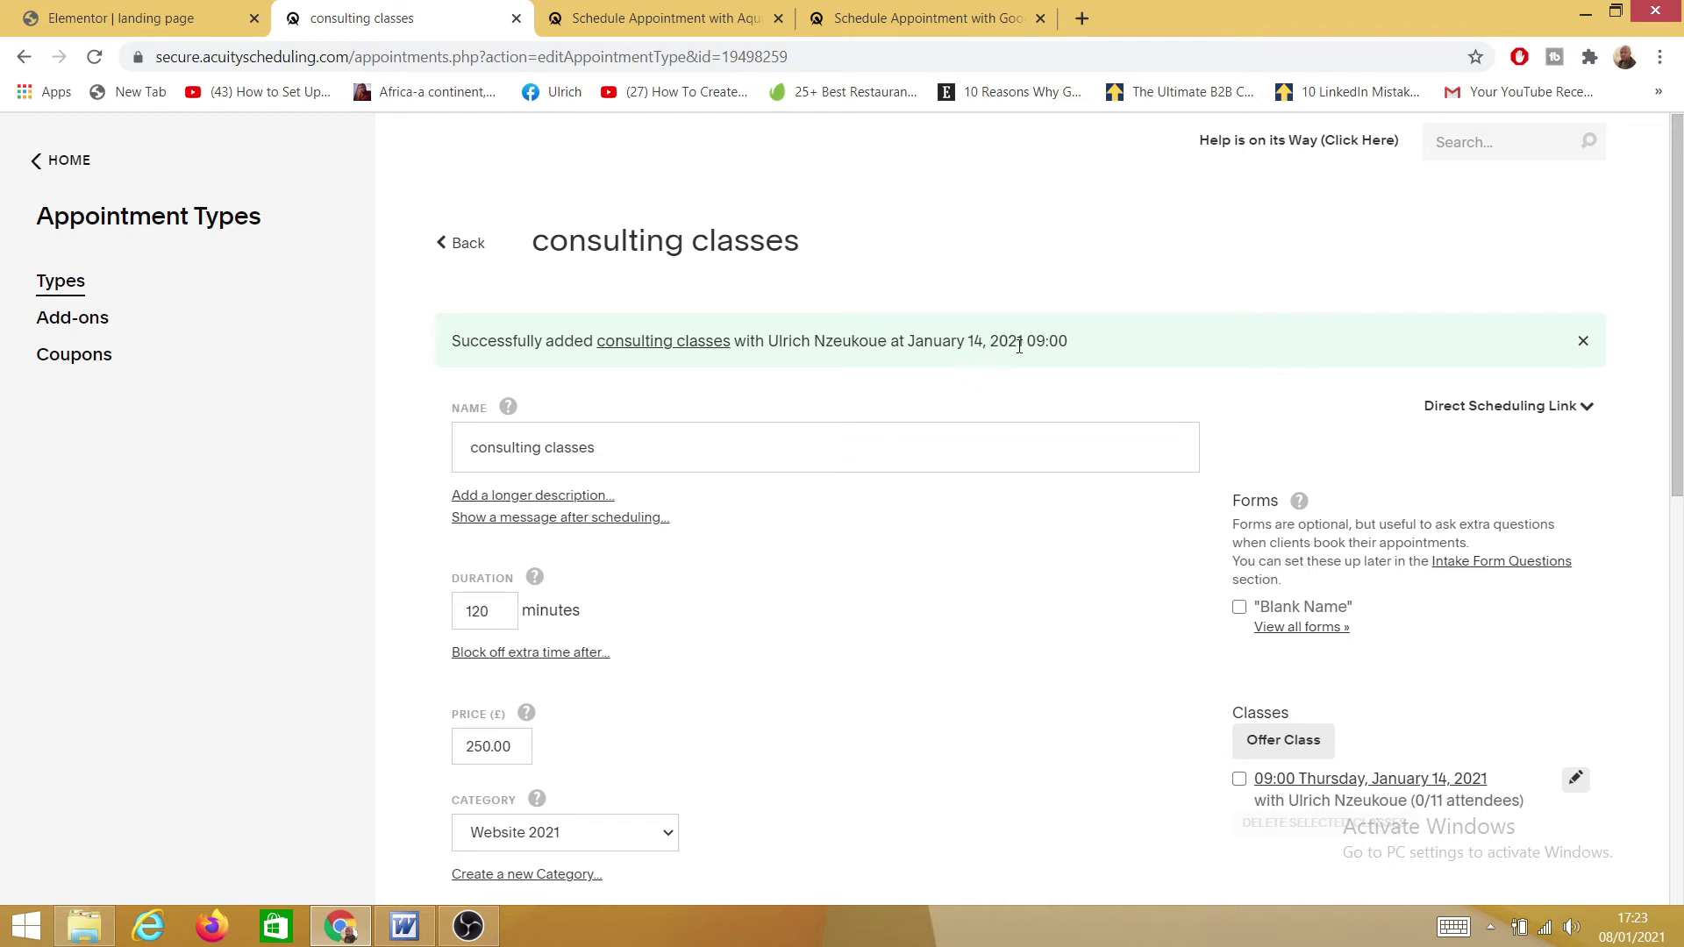
- Reopen the consulting classes settings, check them through and update the appointment type
{"action": "left_click", "coordinate": [670, 342]}
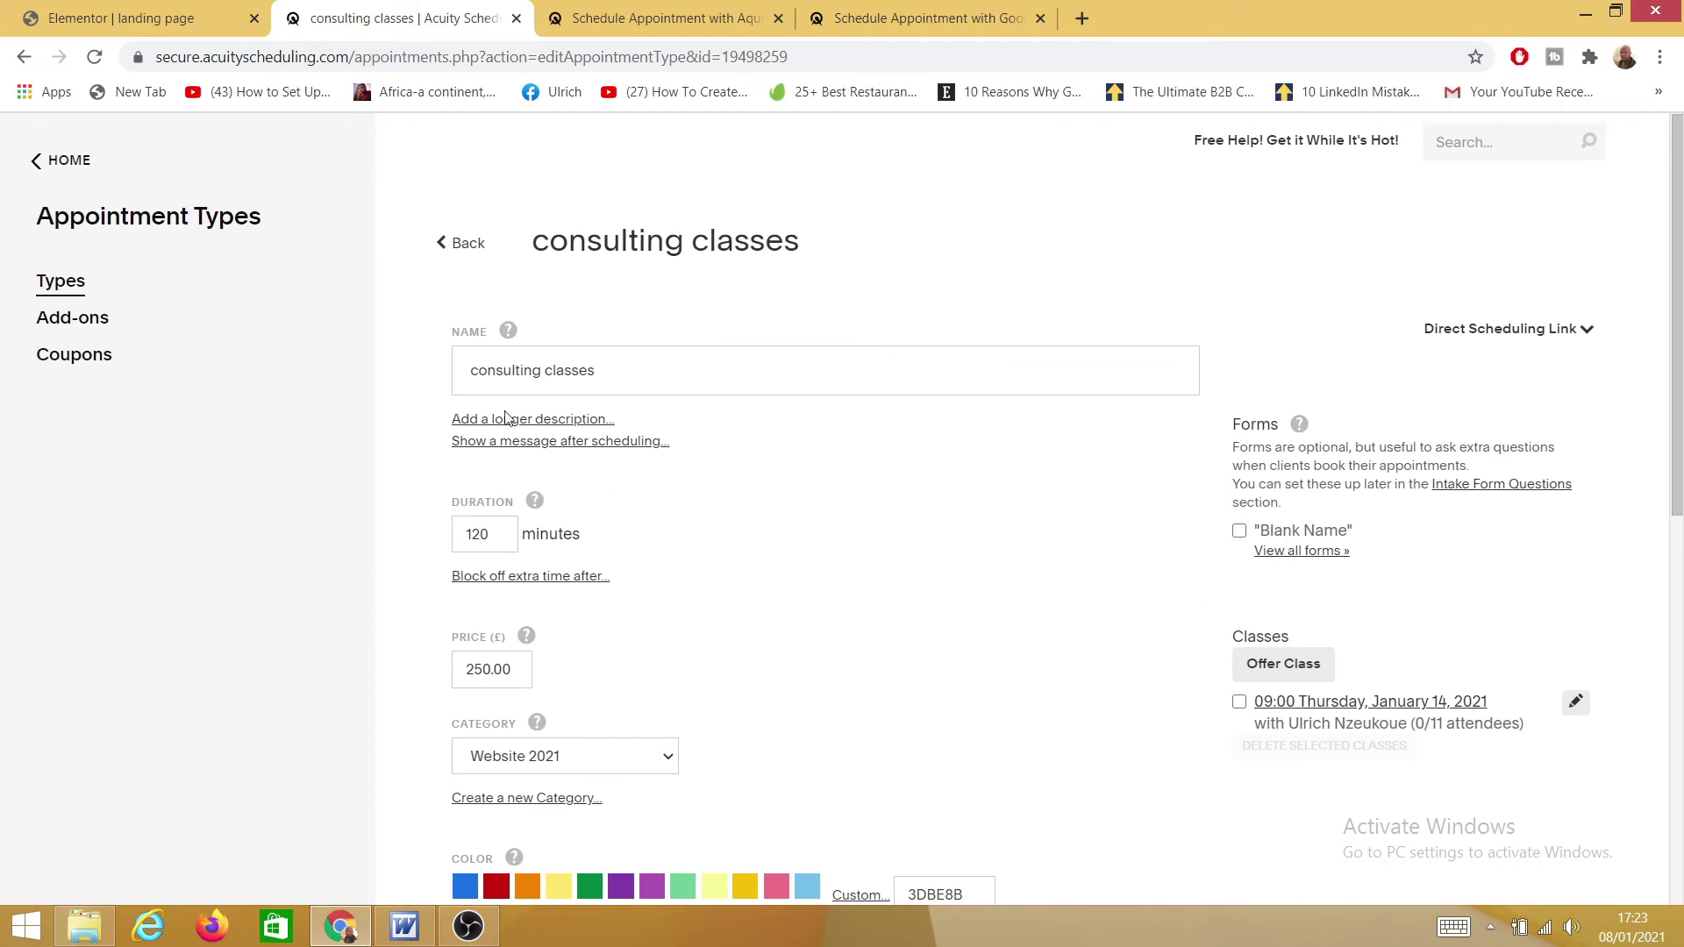
{"action": "scroll", "coordinate": [988, 524], "scroll_direction": "down", "scroll_amount": 4}
{"action": "scroll", "coordinate": [733, 459], "scroll_direction": "up", "scroll_amount": 4}
{"action": "scroll", "coordinate": [965, 585], "scroll_direction": "down", "scroll_amount": 9}
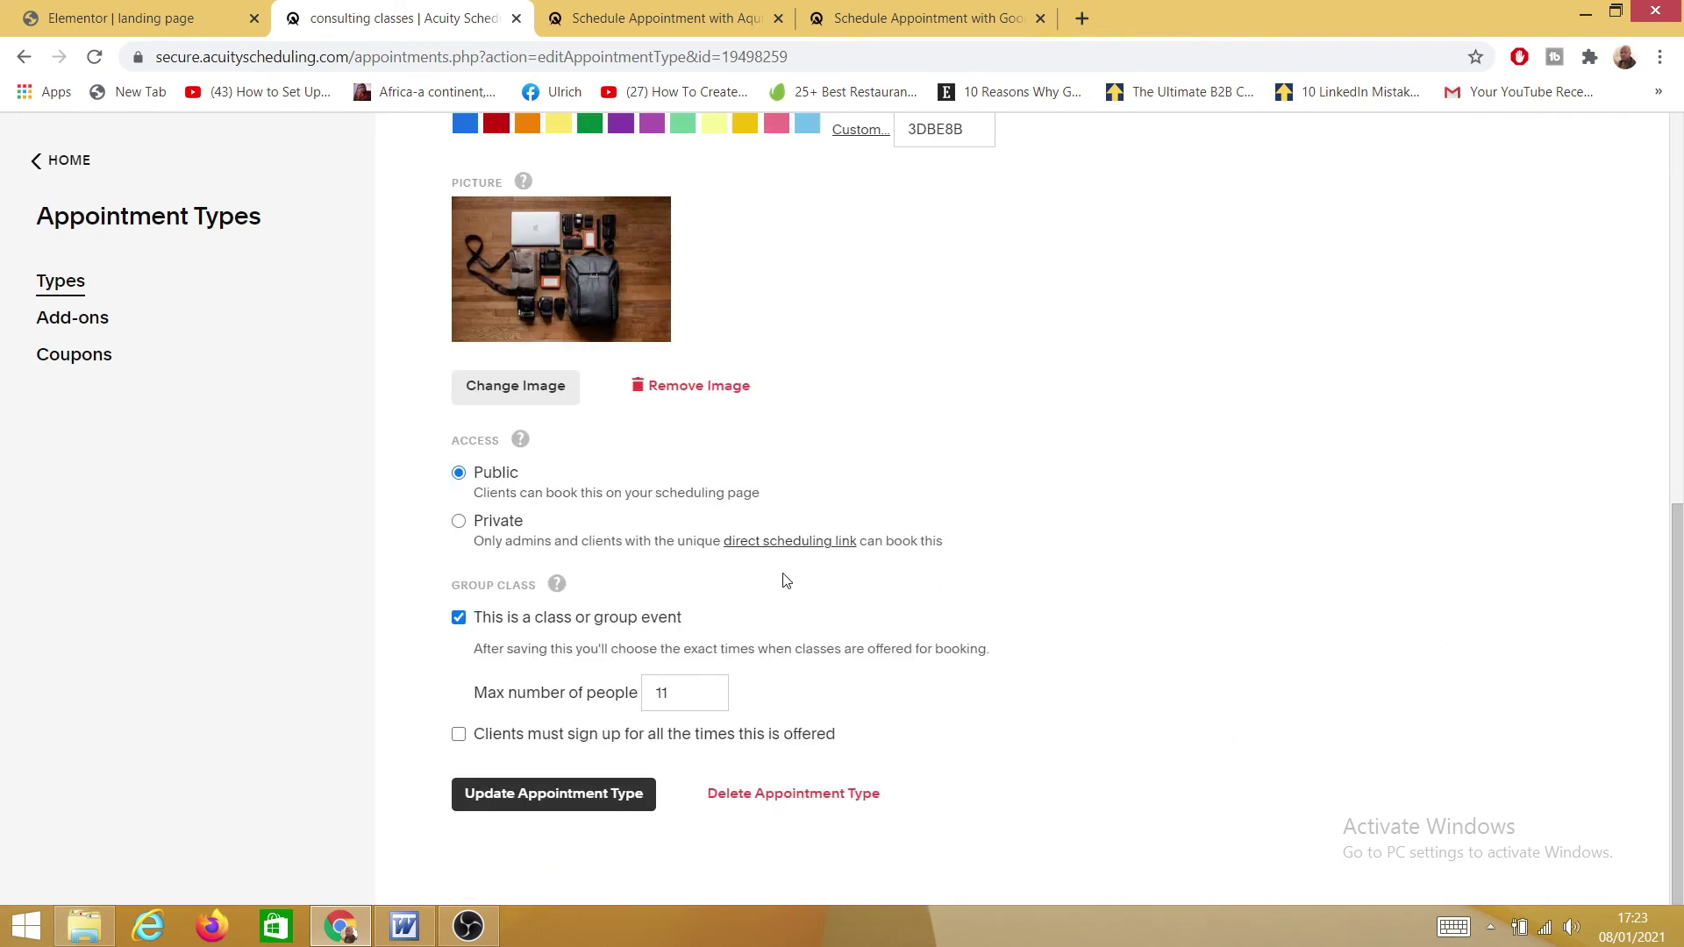
{"action": "left_click", "coordinate": [520, 800]}
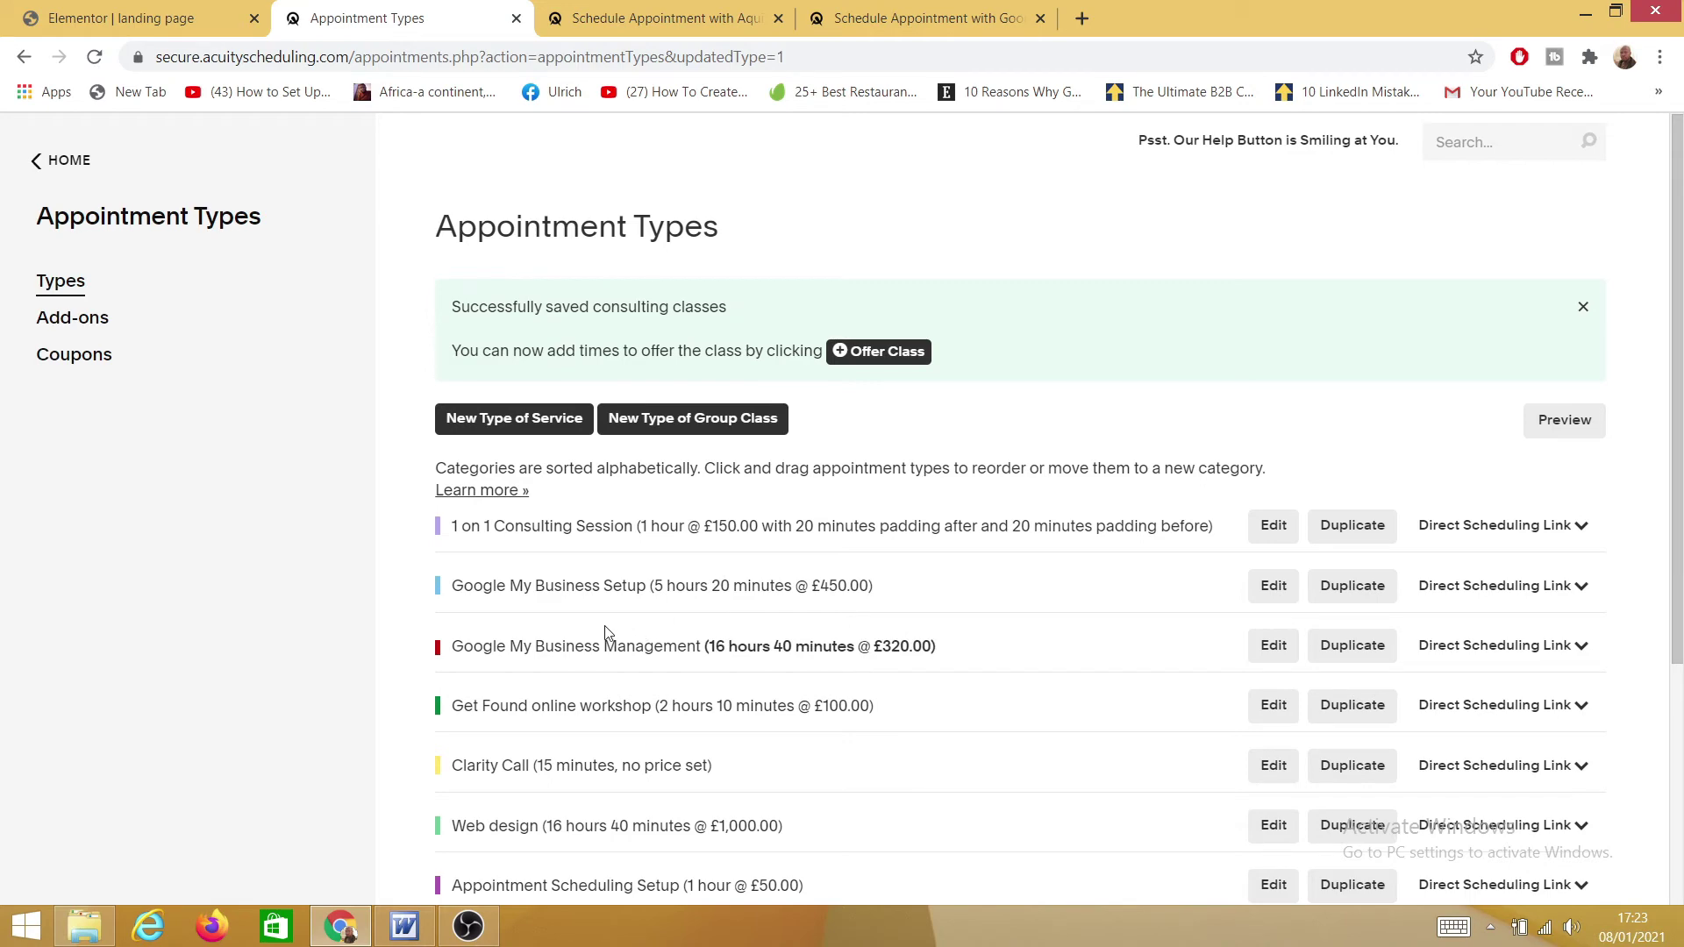
- Check the appointment types list for the services and classes under the Website 2021 category
{"action": "scroll", "coordinate": [605, 632], "scroll_direction": "down", "scroll_amount": 4}
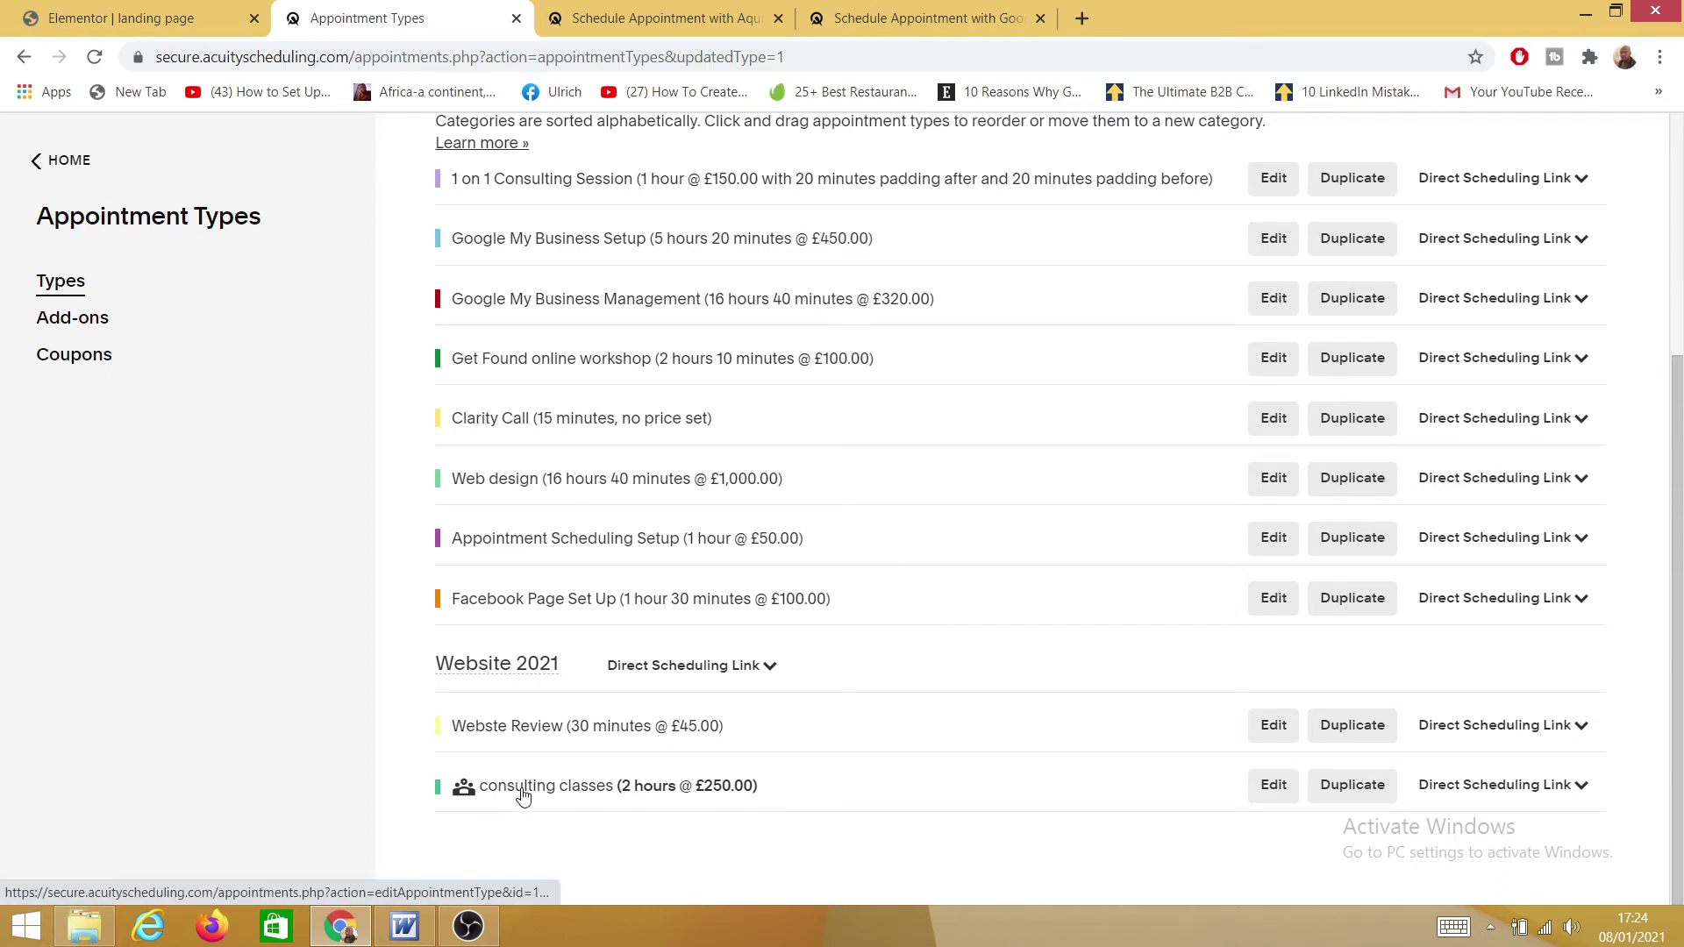
{"action": "scroll", "coordinate": [527, 790], "scroll_direction": "up", "scroll_amount": 4}
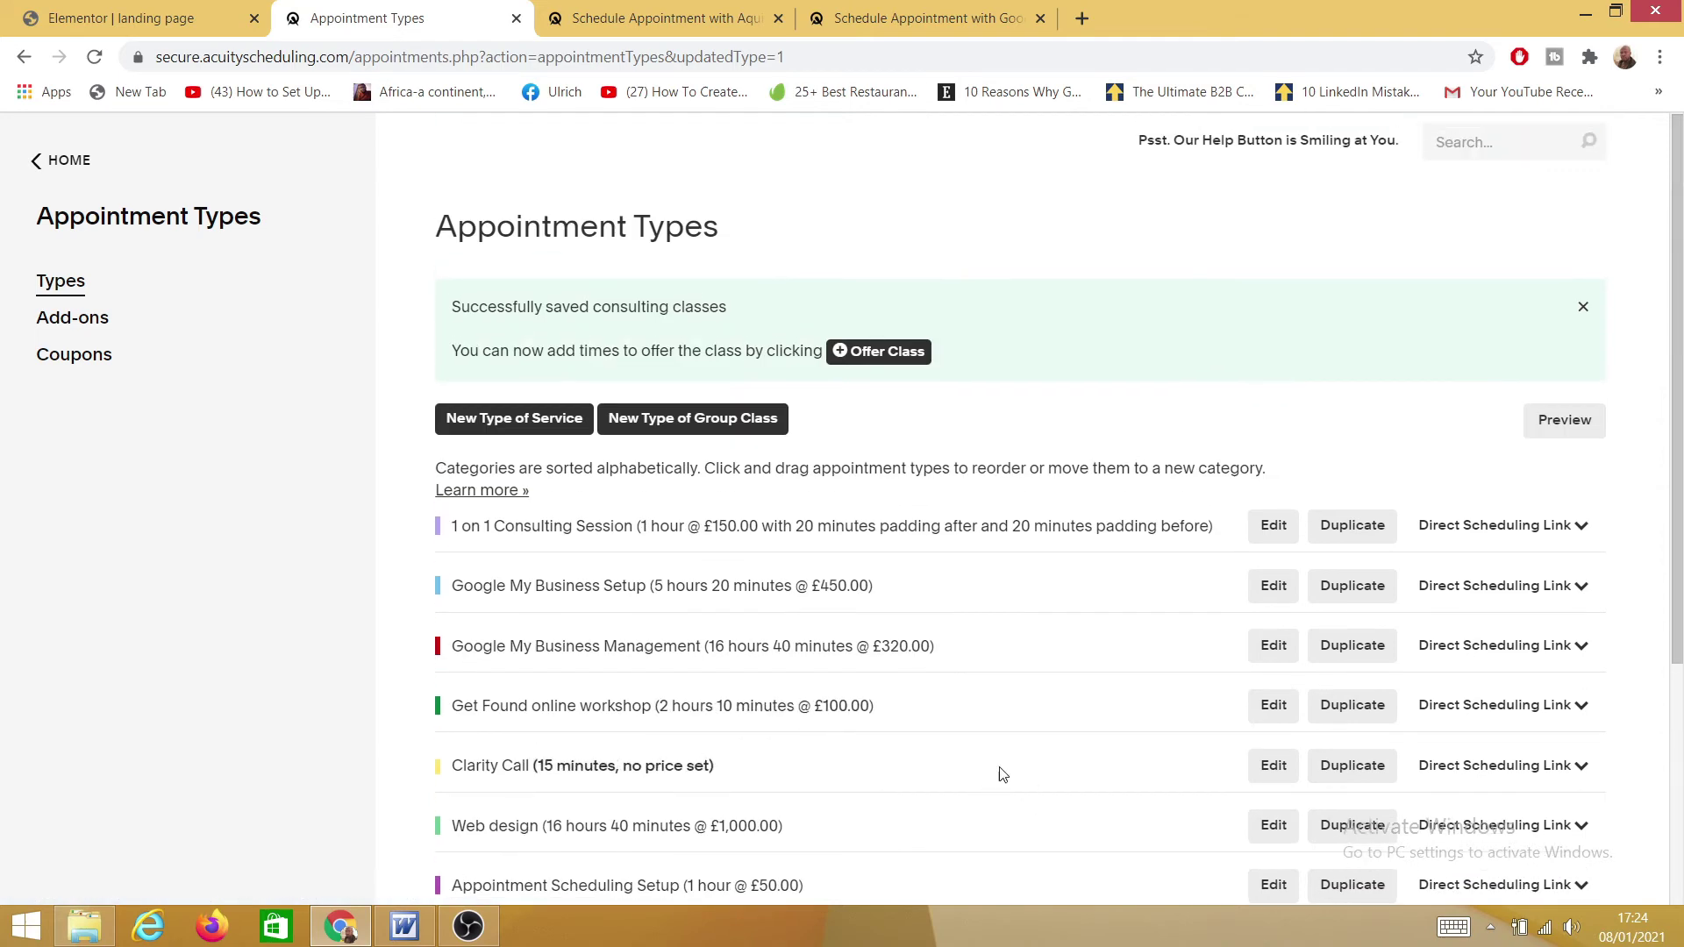
{"action": "scroll", "coordinate": [711, 763], "scroll_direction": "down", "scroll_amount": 4}
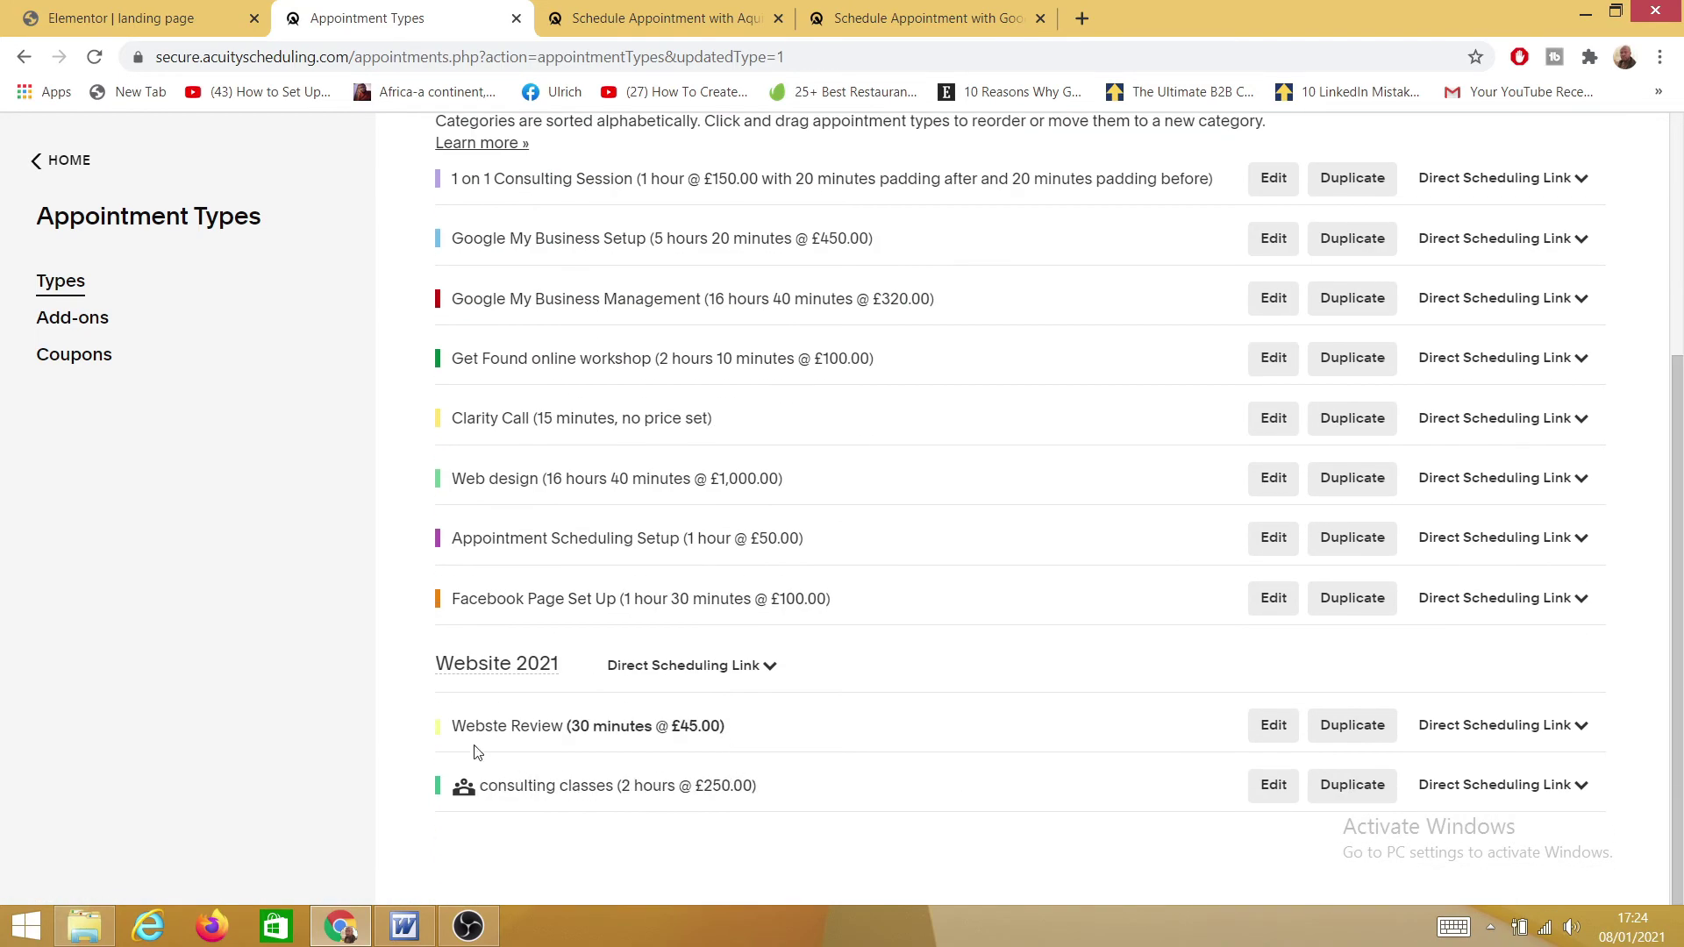
{"action": "scroll", "coordinate": [376, 676], "scroll_direction": "up", "scroll_amount": 4}
- Return to the account's home page and open the Payment Settings
{"action": "key", "text": "alt+Left"}
{"action": "scroll", "coordinate": [184, 597], "scroll_direction": "down", "scroll_amount": 5}
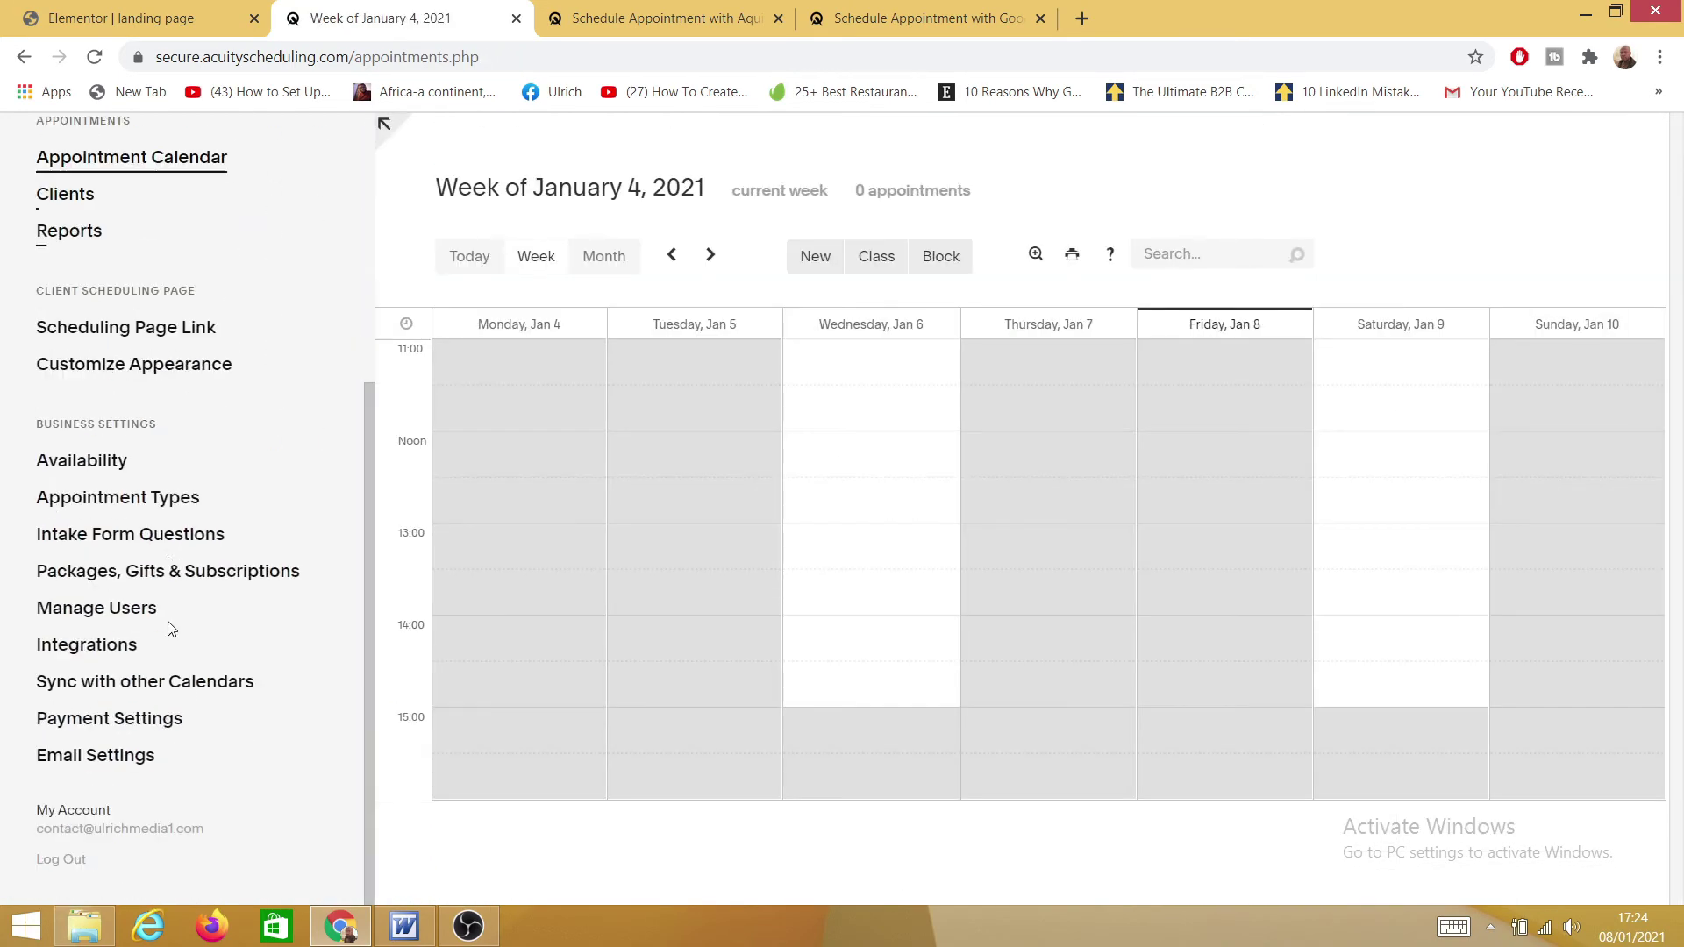
{"action": "left_click", "coordinate": [116, 734]}
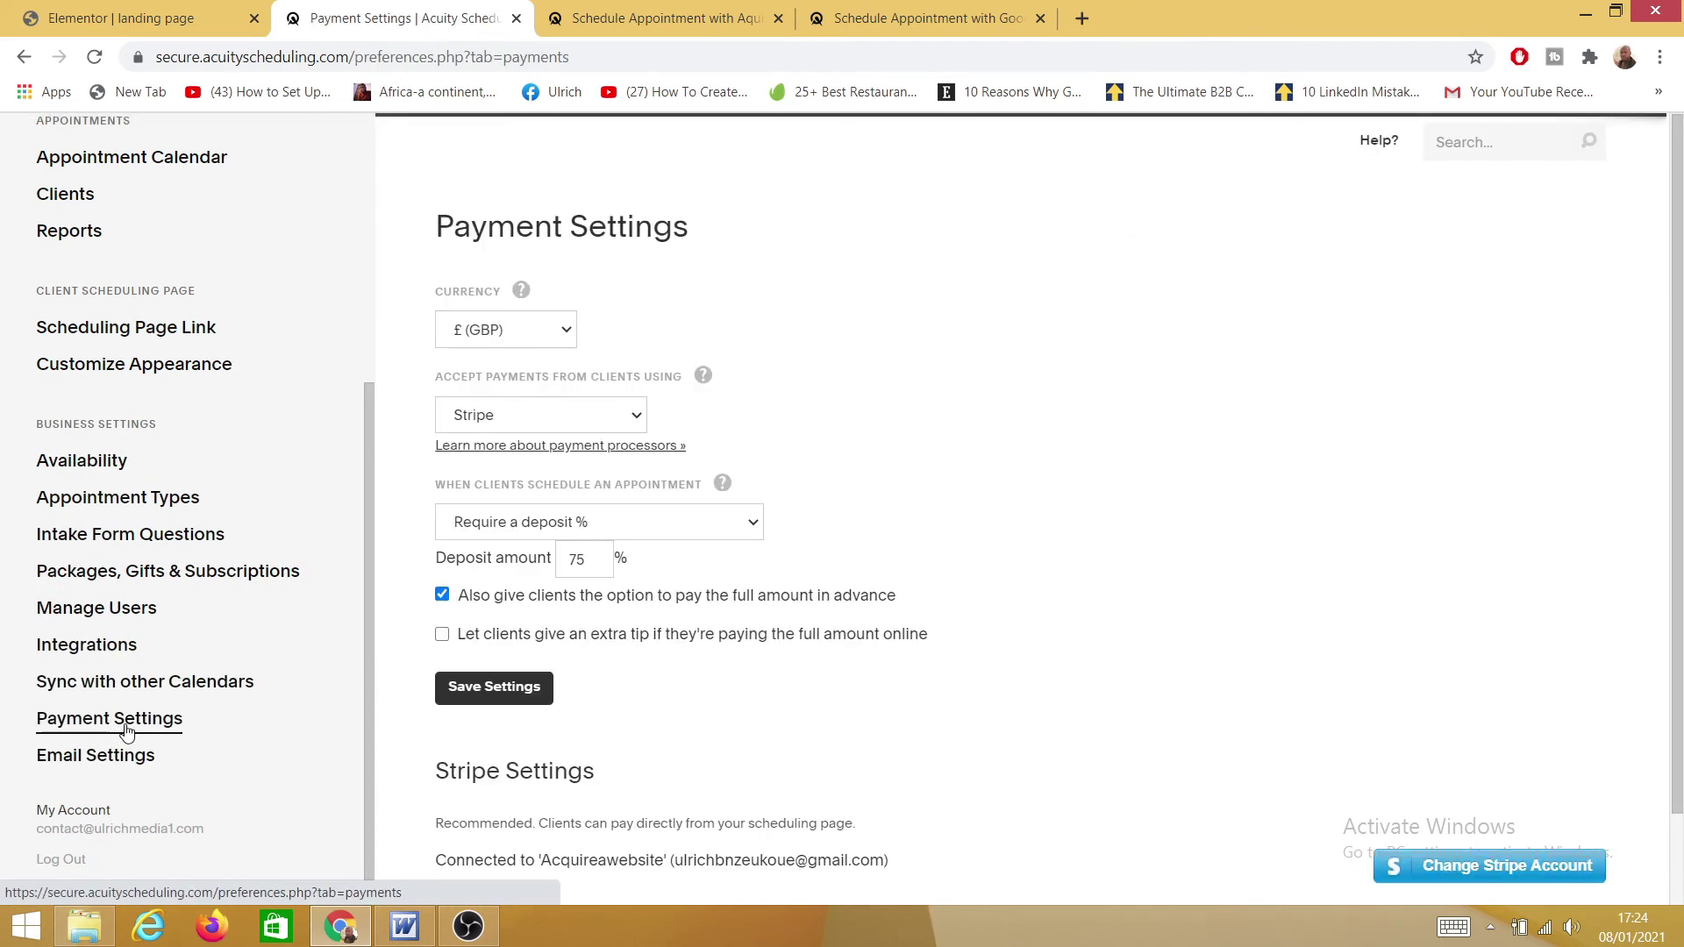
- Choose £ (GBP) as the currency and Stripe as the processor for accepting client payments
{"action": "left_click", "coordinate": [555, 337]}
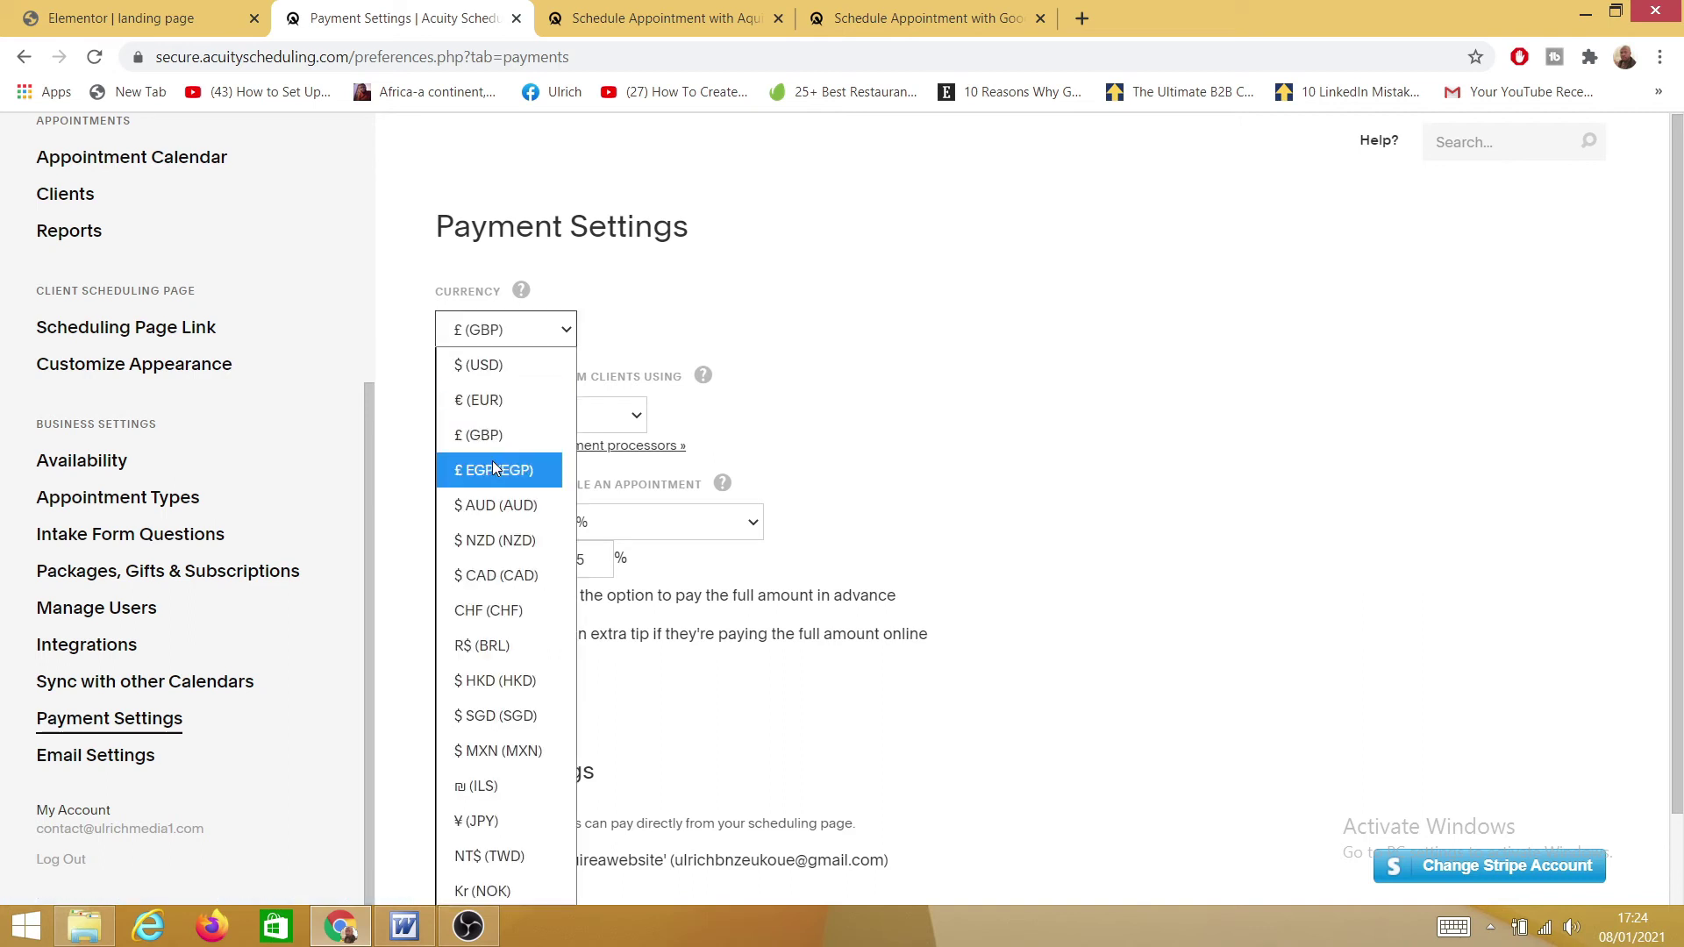
{"action": "left_click", "coordinate": [478, 435]}
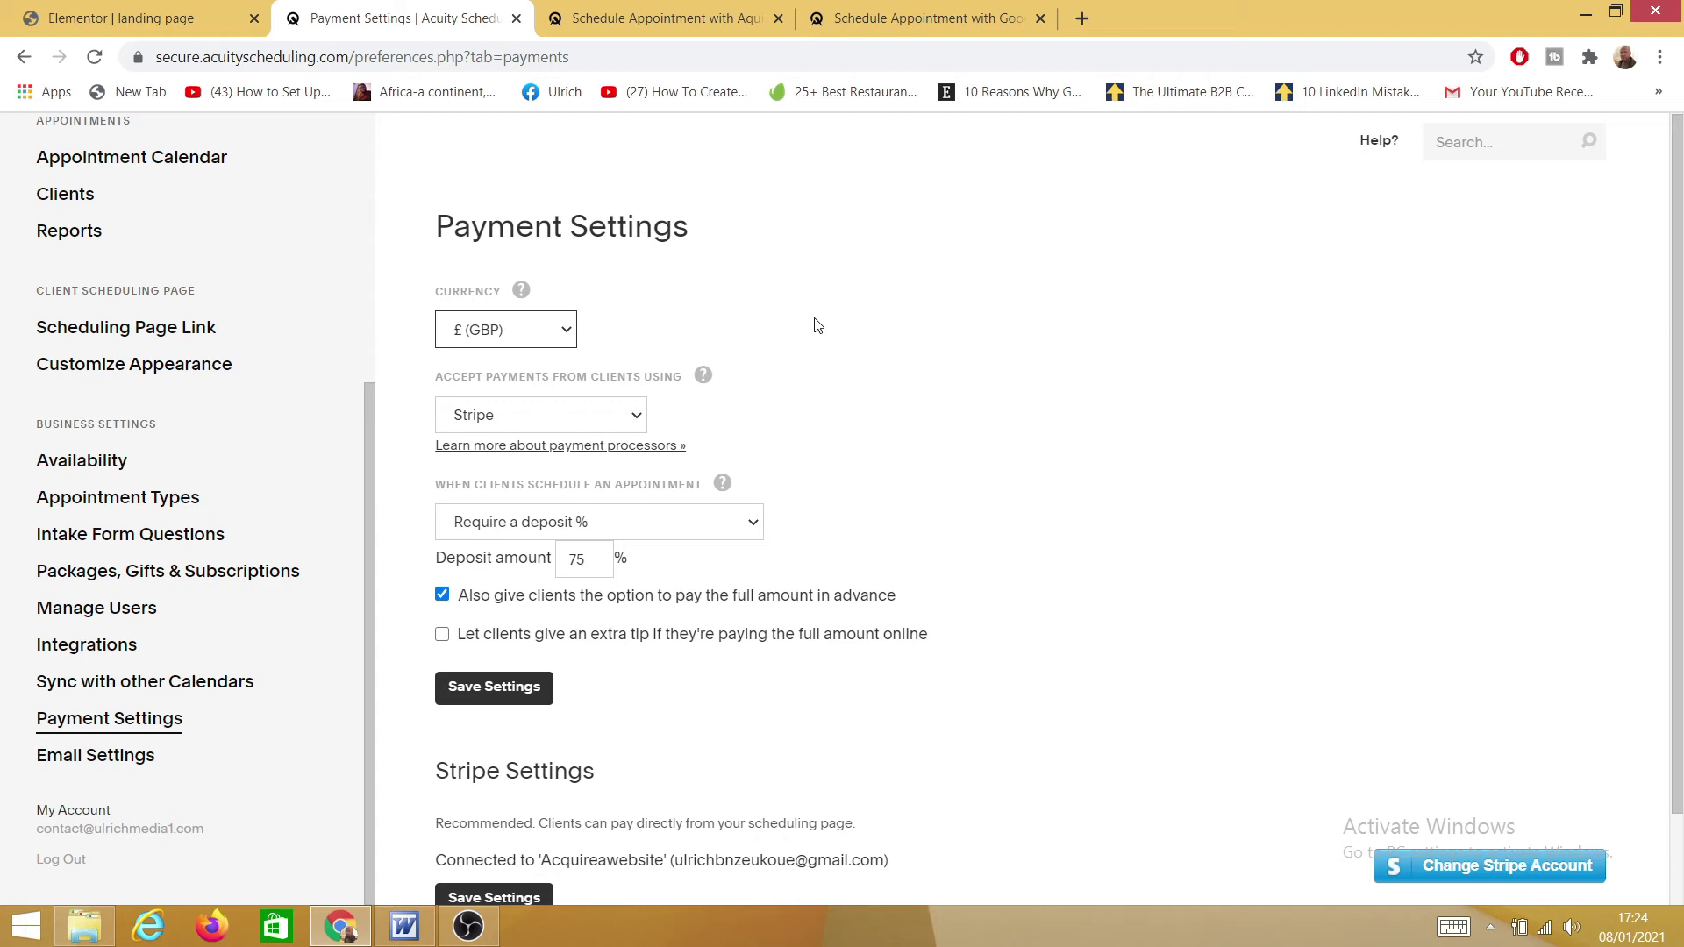
{"action": "left_click", "coordinate": [531, 340]}
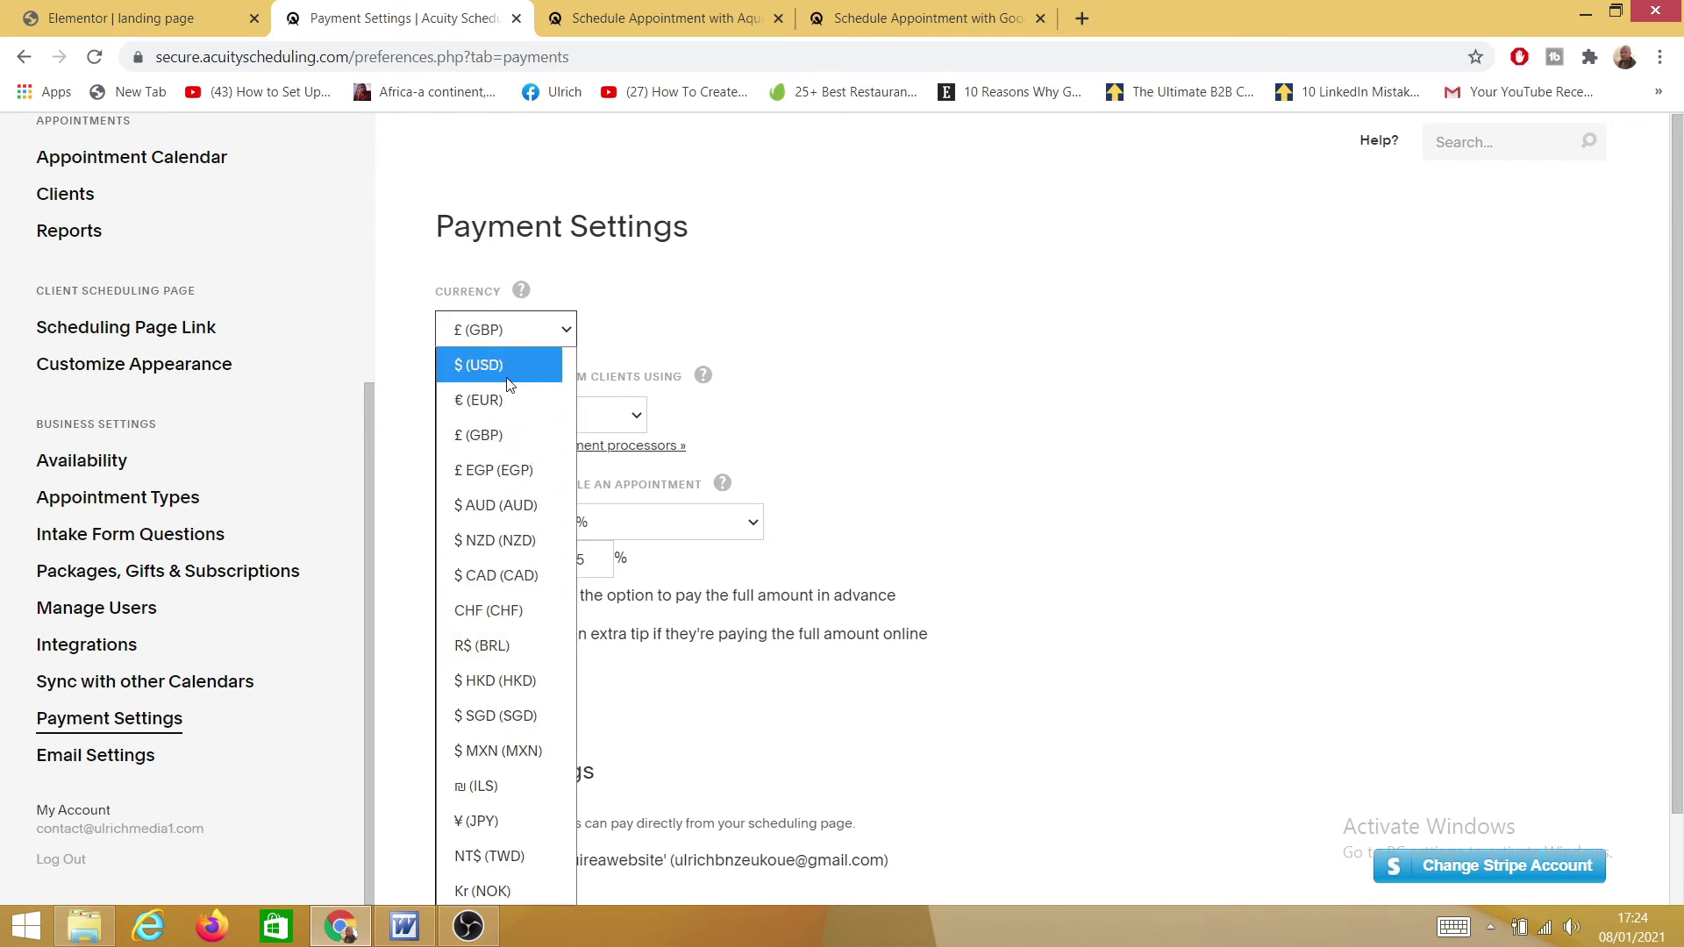
{"action": "left_click", "coordinate": [820, 391]}
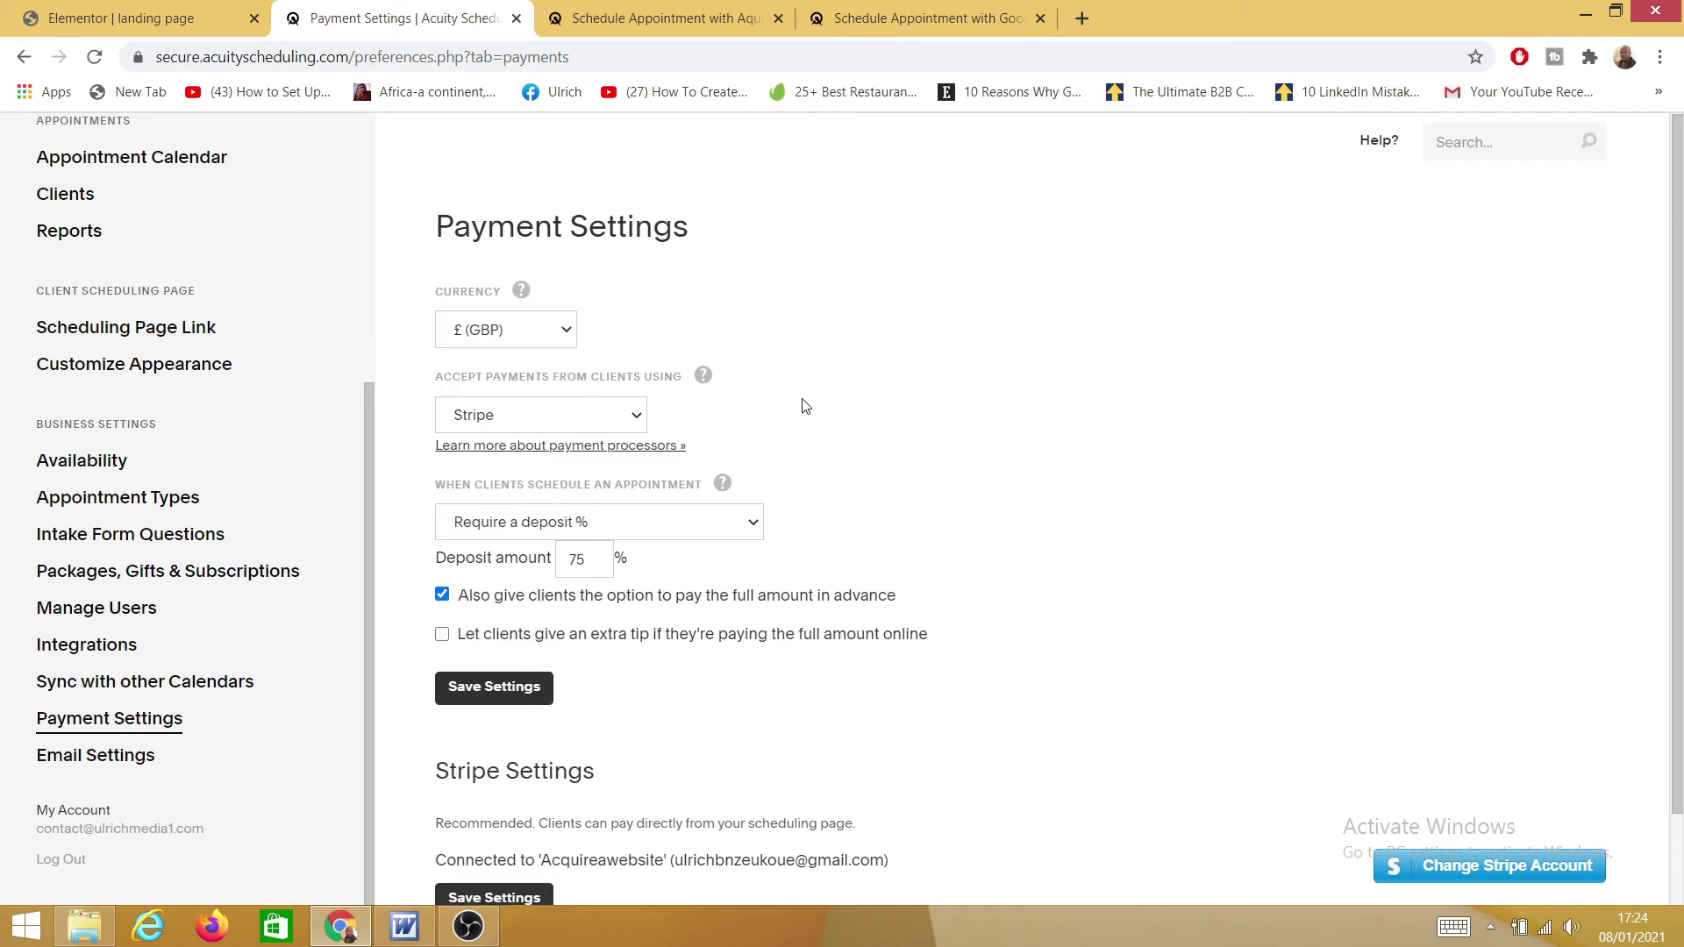
{"action": "left_click", "coordinate": [608, 418]}
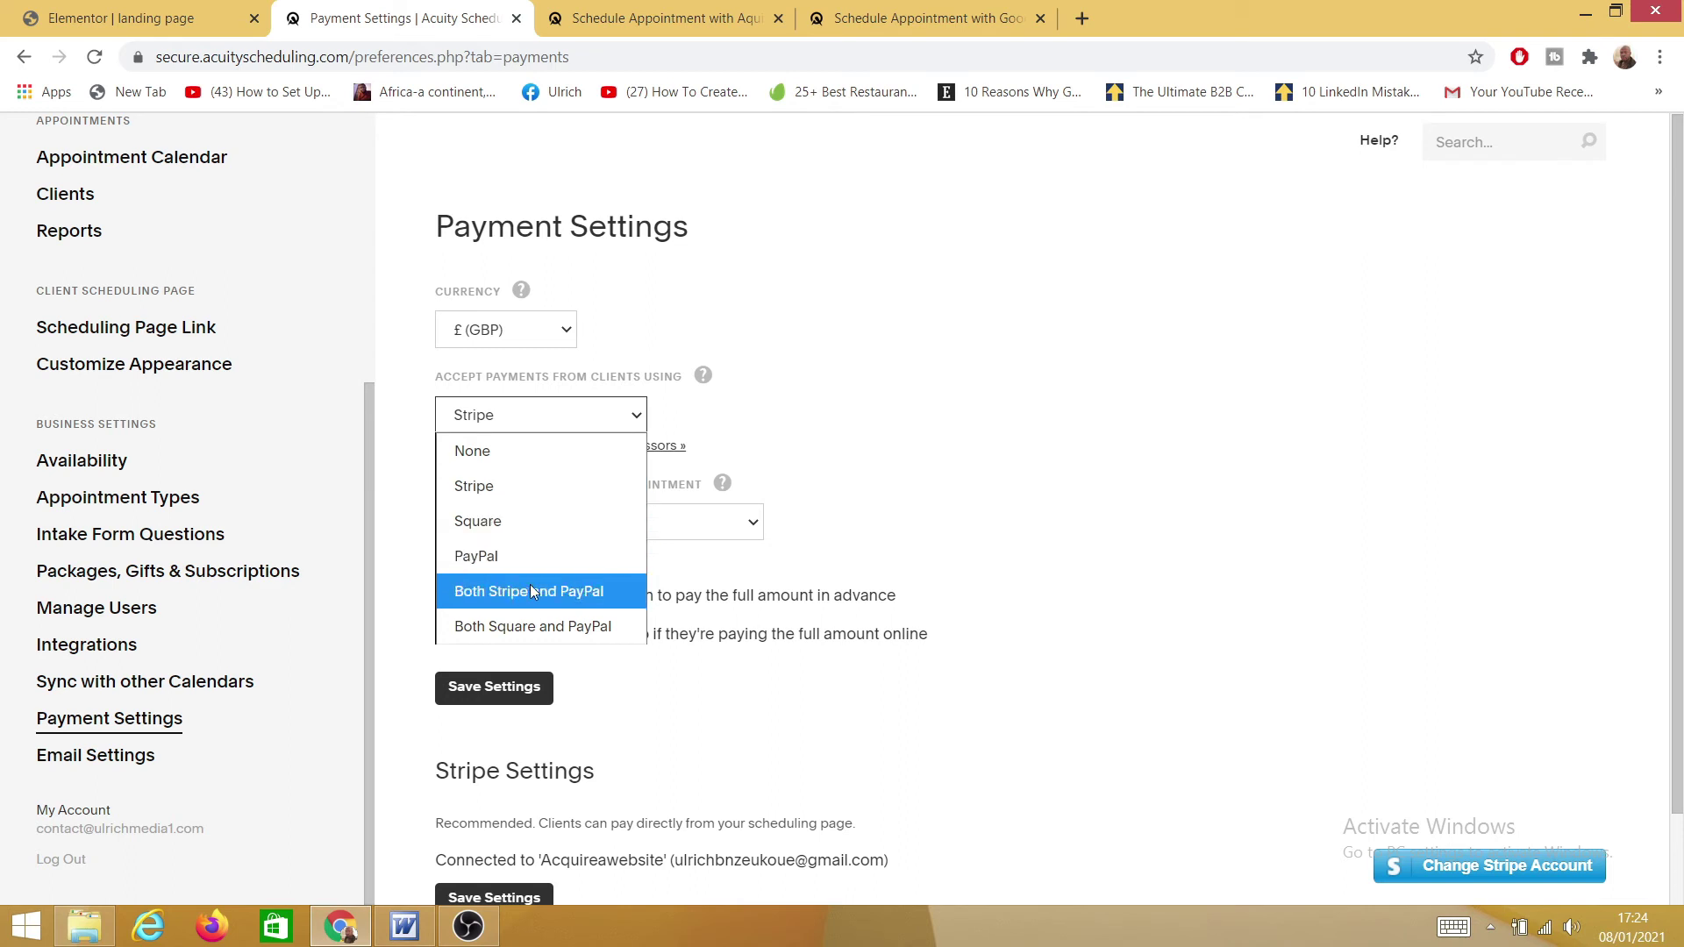
{"action": "left_click", "coordinate": [495, 493]}
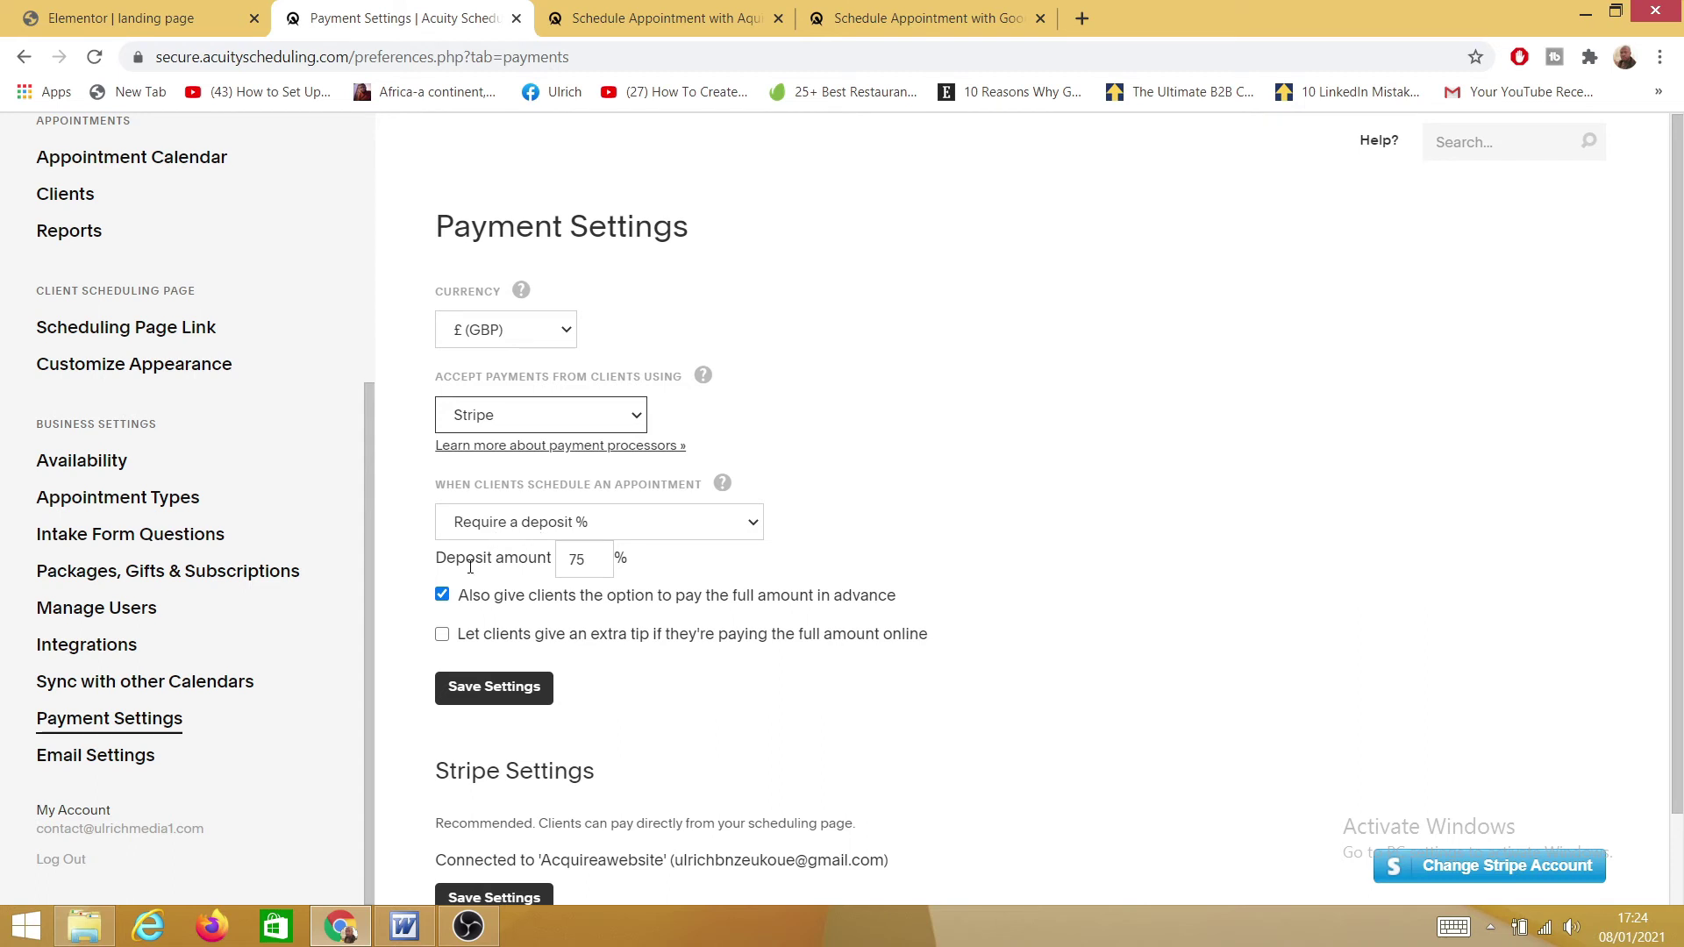
- Choose to require a percentage deposit when clients schedule an appointment, and review the deposit options and Stripe settings
{"action": "left_click", "coordinate": [702, 532]}
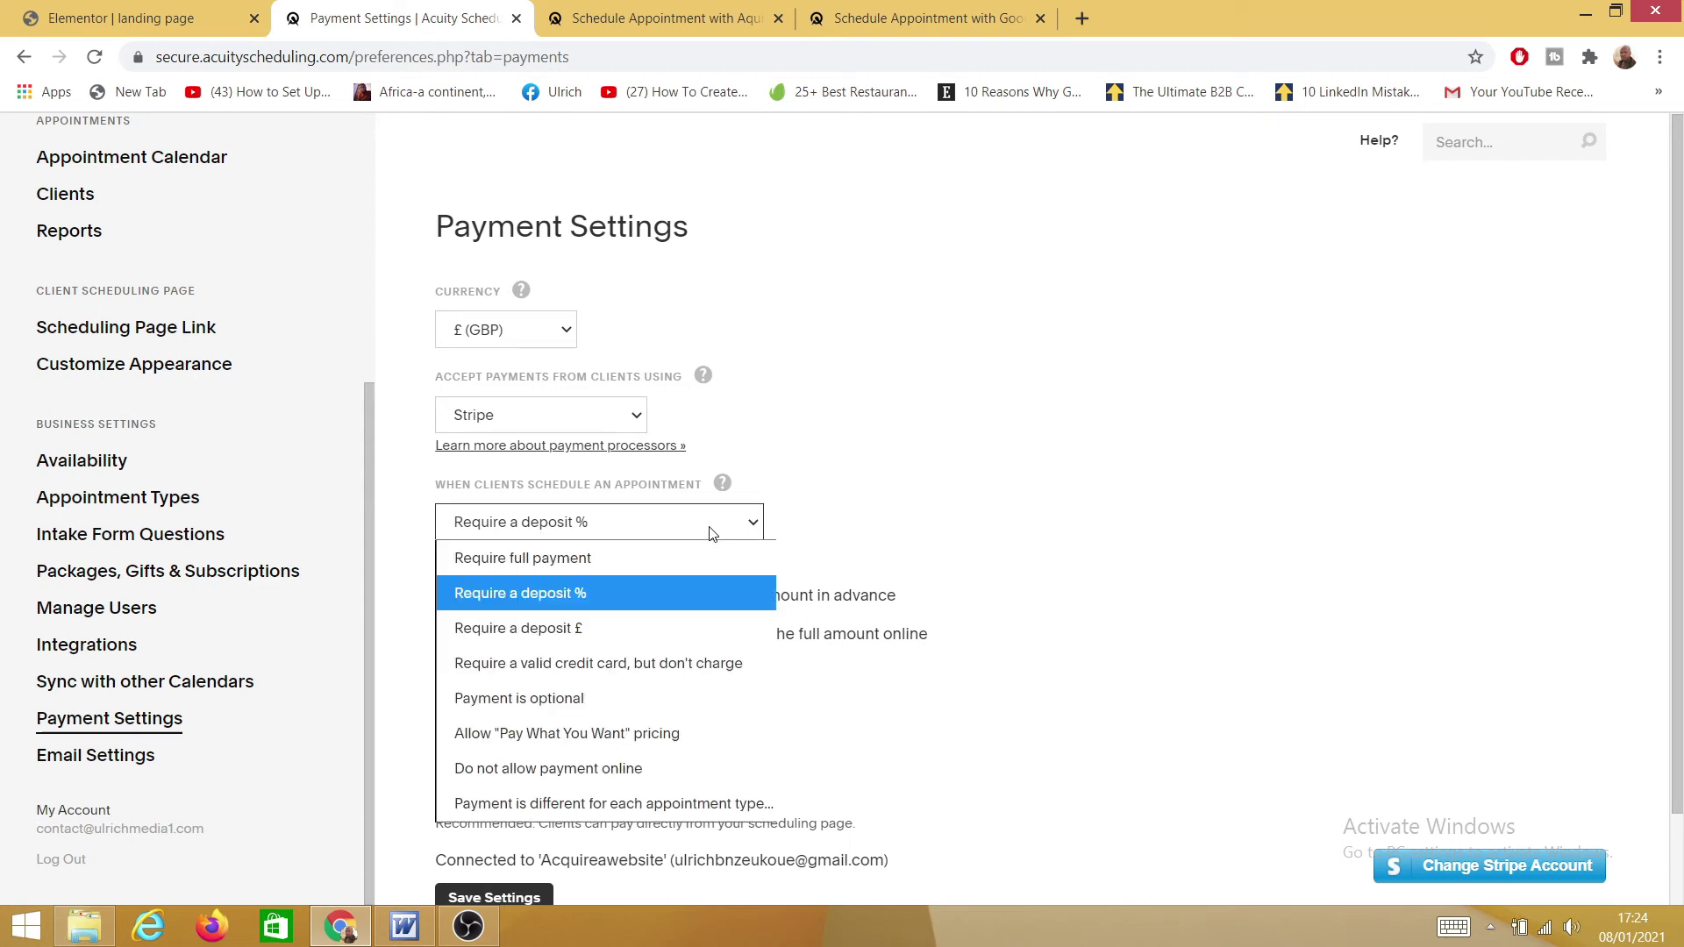
{"action": "left_click", "coordinate": [577, 595]}
{"action": "left_click", "coordinate": [643, 523]}
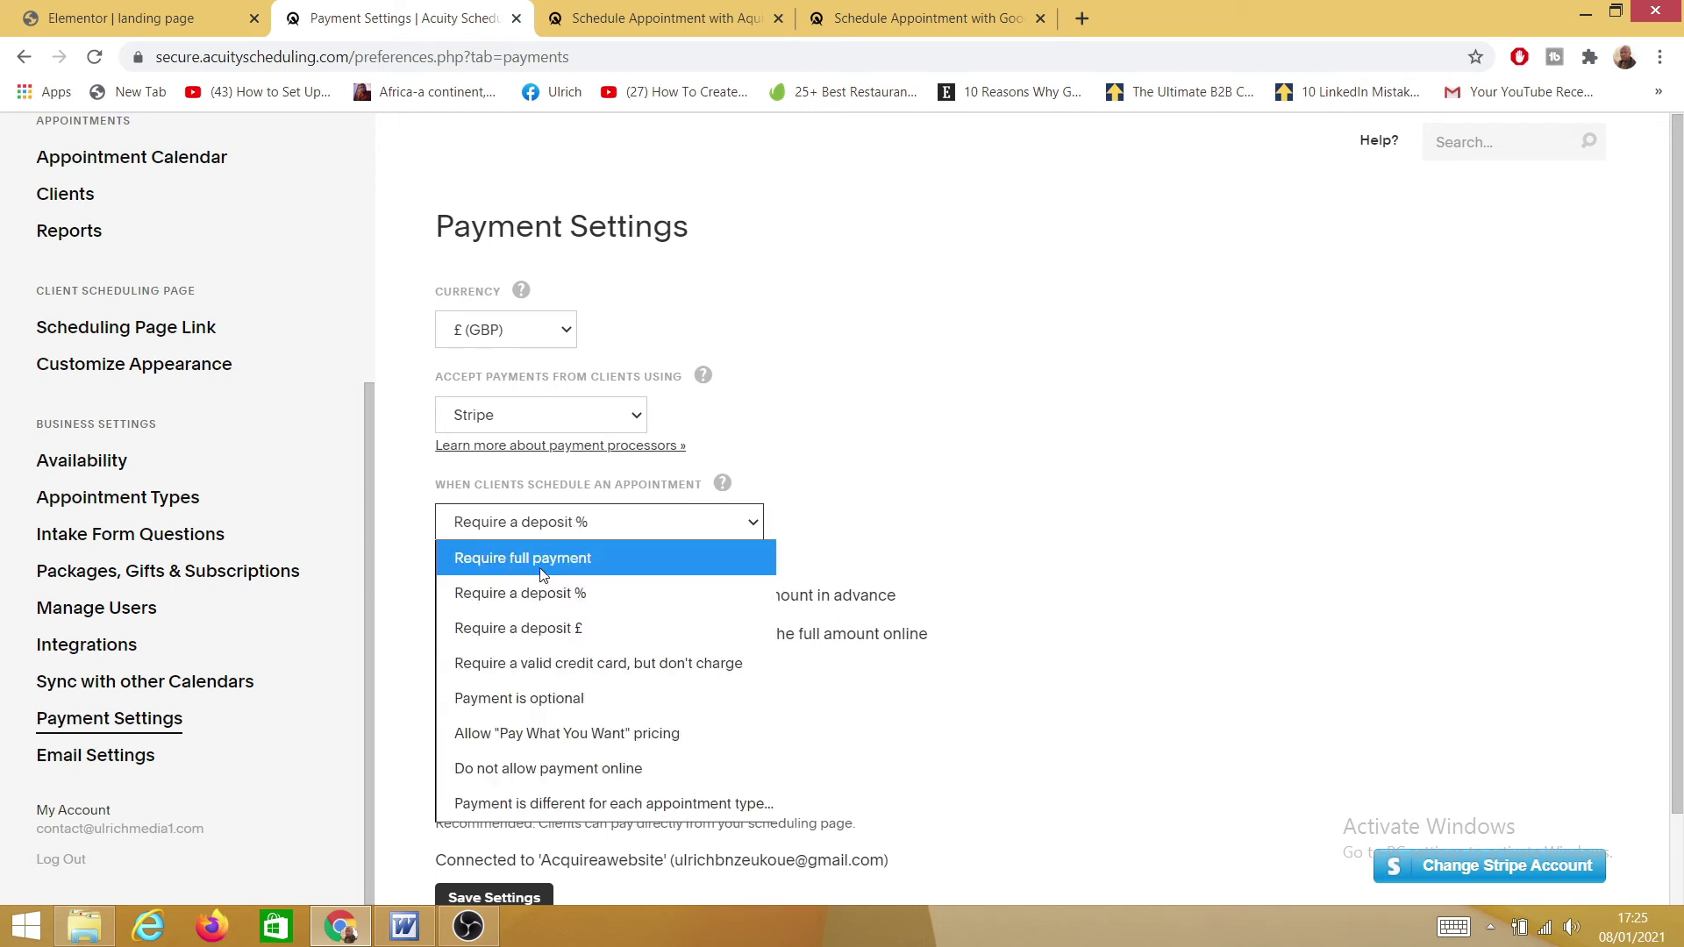
{"action": "left_click", "coordinate": [837, 516]}
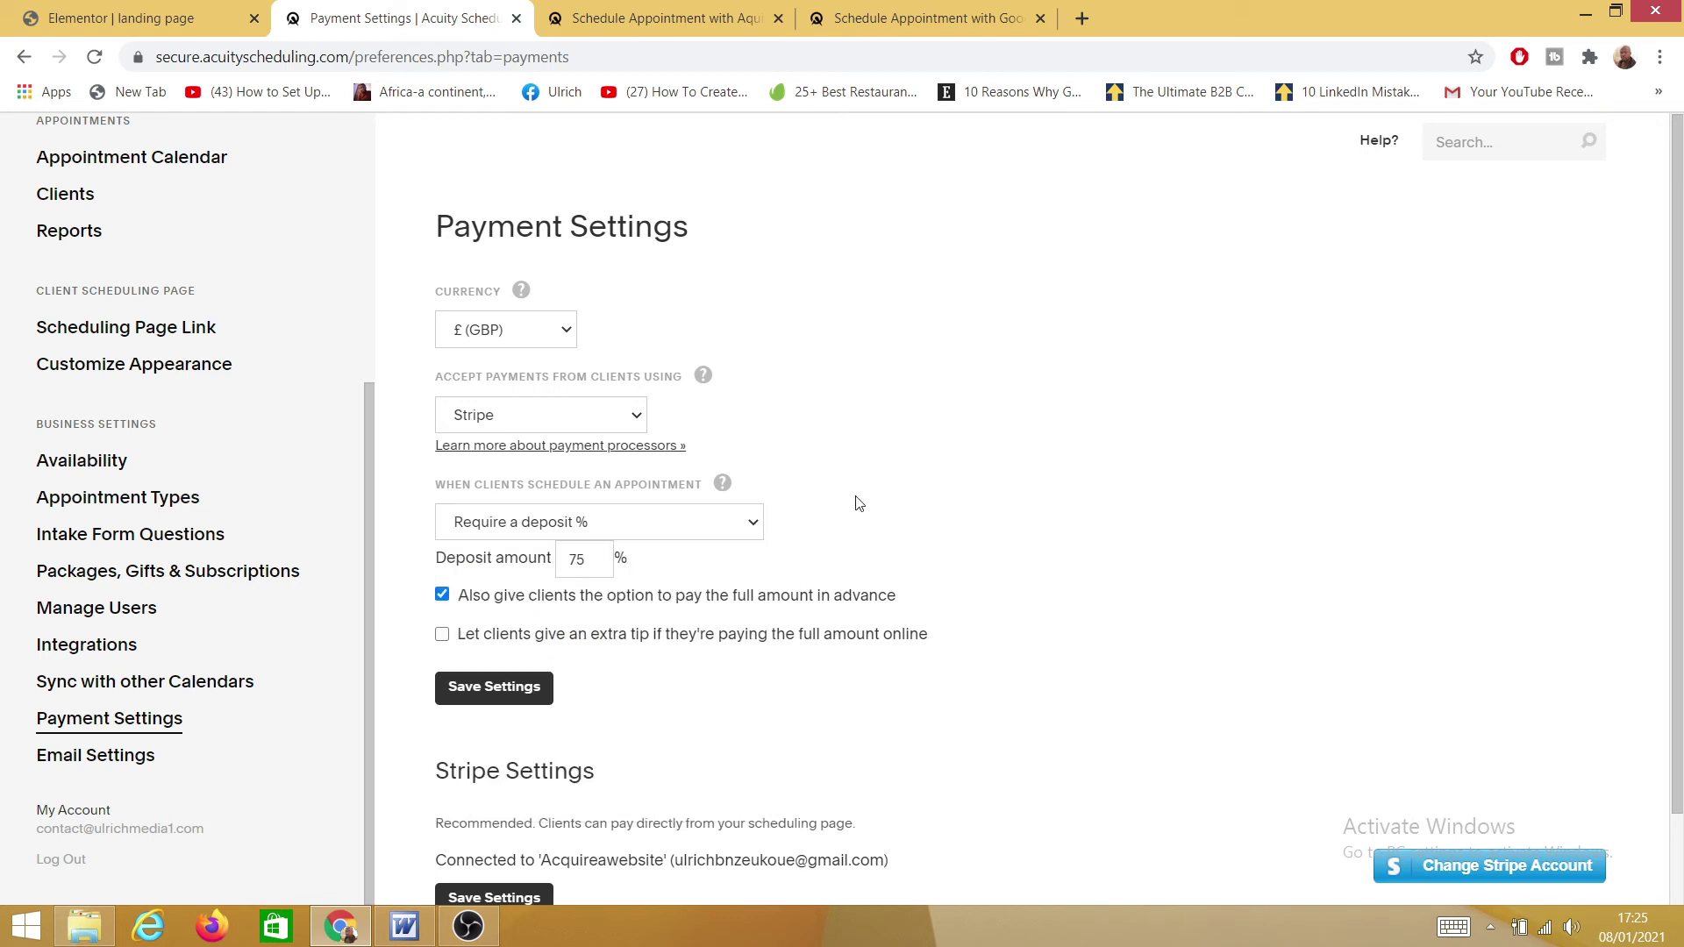
{"action": "left_click", "coordinate": [603, 563]}
{"action": "left_click", "coordinate": [930, 530]}
{"action": "scroll", "coordinate": [605, 653], "scroll_direction": "down", "scroll_amount": 2}
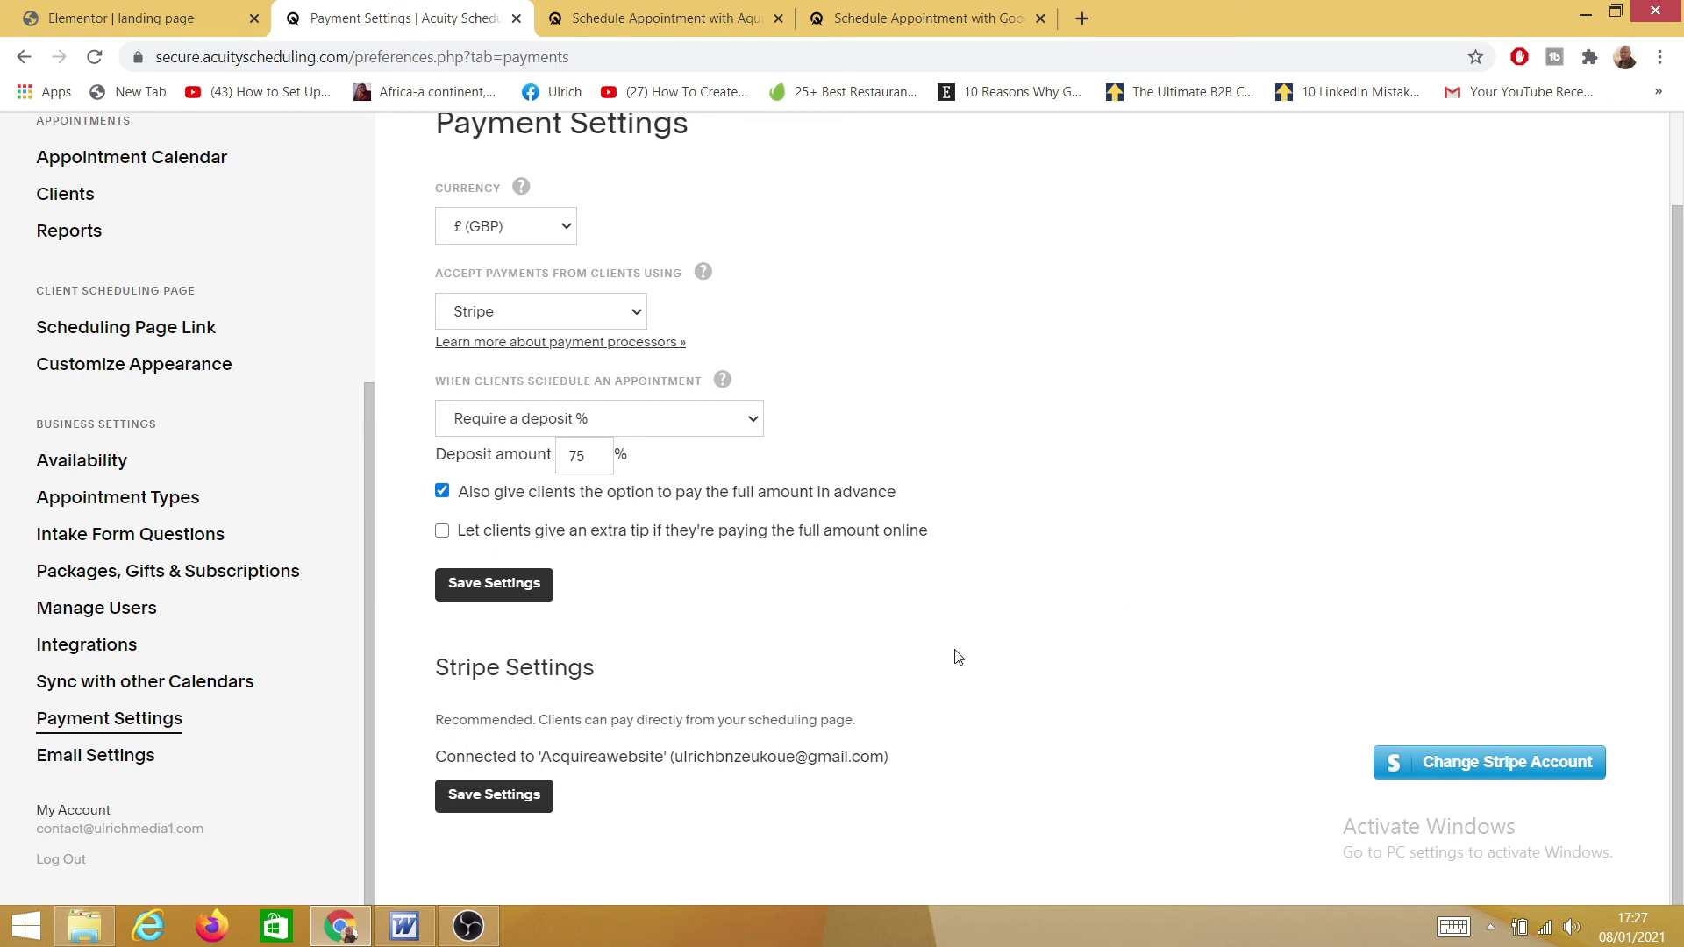
- Save the payment settings and open Packages, Gifts & Subscriptions to check which plans offer this feature
{"action": "left_click", "coordinate": [479, 795]}
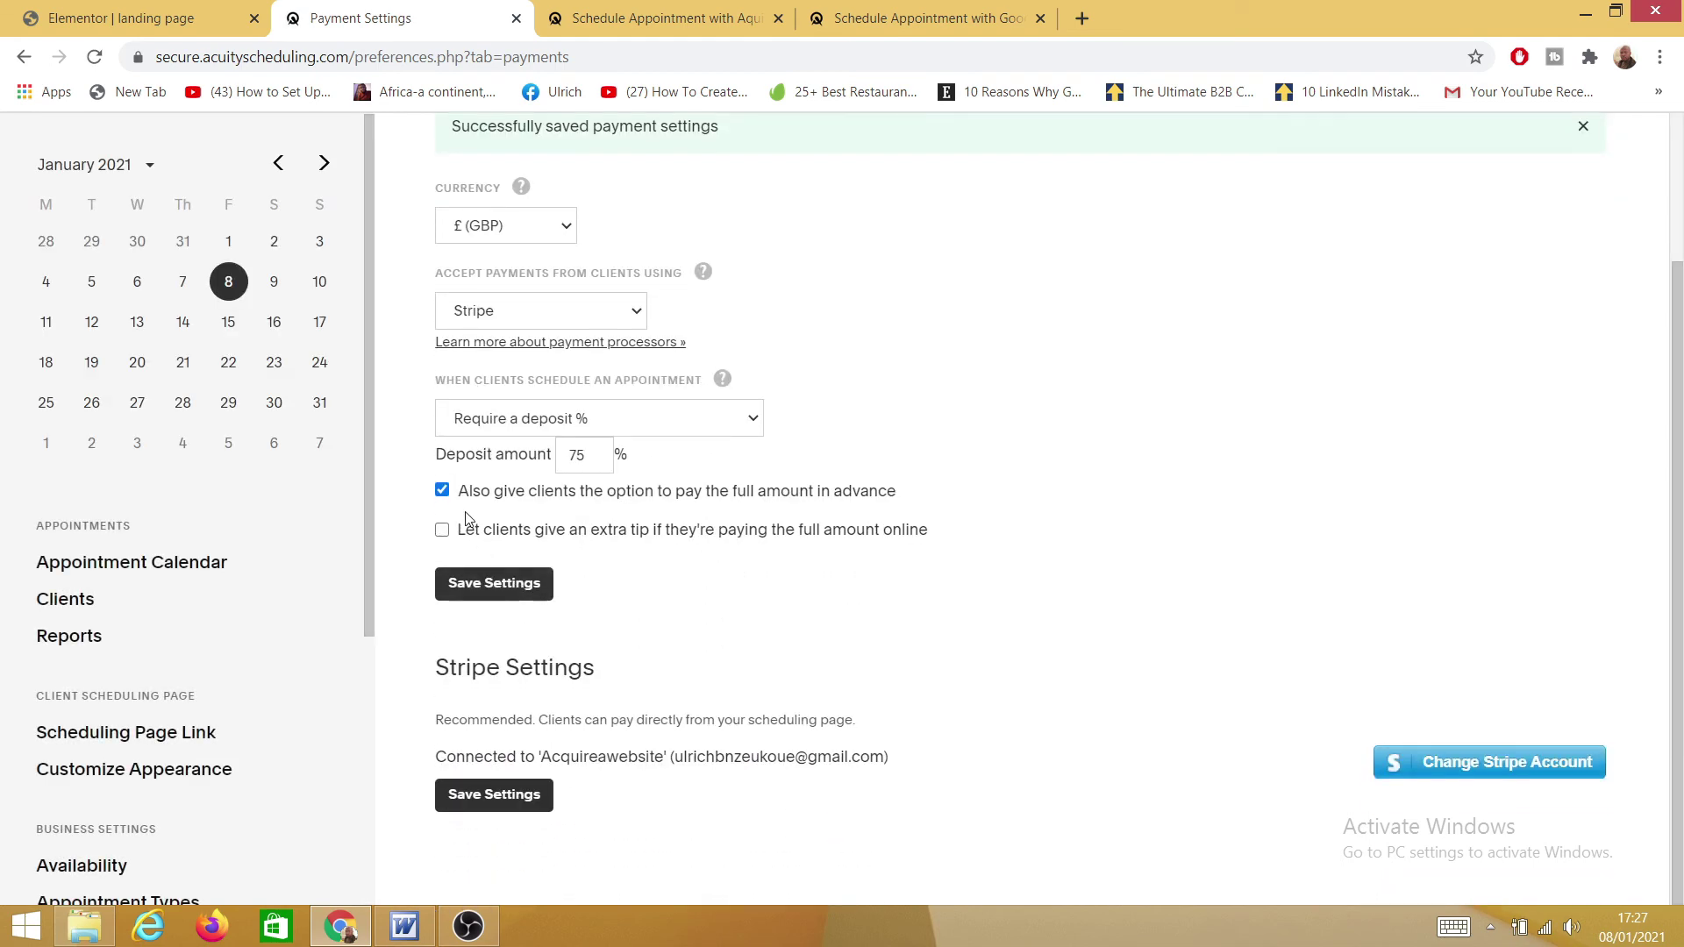
{"action": "scroll", "coordinate": [188, 614], "scroll_direction": "down", "scroll_amount": 4}
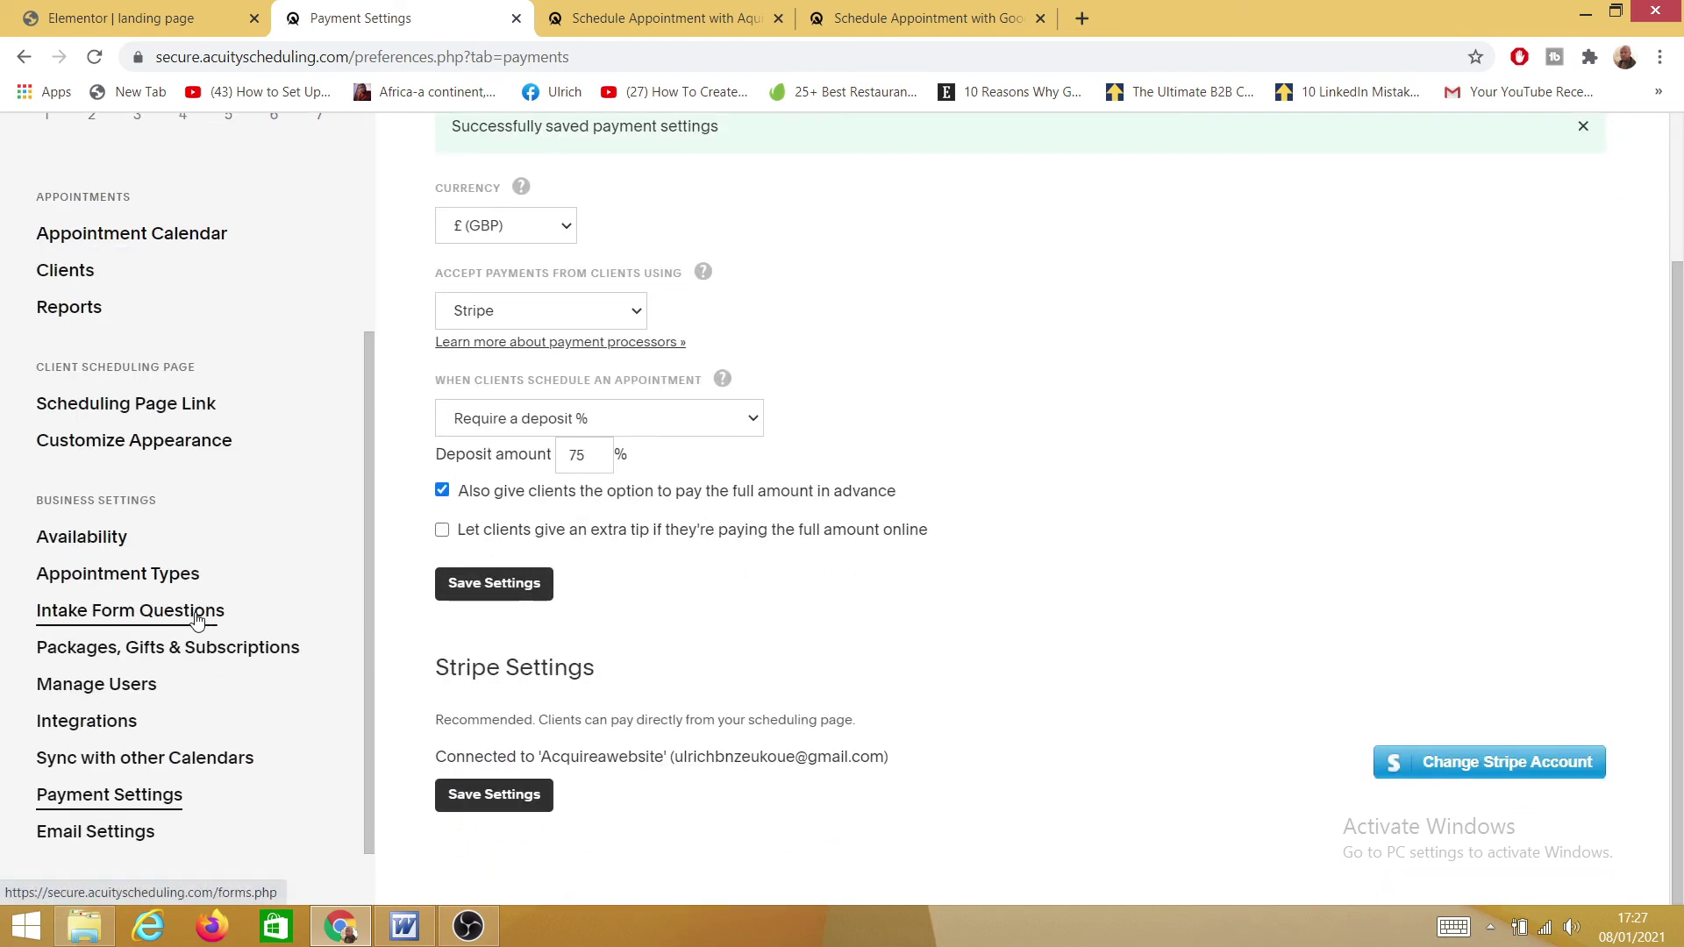
{"action": "left_click", "coordinate": [137, 651]}
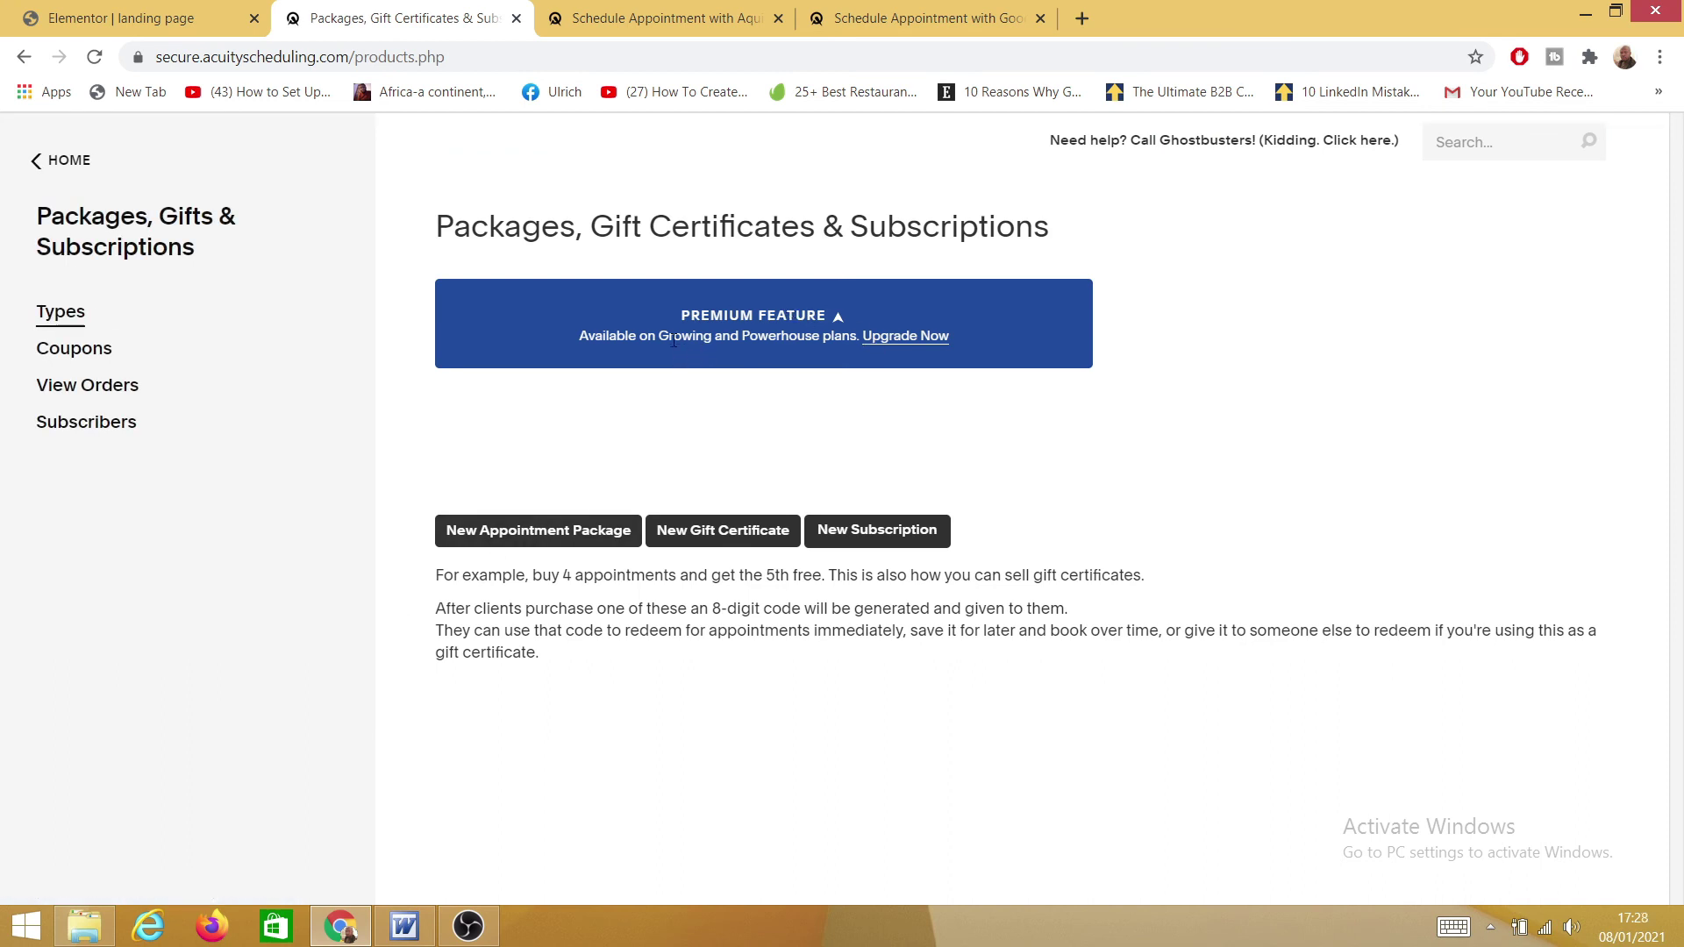
{"action": "left_click_drag", "start_coordinate": [657, 333], "coordinate": [867, 351]}
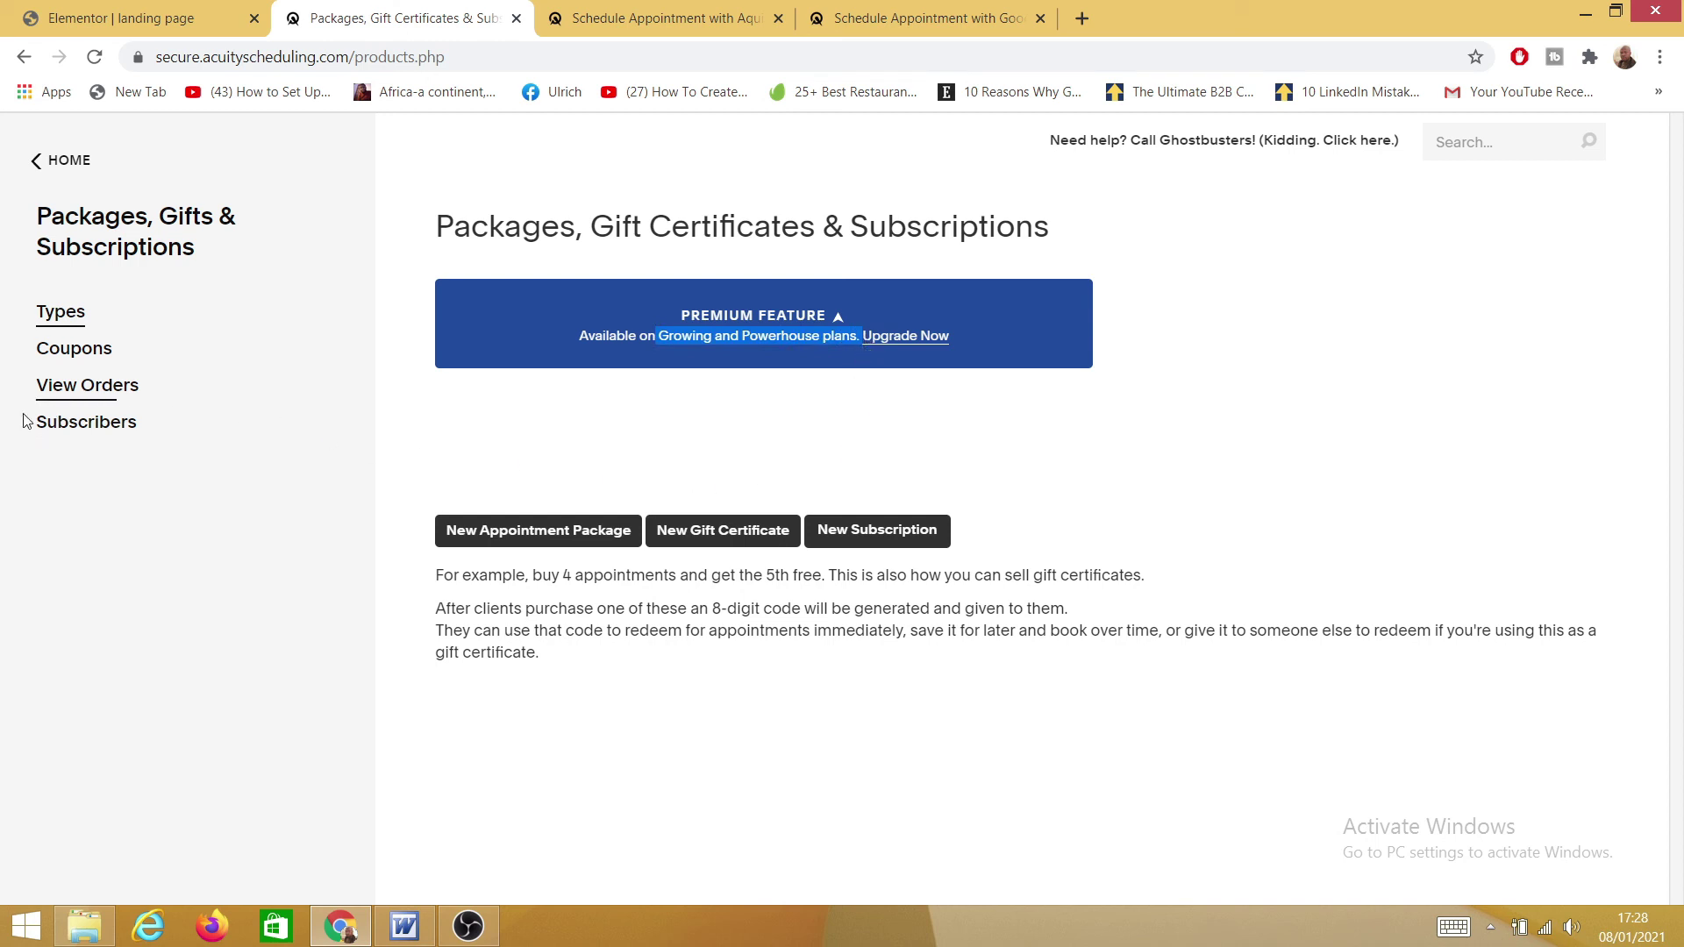
- Open the account details page and compare the available billing plans with the current subscription
{"action": "left_click", "coordinate": [53, 167]}
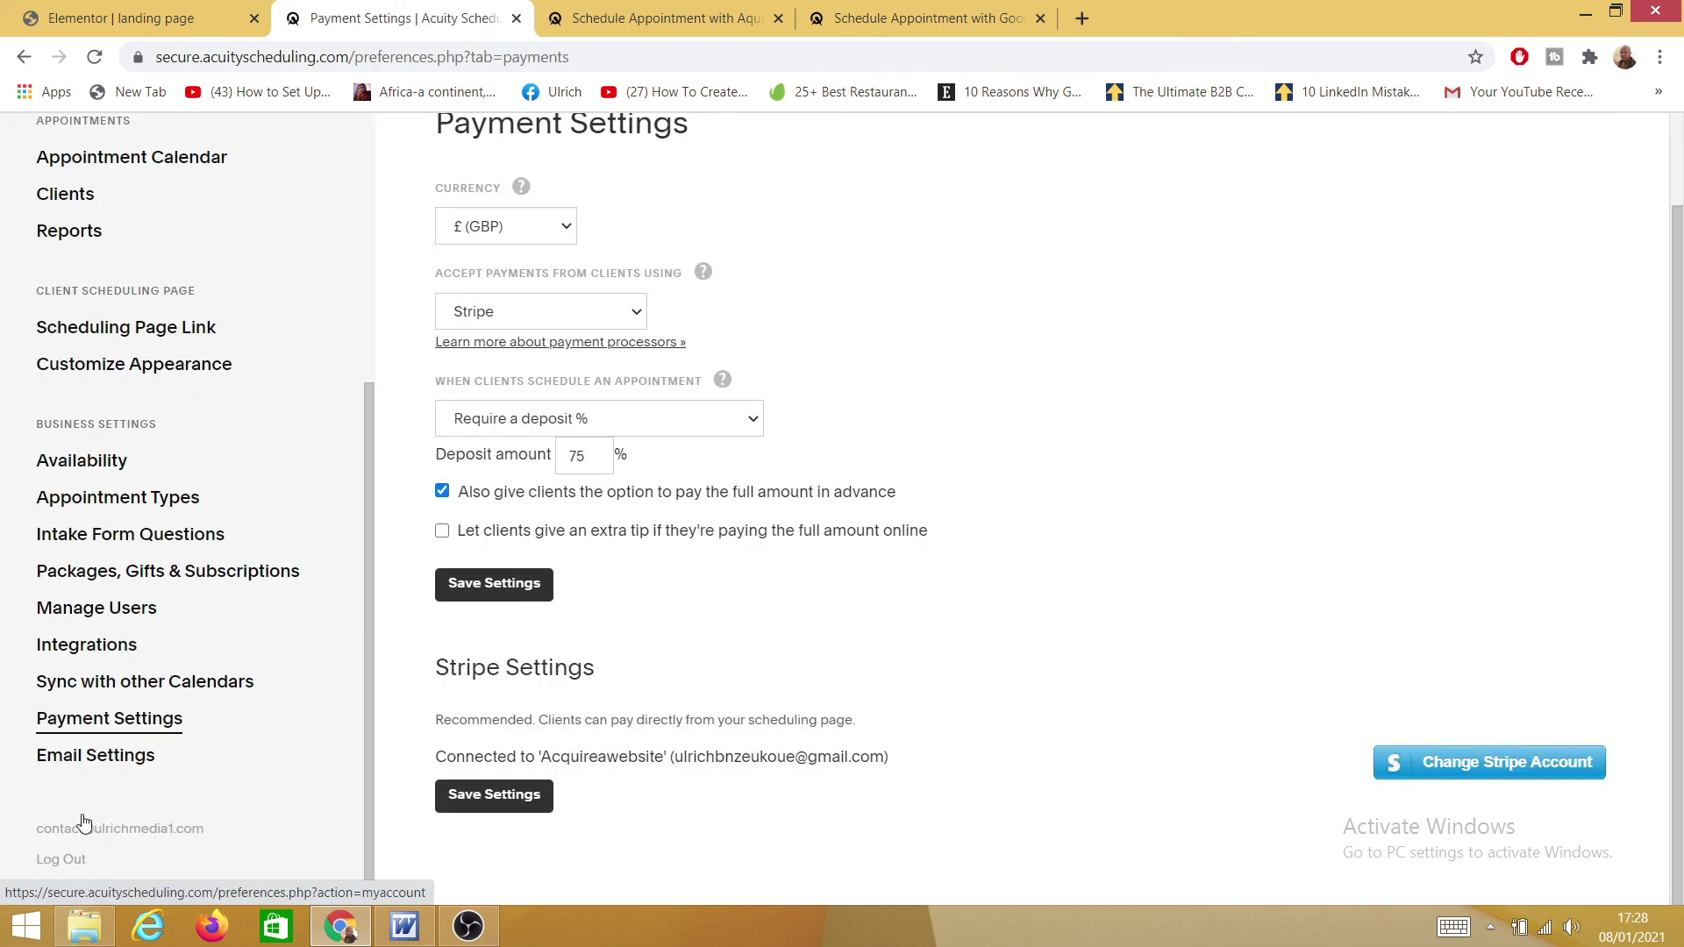
{"action": "left_click", "coordinate": [85, 824]}
{"action": "scroll", "coordinate": [1080, 603], "scroll_direction": "down", "scroll_amount": 5}
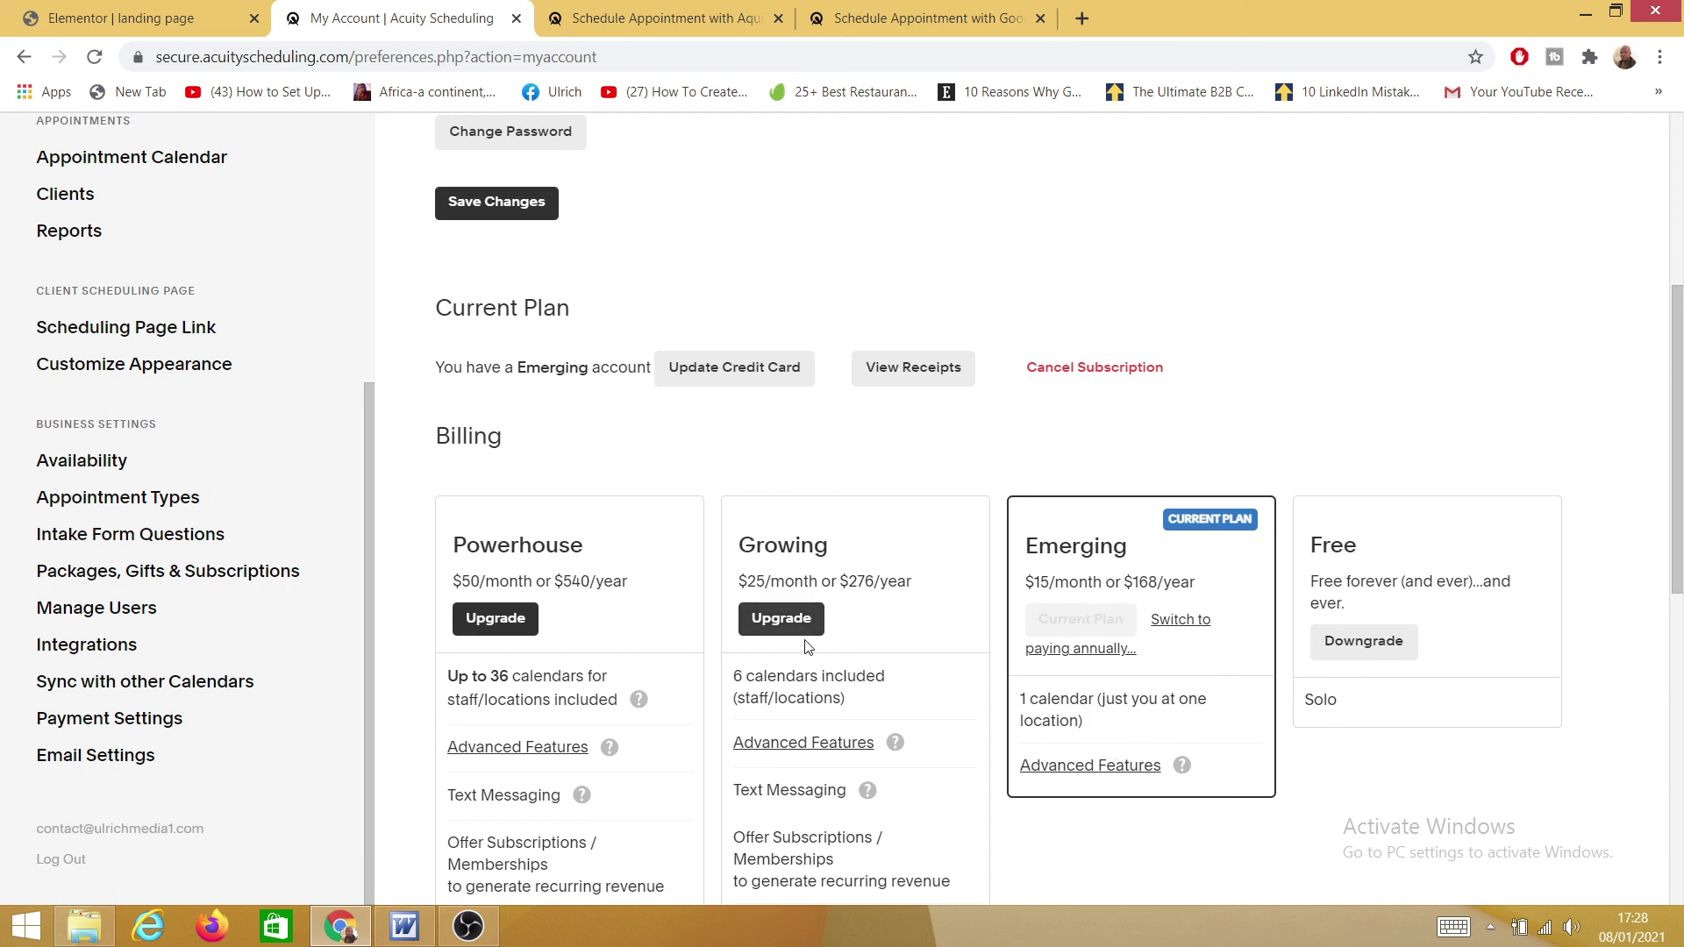
- Open the new appointment package form and review its title, price, category, picture and description fields
{"action": "left_click", "coordinate": [180, 586]}
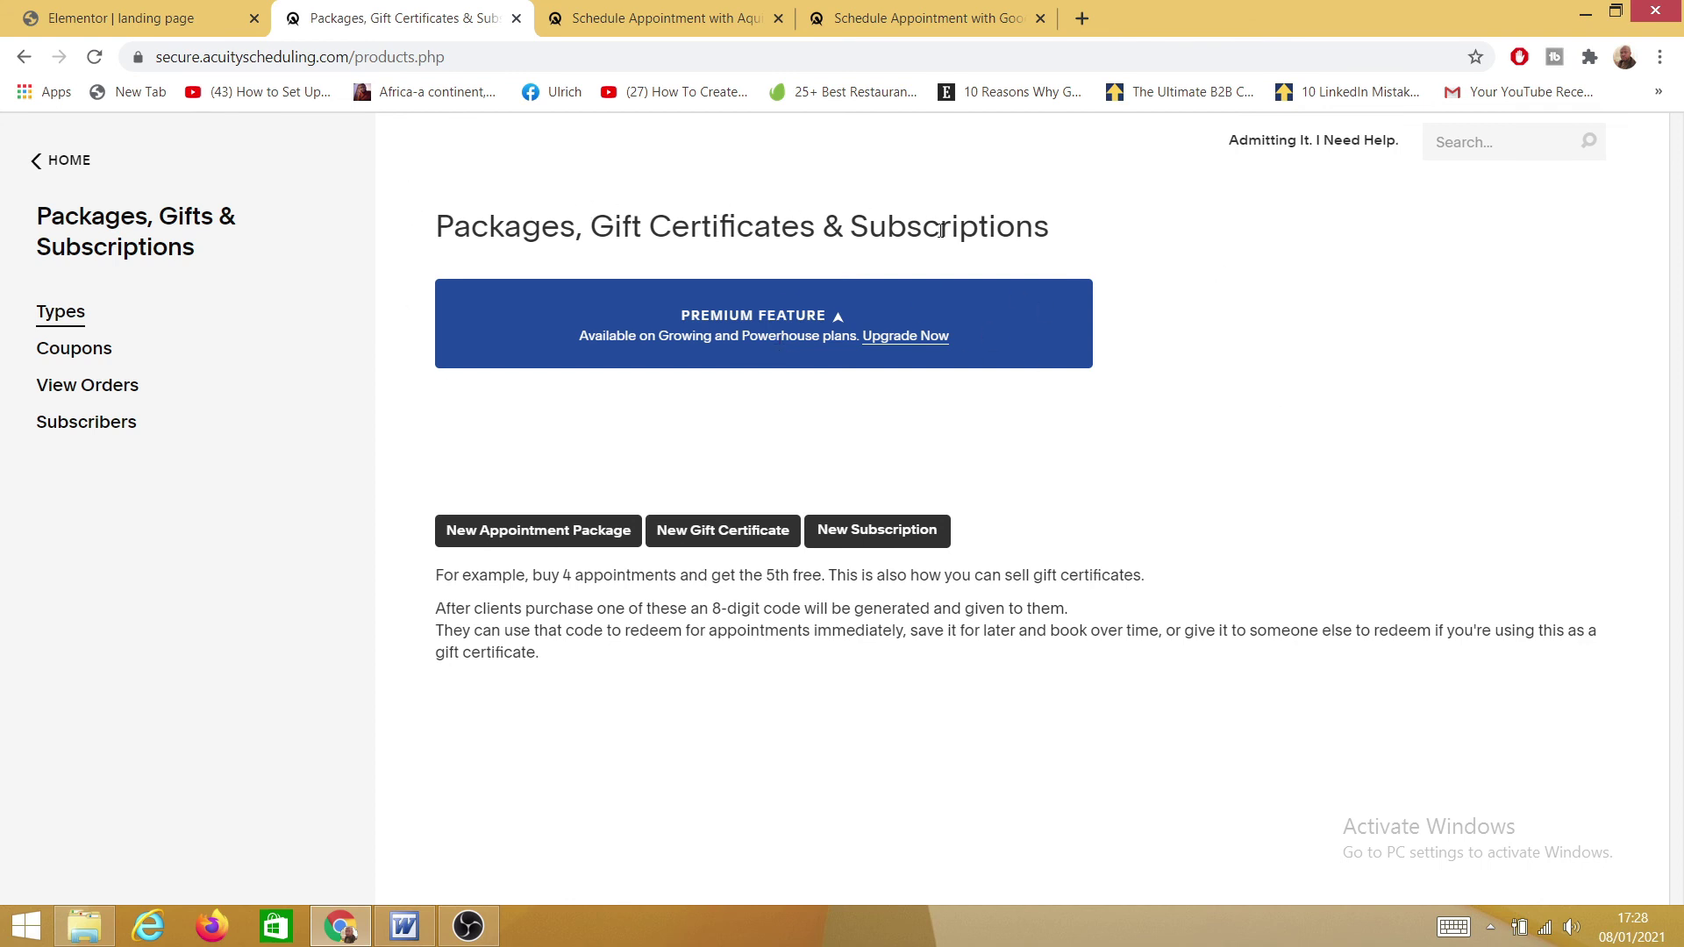
{"action": "left_click", "coordinate": [531, 532]}
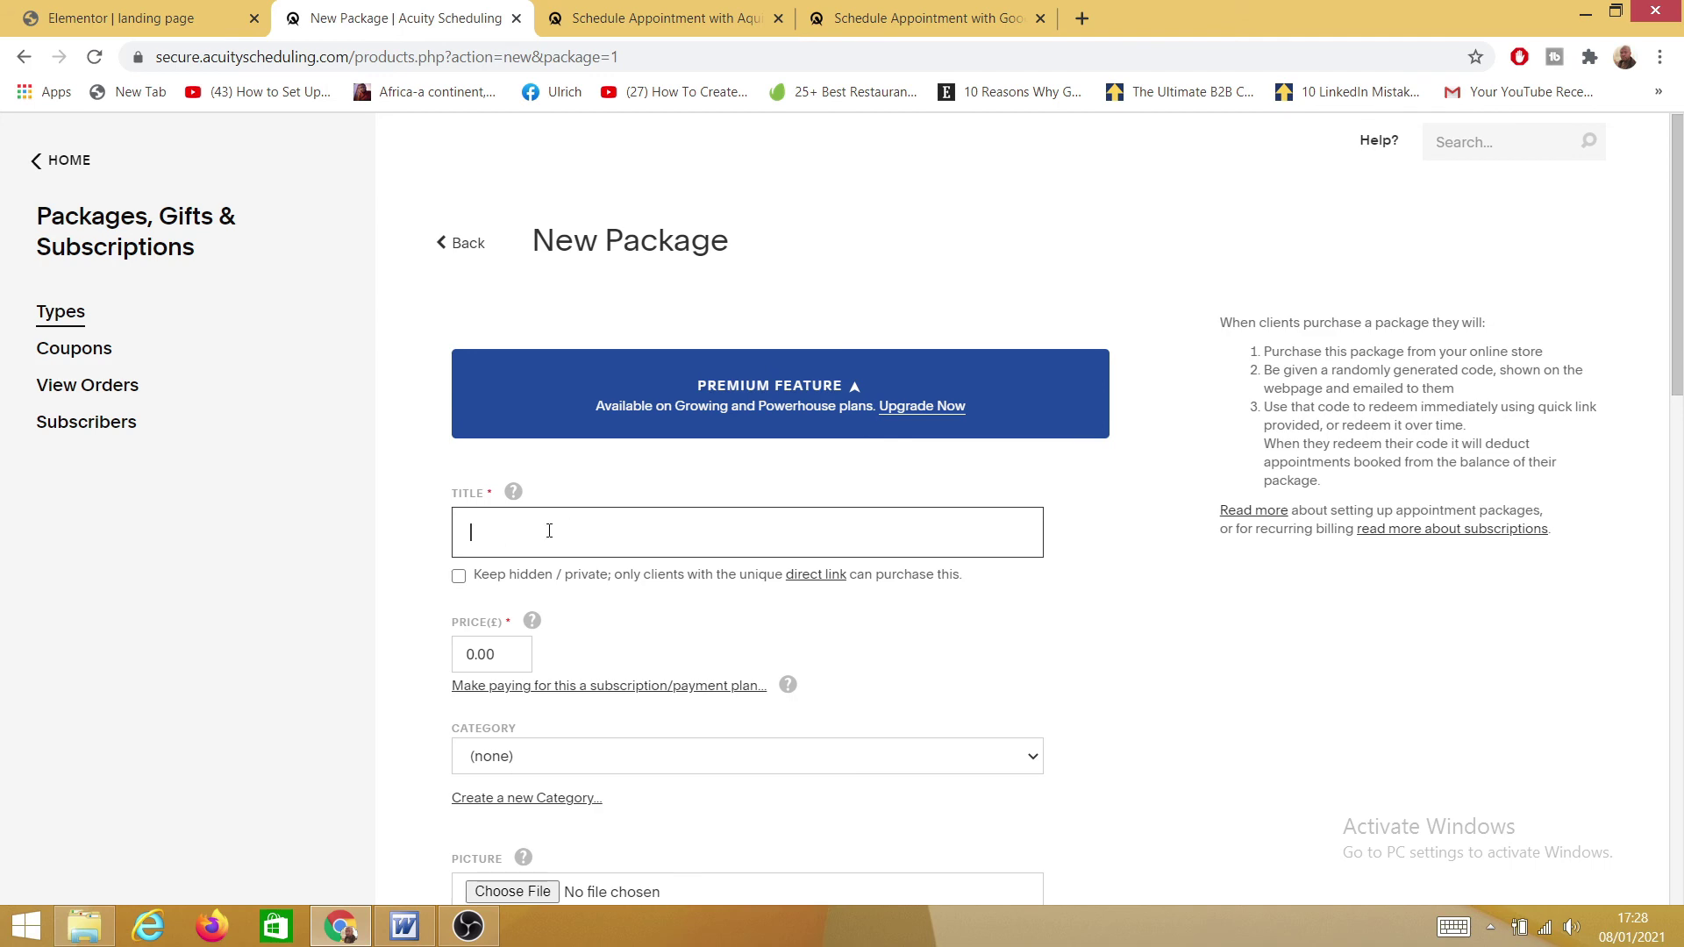
{"action": "scroll", "coordinate": [482, 496], "scroll_direction": "down", "scroll_amount": 4}
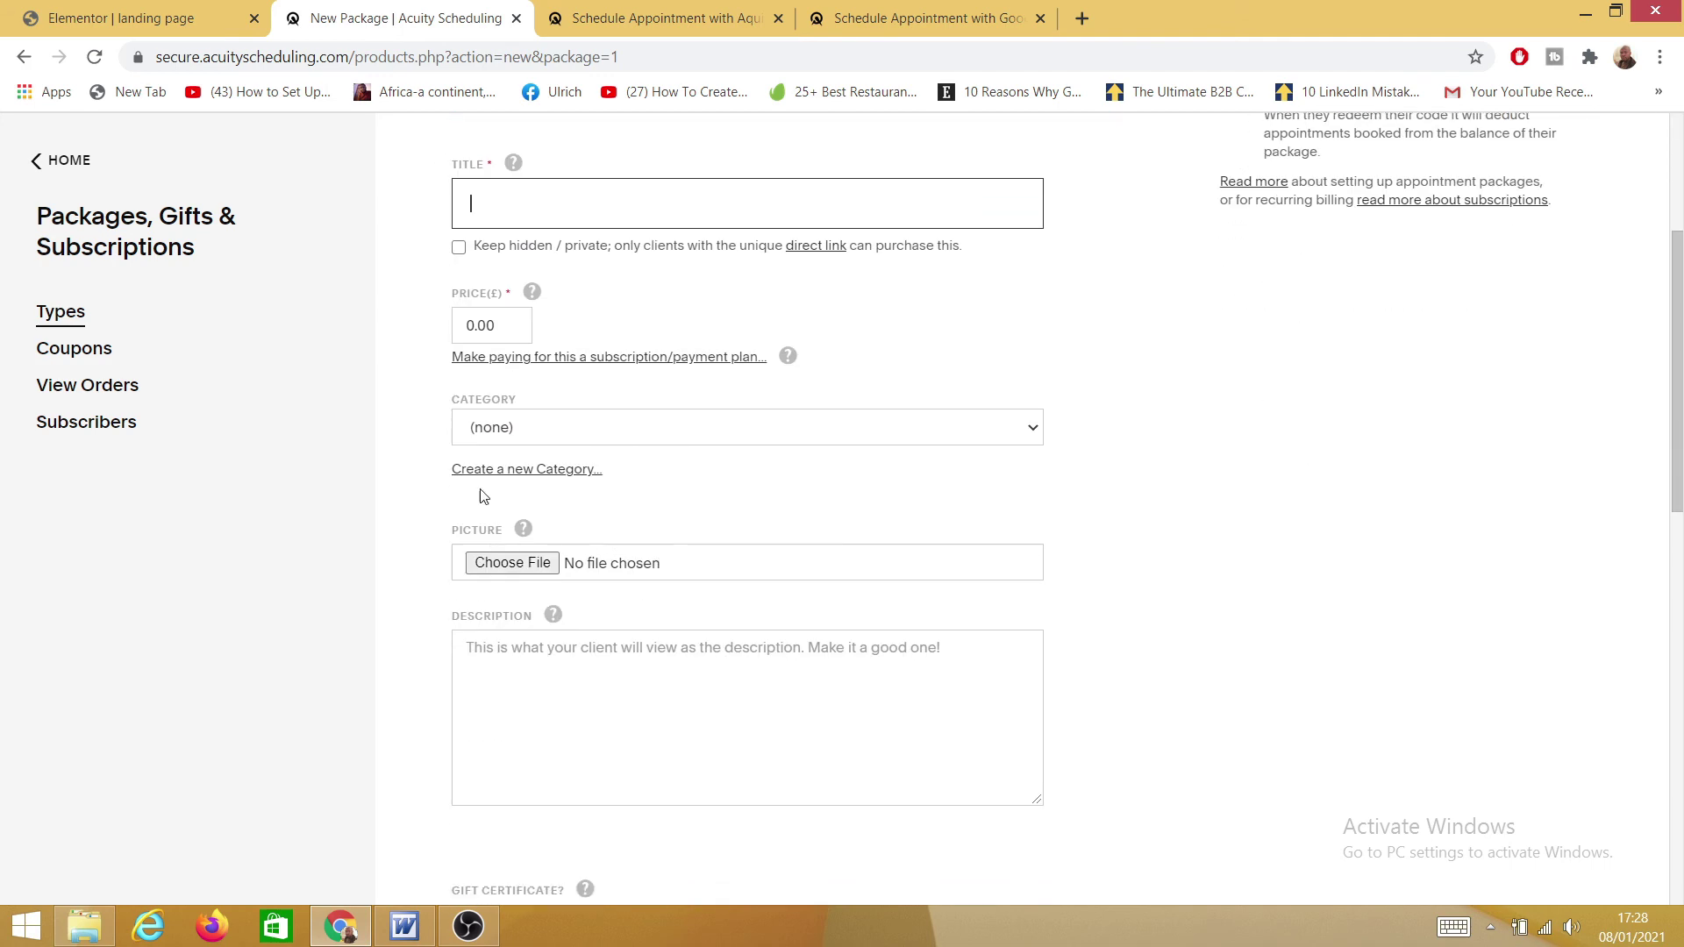
{"action": "left_click", "coordinate": [460, 331]}
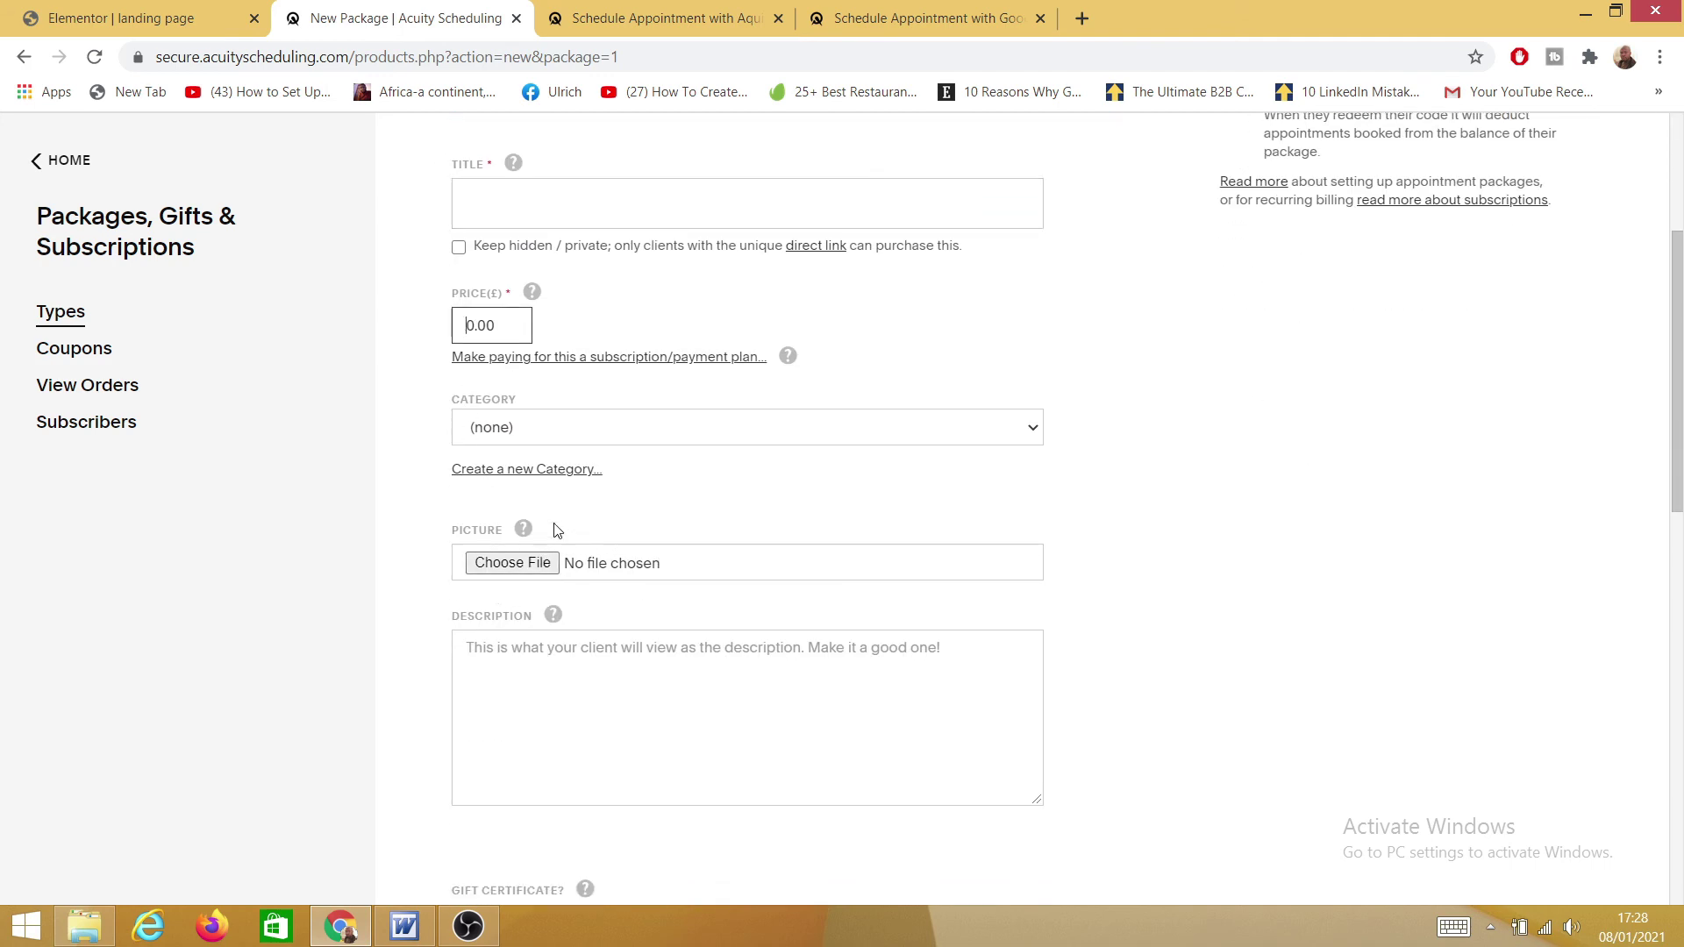
{"action": "left_click", "coordinate": [782, 438]}
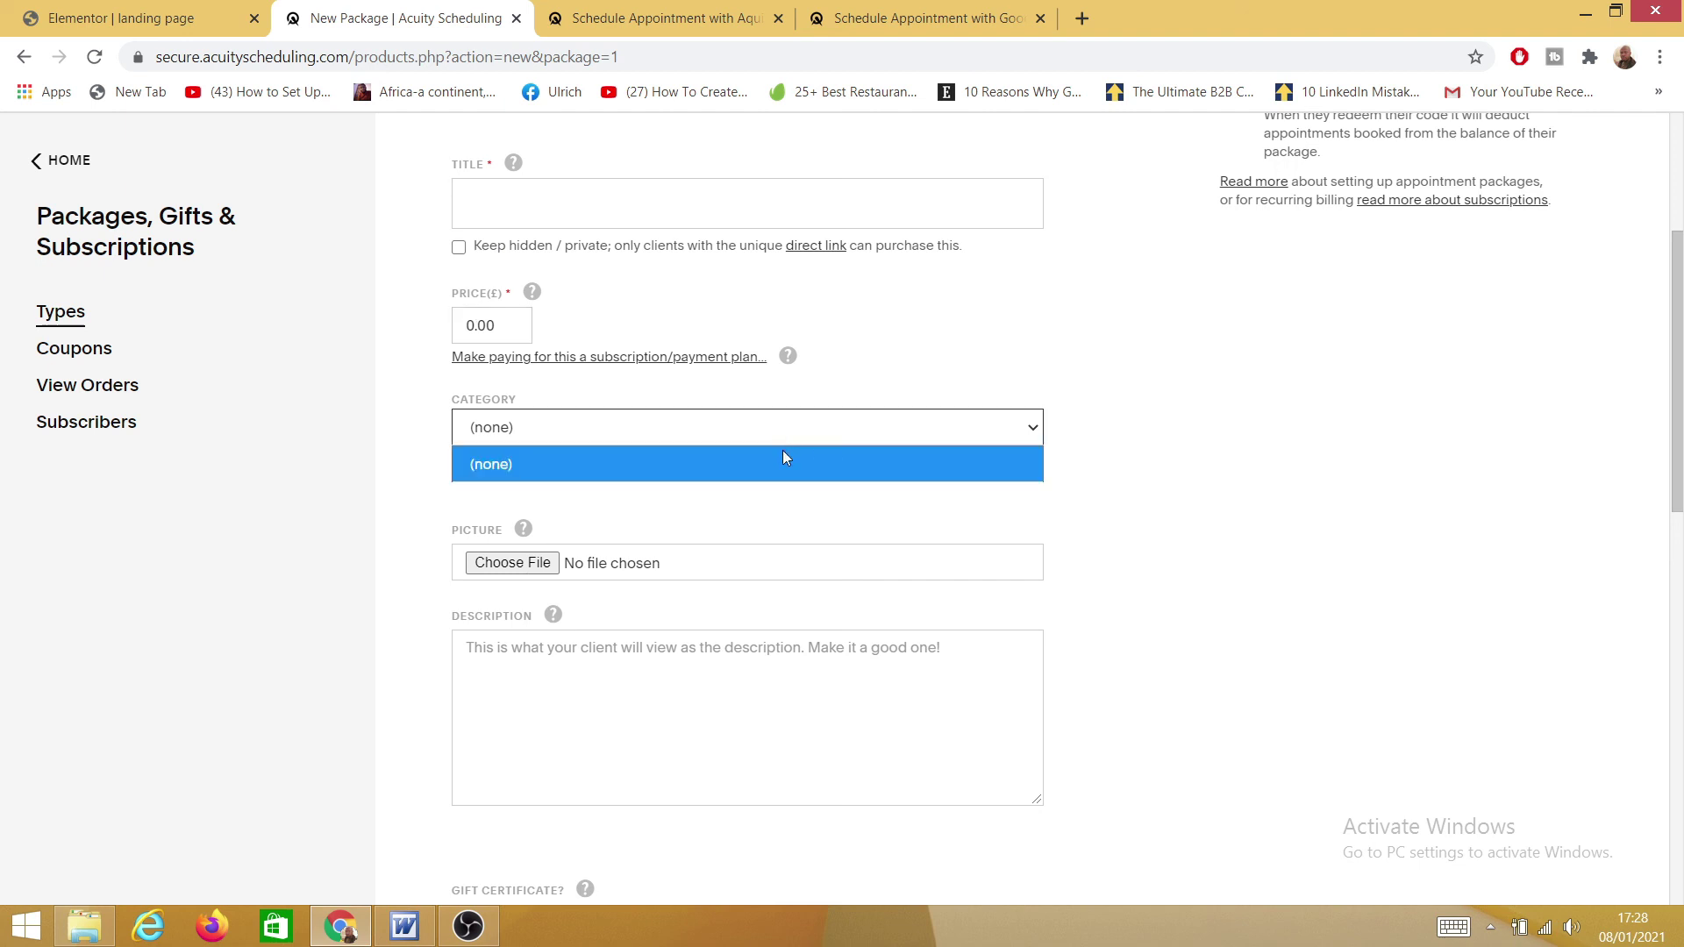
{"action": "left_click", "coordinate": [1108, 526]}
{"action": "scroll", "coordinate": [616, 620], "scroll_direction": "down", "scroll_amount": 1}
{"action": "left_click", "coordinate": [692, 628]}
{"action": "scroll", "coordinate": [692, 628], "scroll_direction": "down", "scroll_amount": 3}
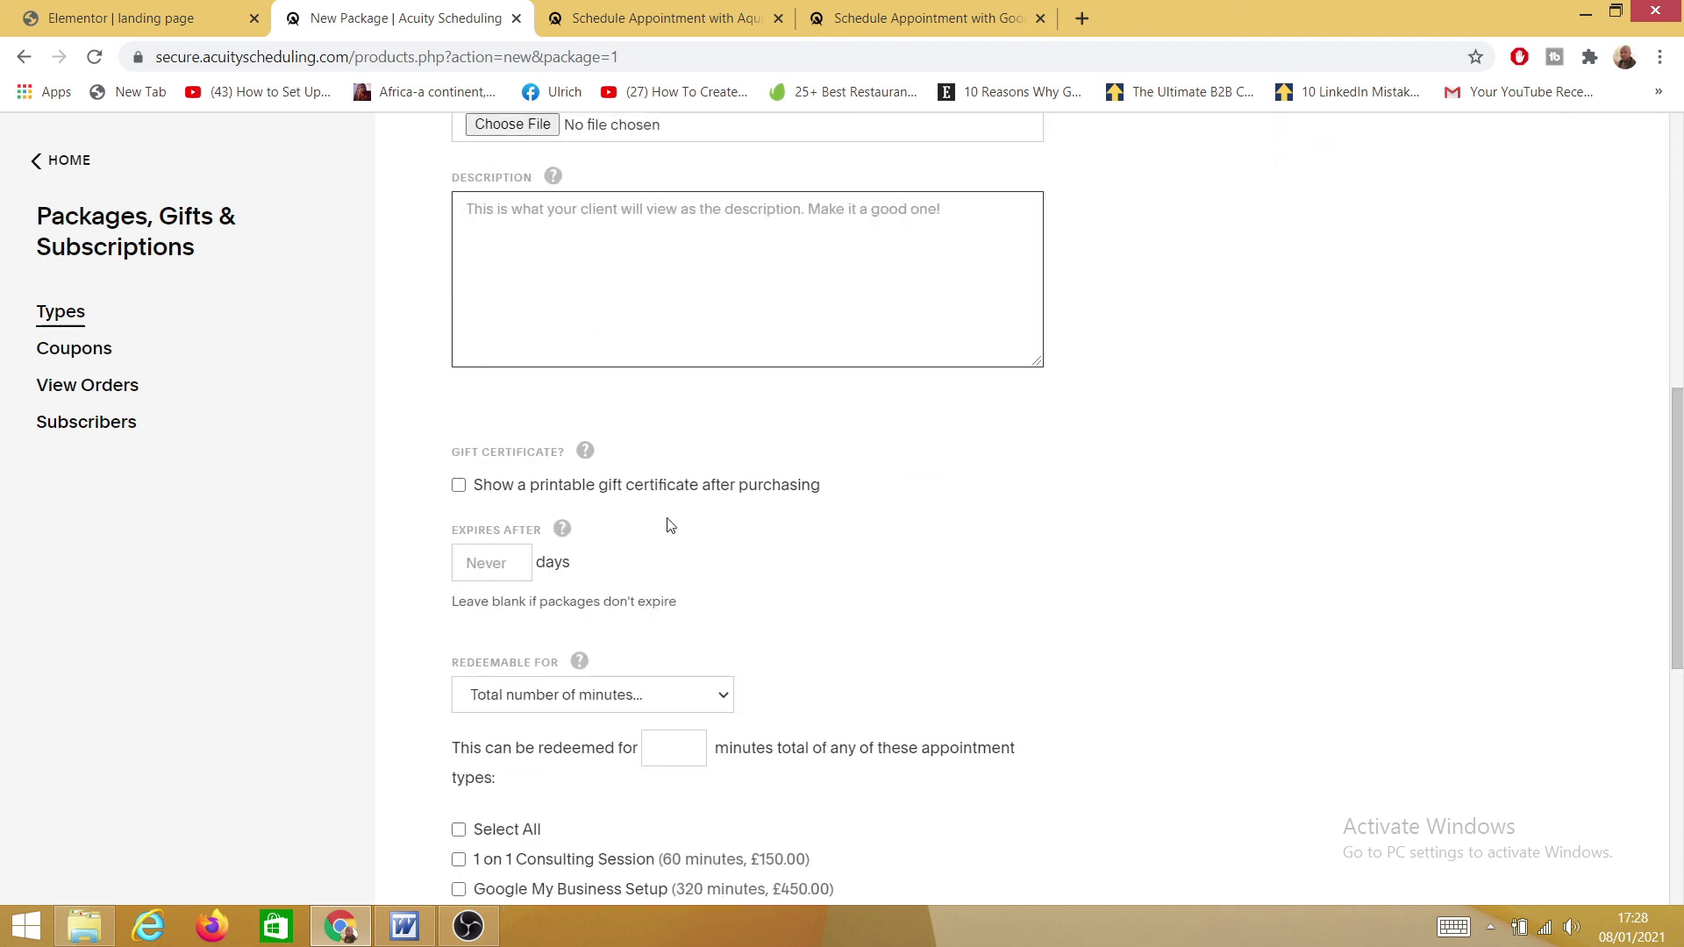
- Review the new package's expiry setting, the ways it can be redeemed and the appointment types it can cover
{"action": "left_click", "coordinate": [485, 563]}
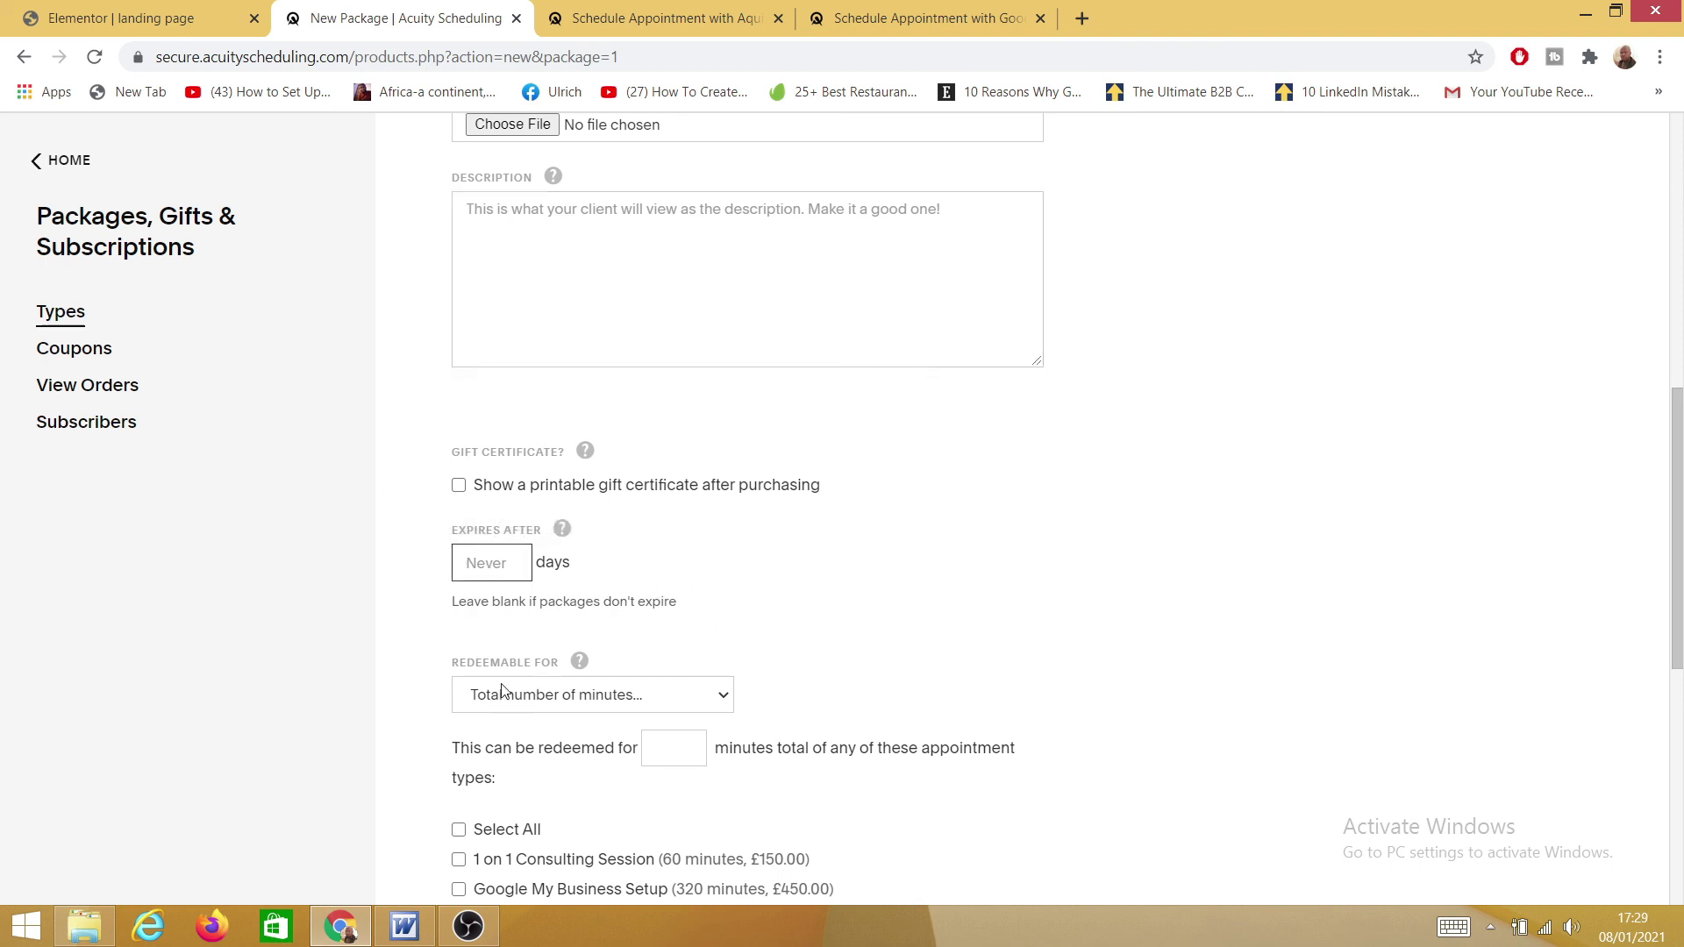
{"action": "left_click", "coordinate": [665, 696]}
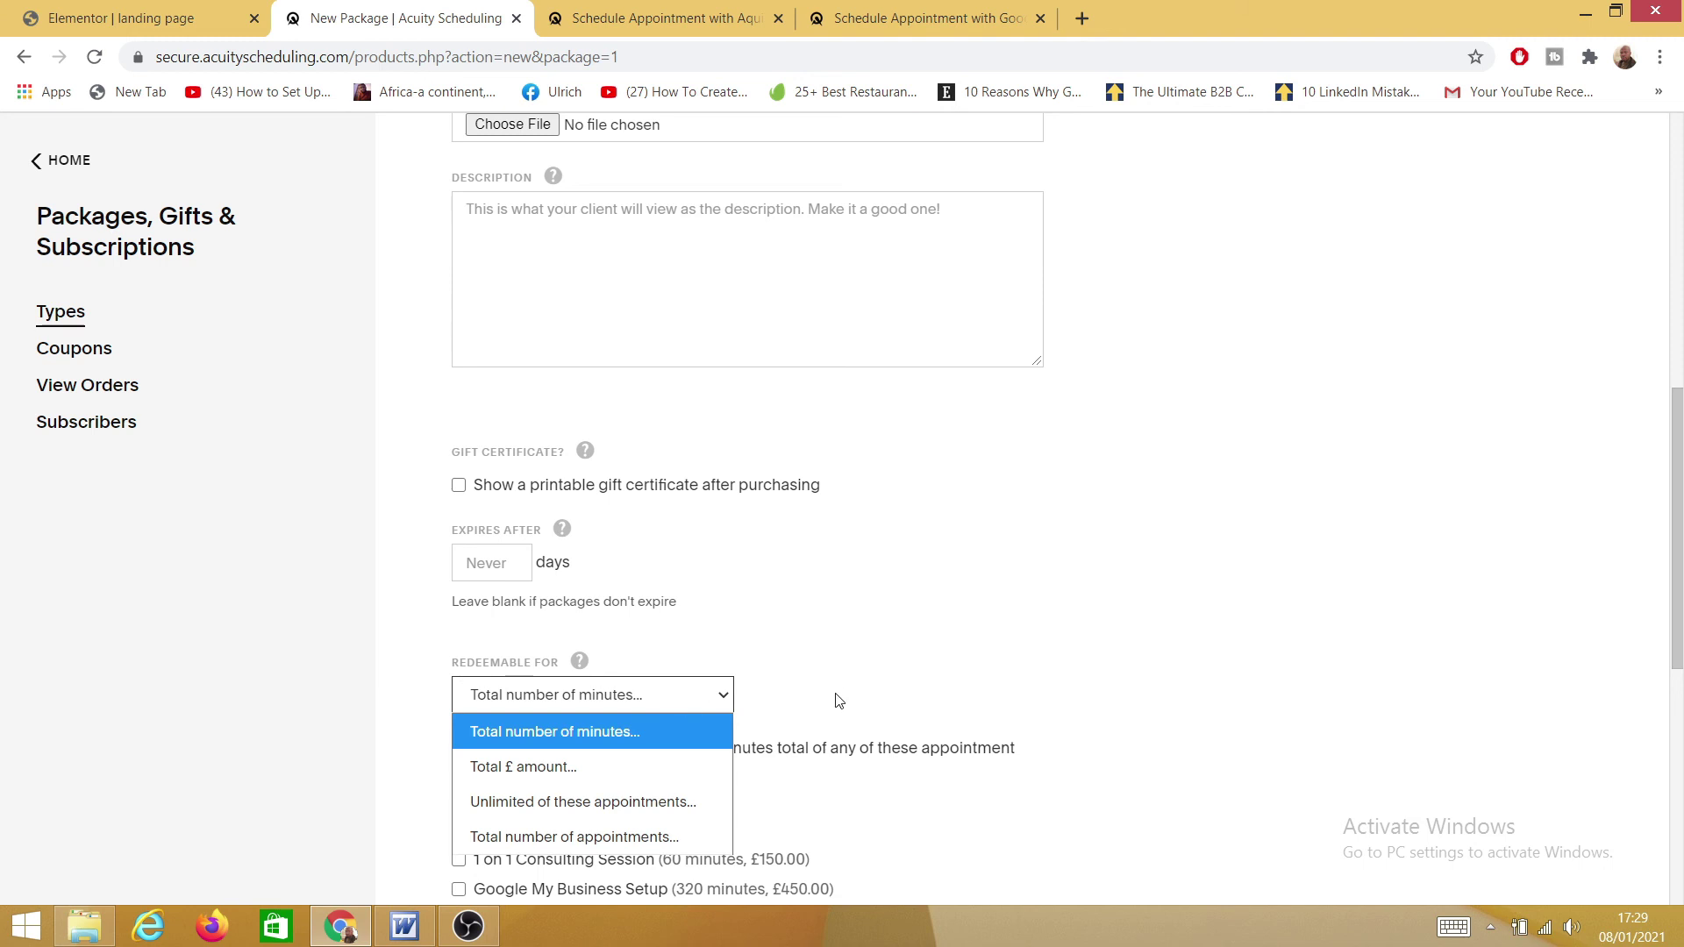
{"action": "left_click", "coordinate": [869, 670]}
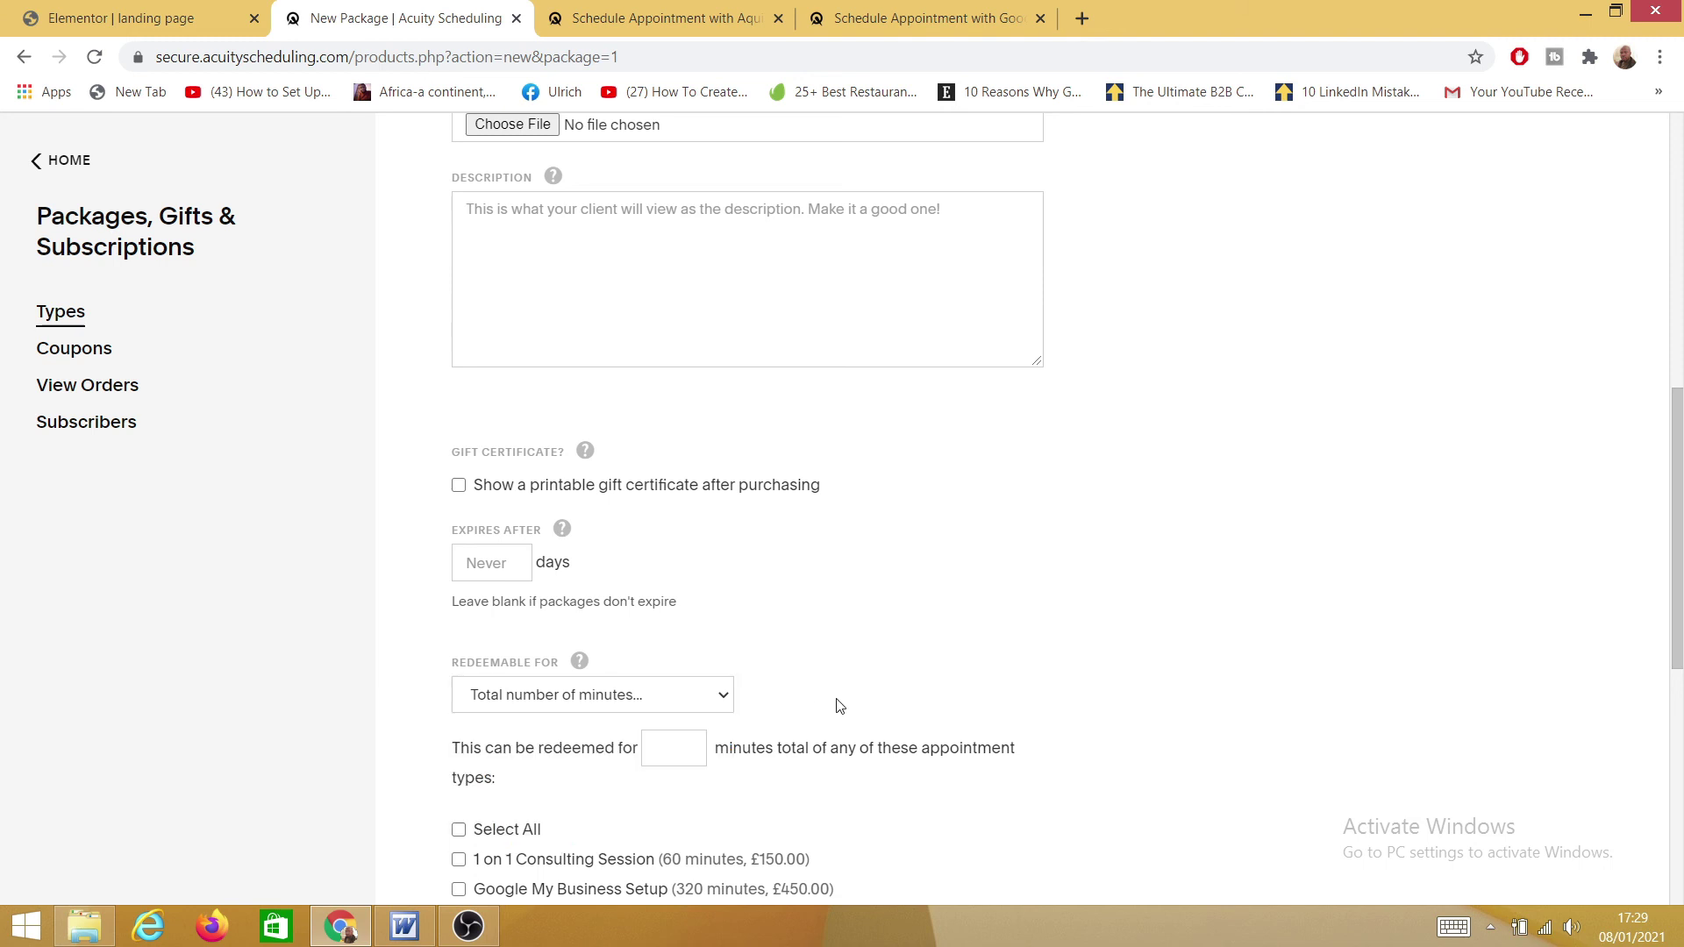
{"action": "left_click", "coordinate": [653, 759]}
{"action": "scroll", "coordinate": [594, 794], "scroll_direction": "down", "scroll_amount": 5}
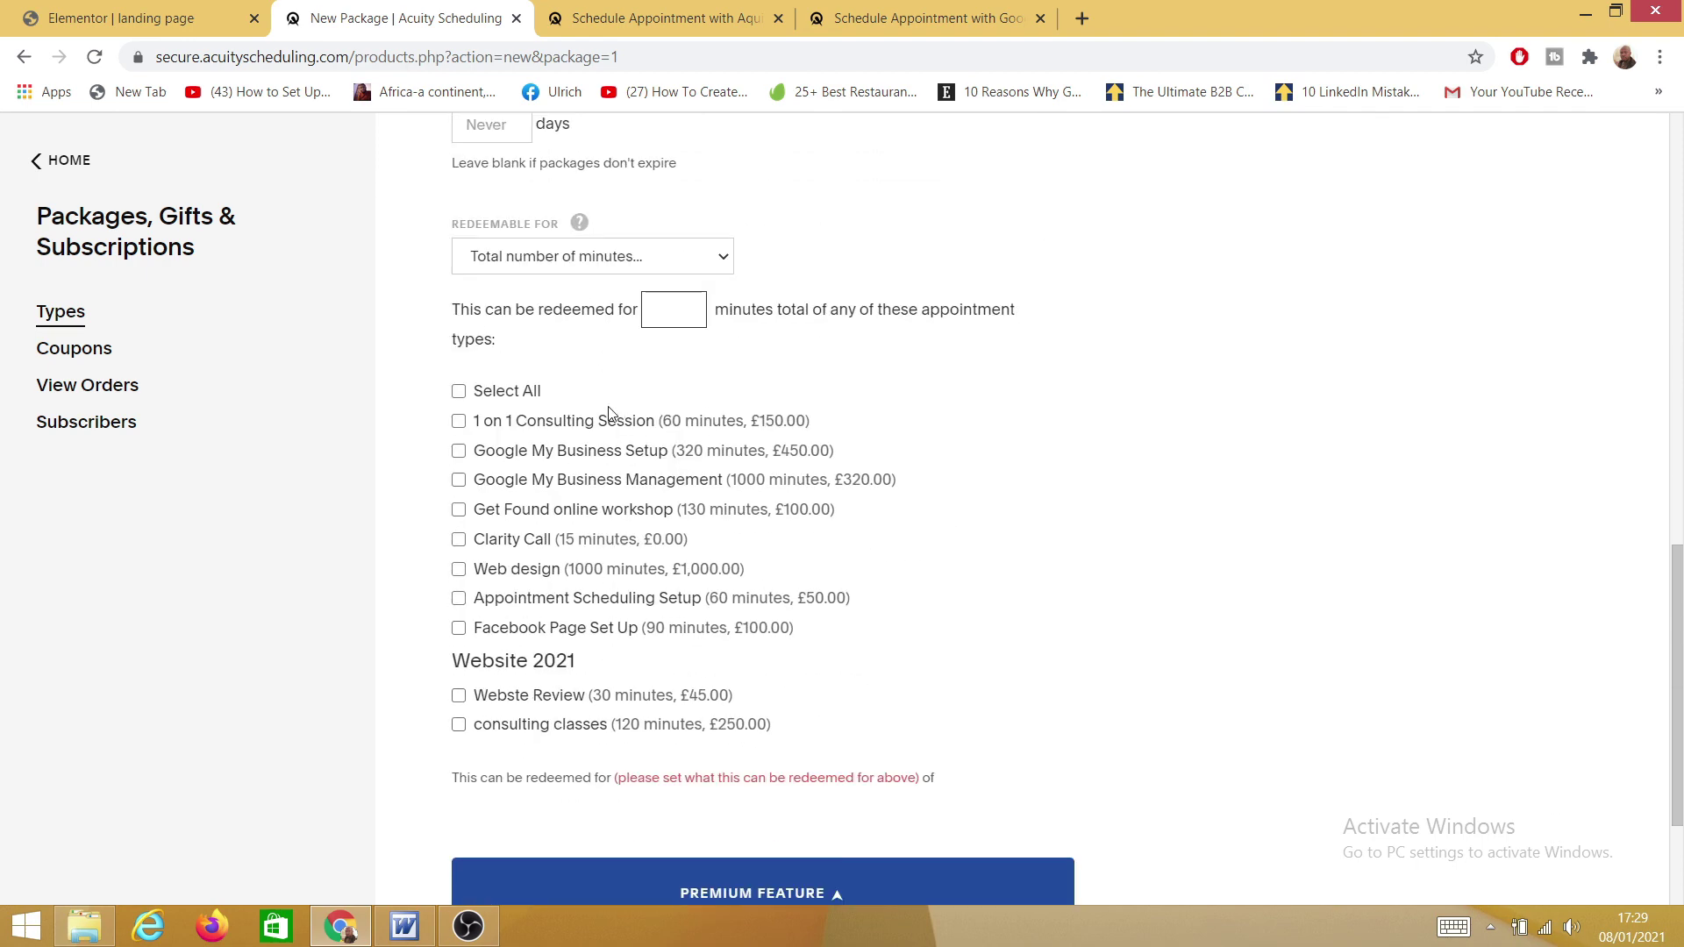
{"action": "scroll", "coordinate": [526, 492], "scroll_direction": "down", "scroll_amount": 1}
{"action": "scroll", "coordinate": [684, 735], "scroll_direction": "down", "scroll_amount": 1}
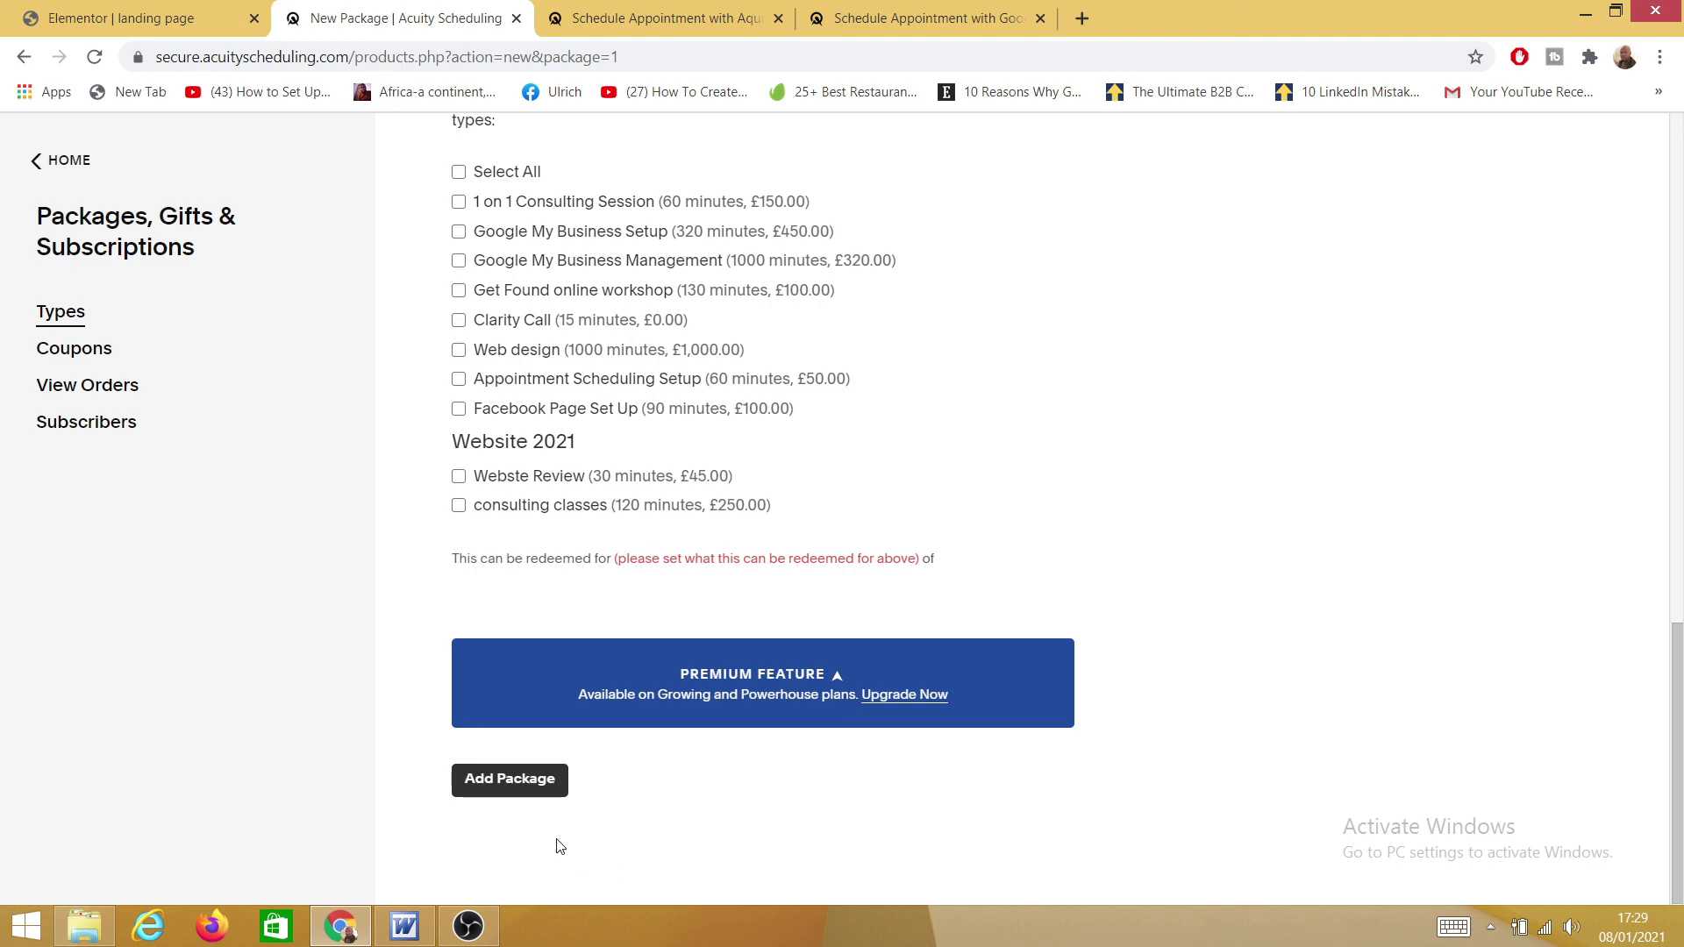
{"action": "scroll", "coordinate": [1169, 740], "scroll_direction": "up", "scroll_amount": 15}
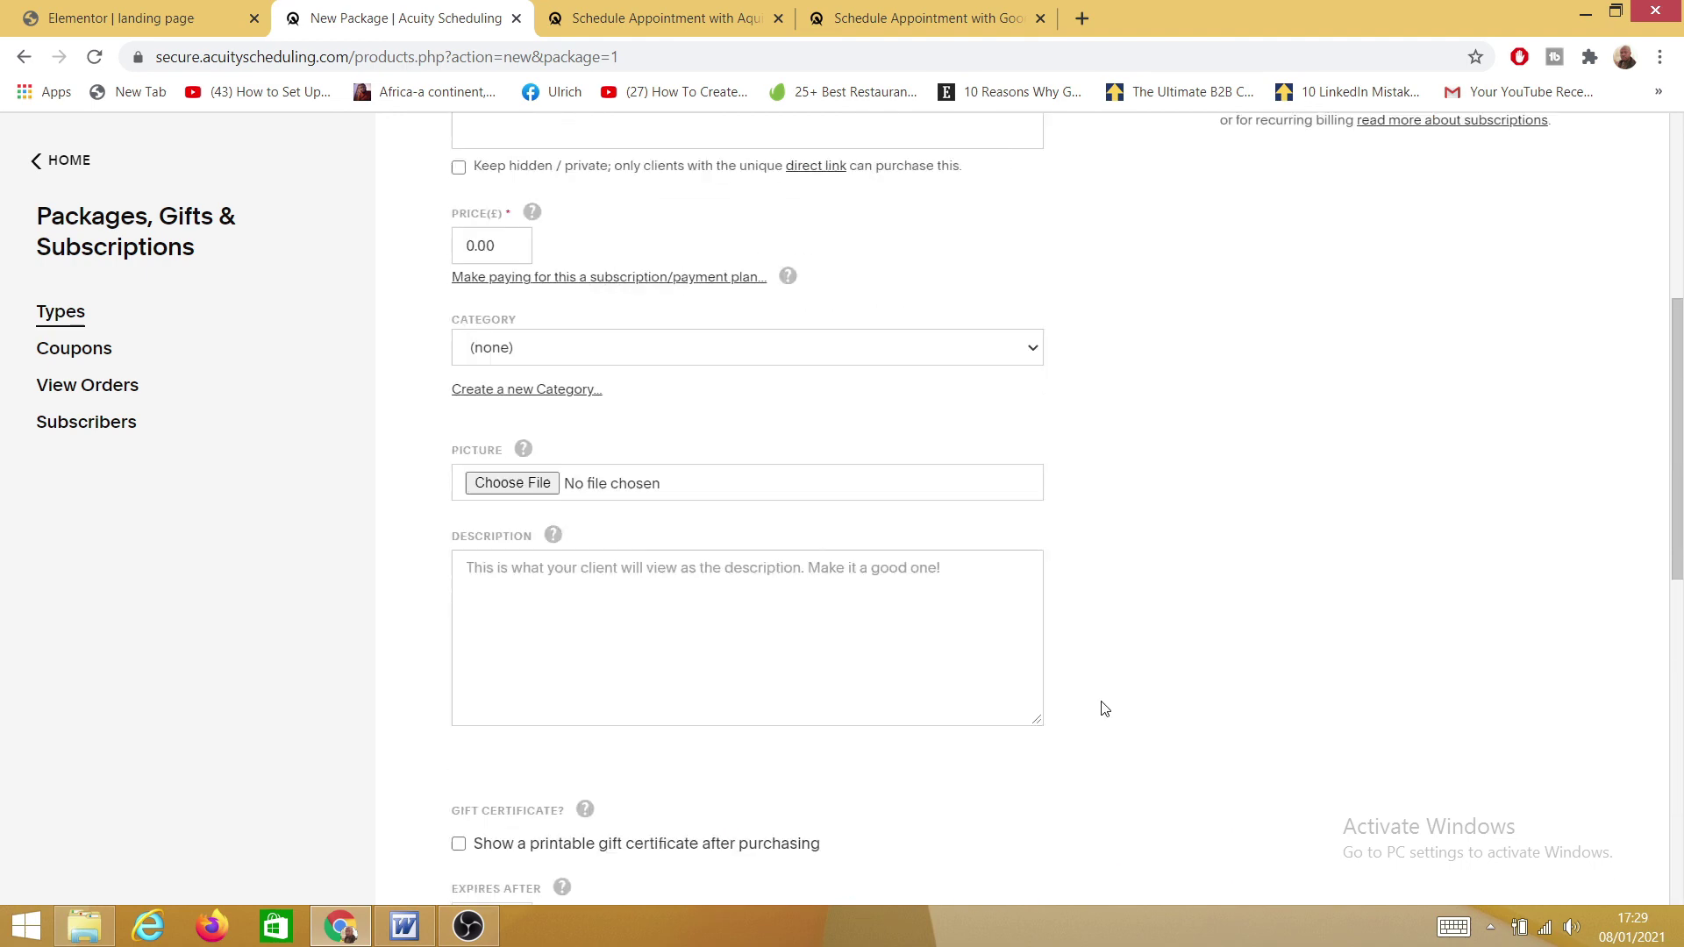